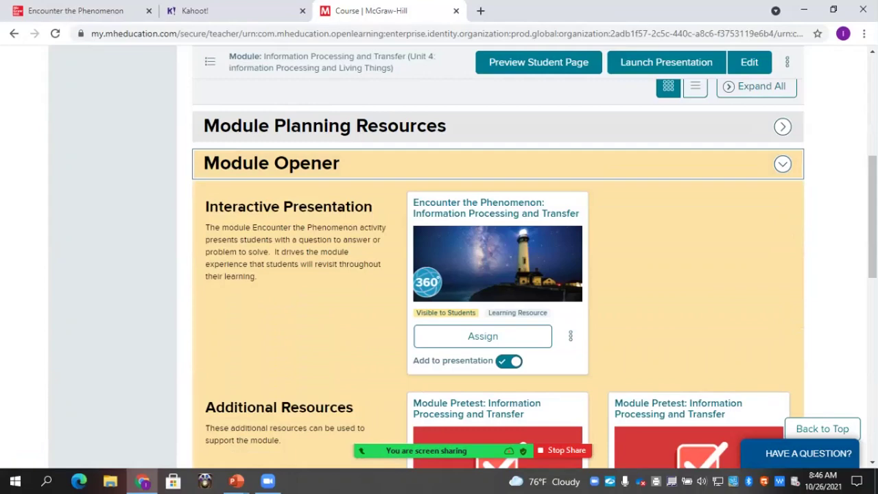
Step: Collapse the Module Opener section and expand the STEM Module Project section
{"action": "left_click", "coordinate": [782, 163]}
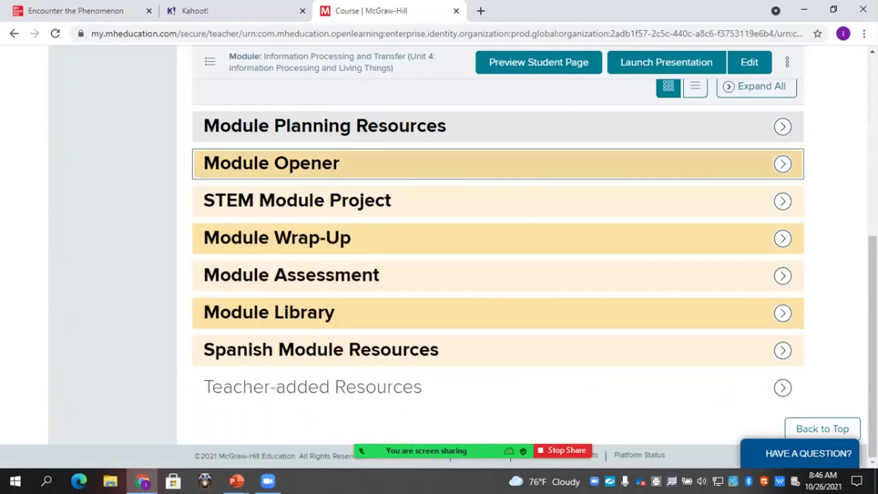
{"action": "key", "text": "Tab"}
{"action": "key", "text": "Return"}
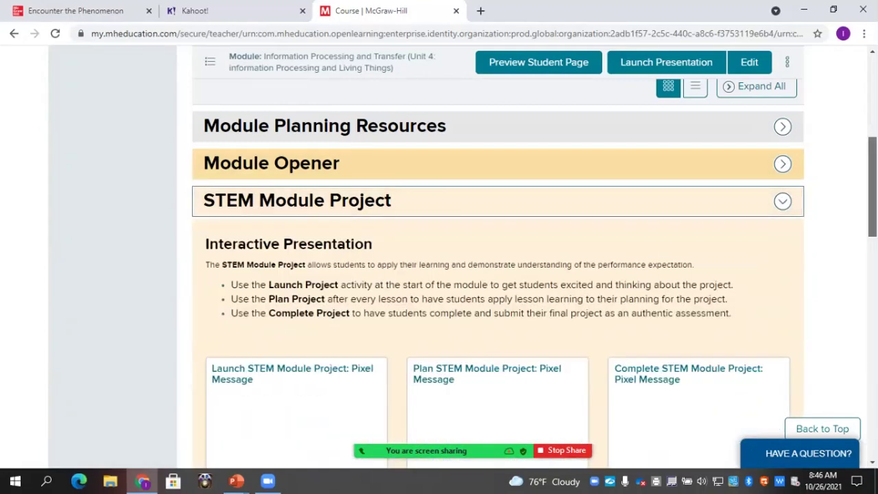
{"action": "scroll", "coordinate": [498, 274], "scroll_direction": "down", "scroll_amount": 2}
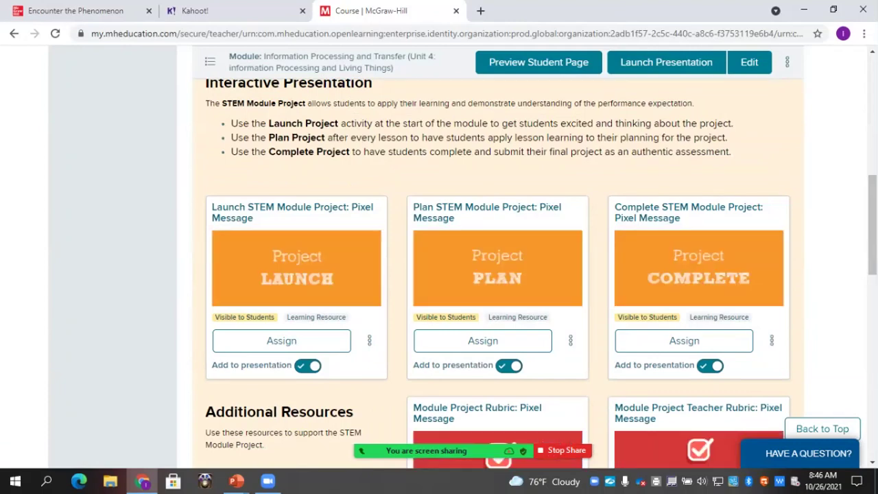
Step: Open the Launch STEM Module Project: Pixel Message resource, read through its engineering challenge, and close it
{"action": "left_click", "coordinate": [296, 268]}
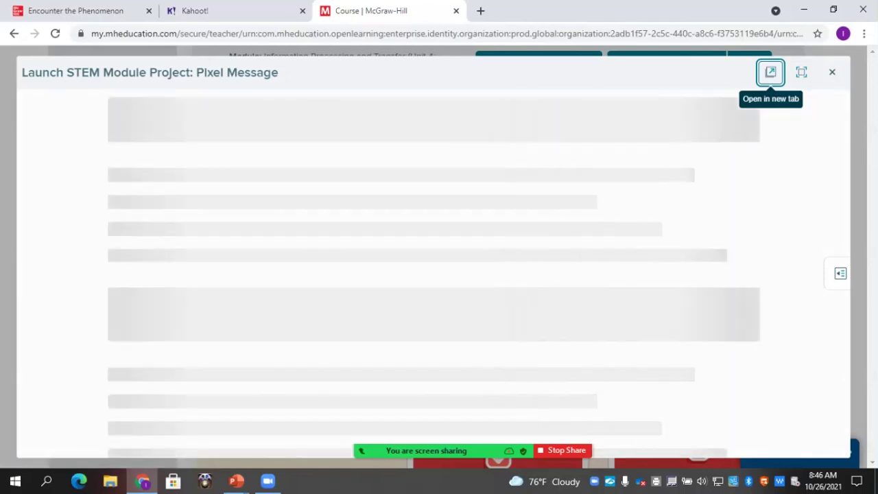
{"action": "scroll", "coordinate": [425, 288], "scroll_direction": "down", "scroll_amount": 3}
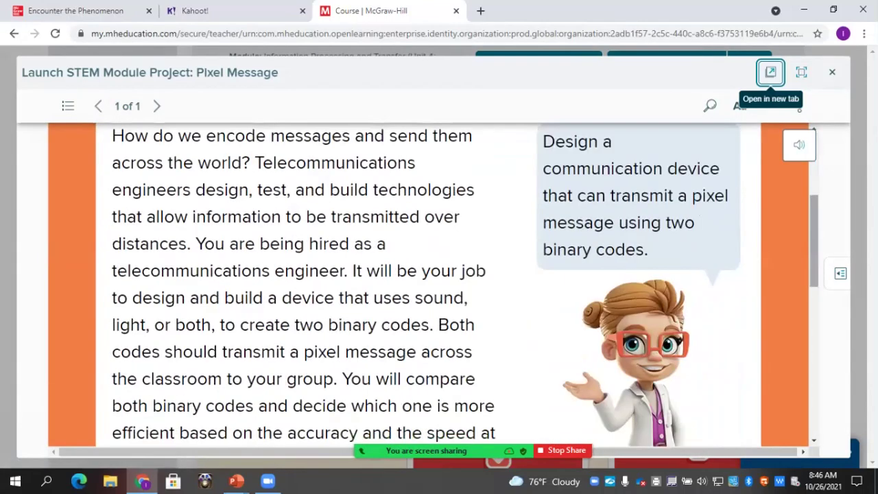
{"action": "scroll", "coordinate": [425, 288], "scroll_direction": "up", "scroll_amount": 3}
{"action": "scroll", "coordinate": [425, 288], "scroll_direction": "down", "scroll_amount": 8}
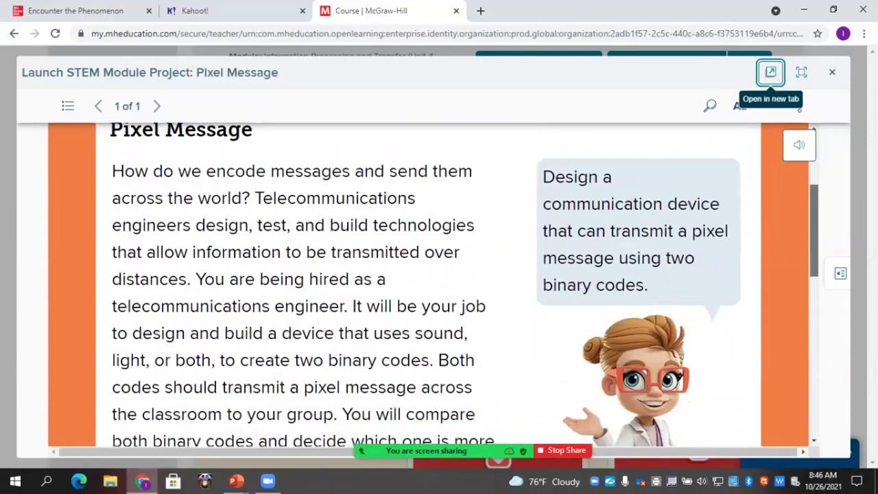
{"action": "left_click_drag", "start_coordinate": [814, 351], "coordinate": [814, 362]}
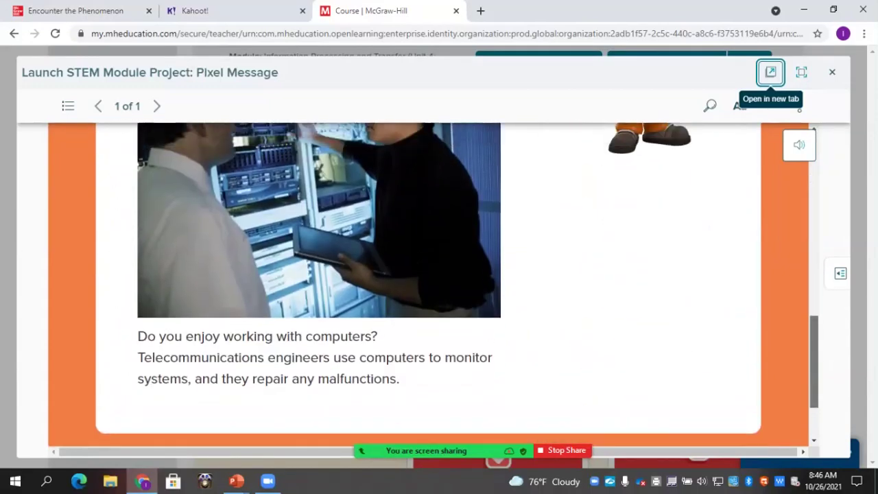
{"action": "scroll", "coordinate": [425, 288], "scroll_direction": "up", "scroll_amount": 8}
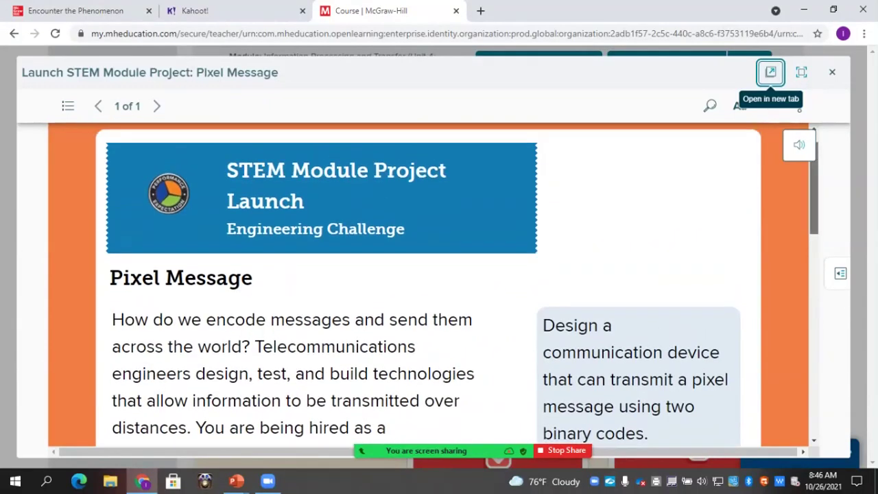
{"action": "scroll", "coordinate": [425, 288], "scroll_direction": "down", "scroll_amount": 2}
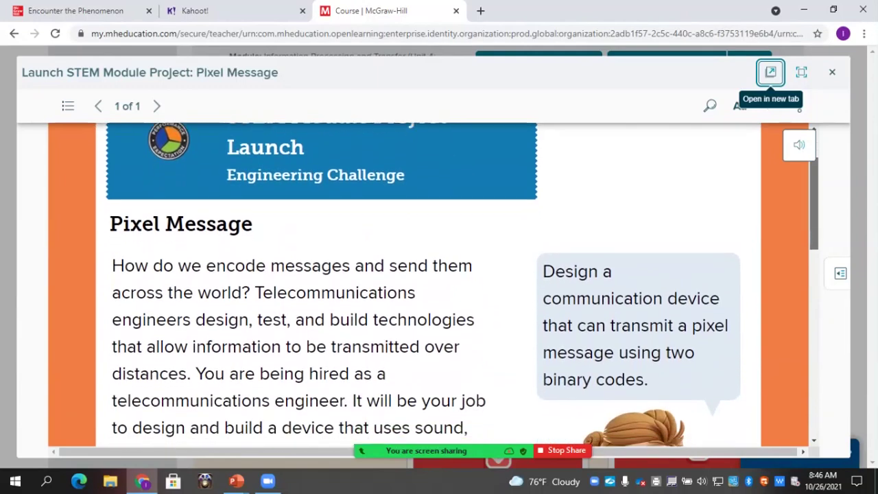
{"action": "scroll", "coordinate": [426, 288], "scroll_direction": "down", "scroll_amount": 8}
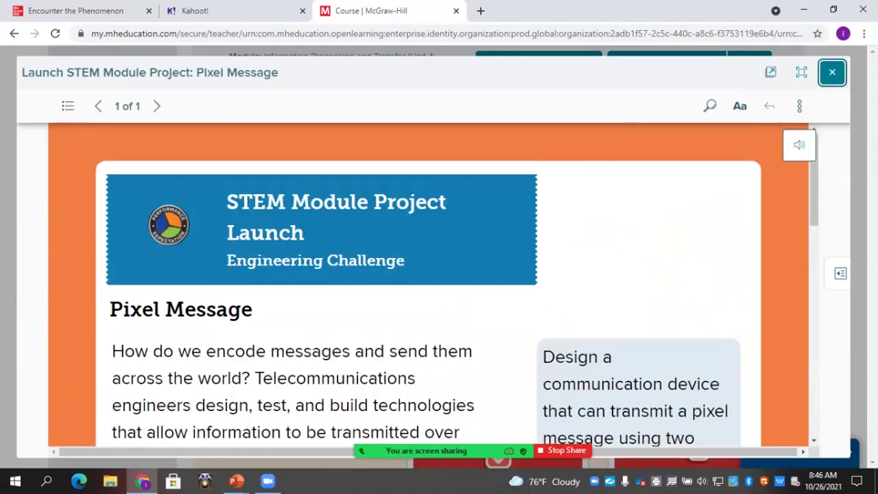
{"action": "left_click", "coordinate": [832, 72]}
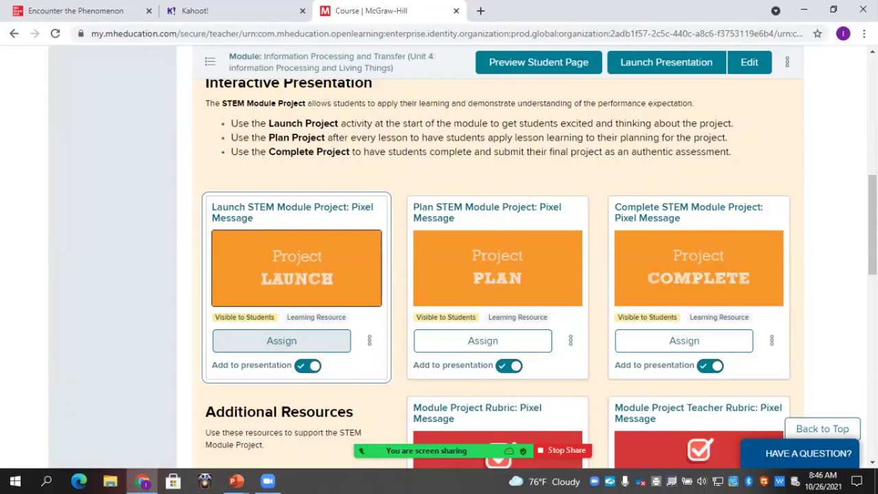
Step: Start an assignment for Launch STEM Module Project: Pixel Message, beginning the instructions with "Read. When you come into class tomorrow"
{"action": "left_click", "coordinate": [282, 340]}
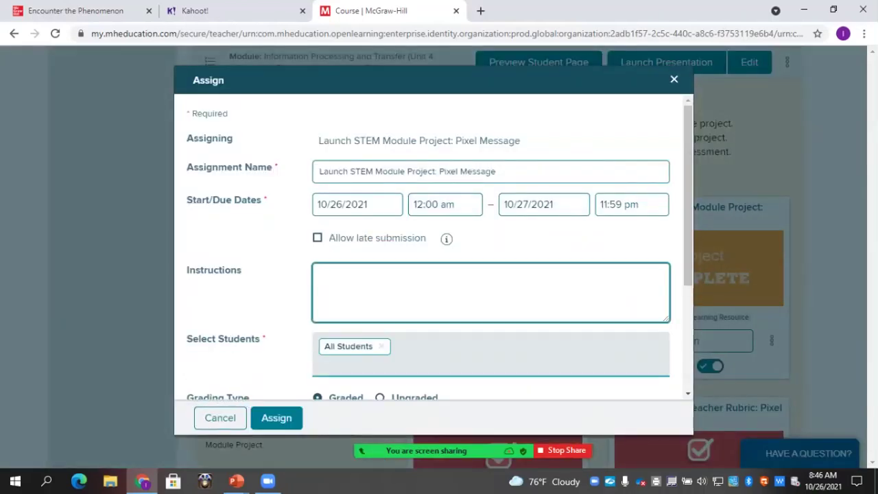
{"action": "type", "text": "Read.  When you come int"}
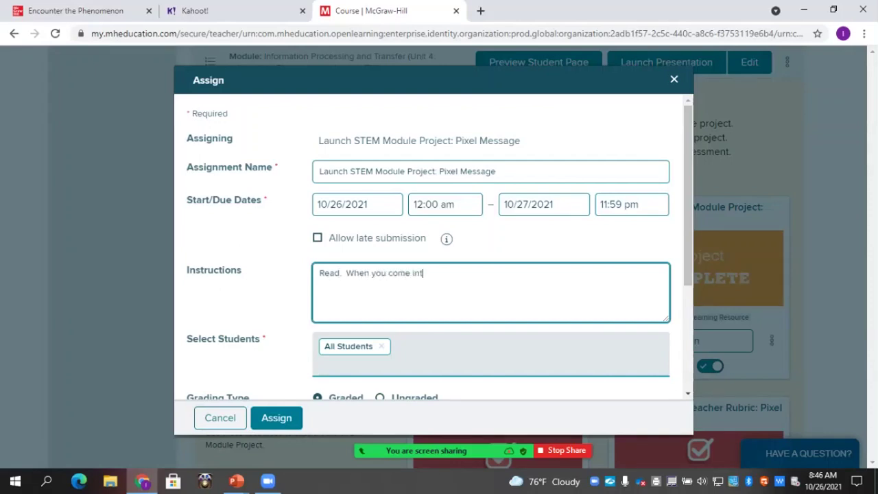
{"action": "type", "text": "o class tomorrow."}
{"action": "key", "text": "BackSpace"}
{"action": "key", "text": "BackSpace"}
{"action": "key", "text": "BackSpace"}
{"action": "key", "text": "BackSpace"}
{"action": "type", "text": "w"}
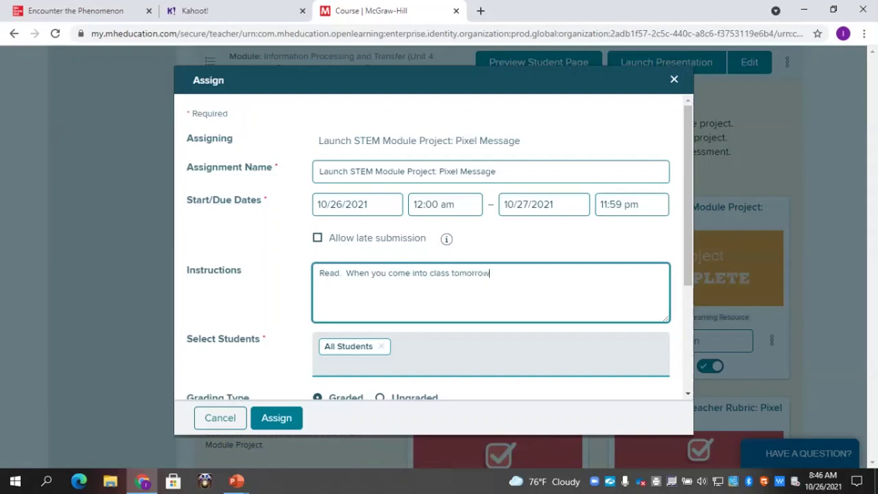
Step: Continue the instructions with ", I want you to be able to tell me what you are going to design at the end of the module."
{"action": "type", "text": ", I want you to be able to te"}
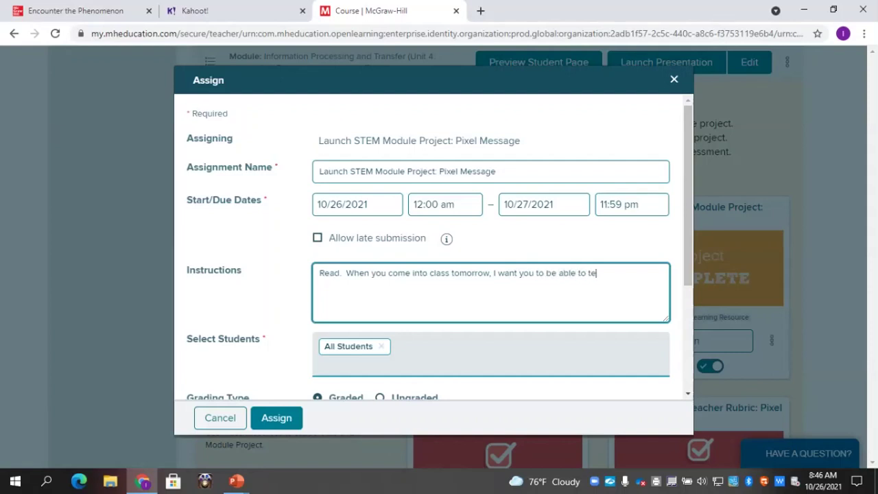
{"action": "type", "text": "ll me waht"}
{"action": "key", "text": "BackSpace"}
{"action": "key", "text": "BackSpace"}
{"action": "key", "text": "BackSpace"}
{"action": "key", "text": "BackSpace"}
{"action": "type", "text": "hat the"}
{"action": "key", "text": "BackSpace"}
{"action": "key", "text": "BackSpace"}
{"action": "key", "text": "BackSpace"}
{"action": "type", "text": "you are going to"}
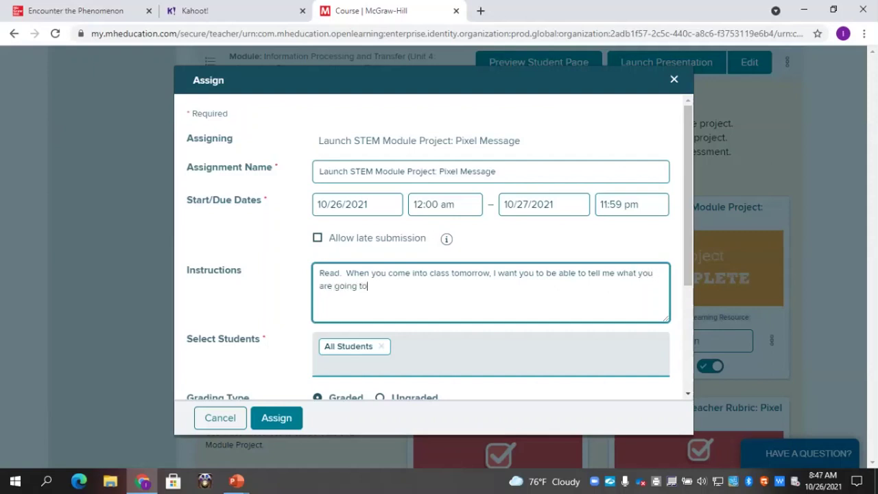
{"action": "type", "text": " design at the end of the m"}
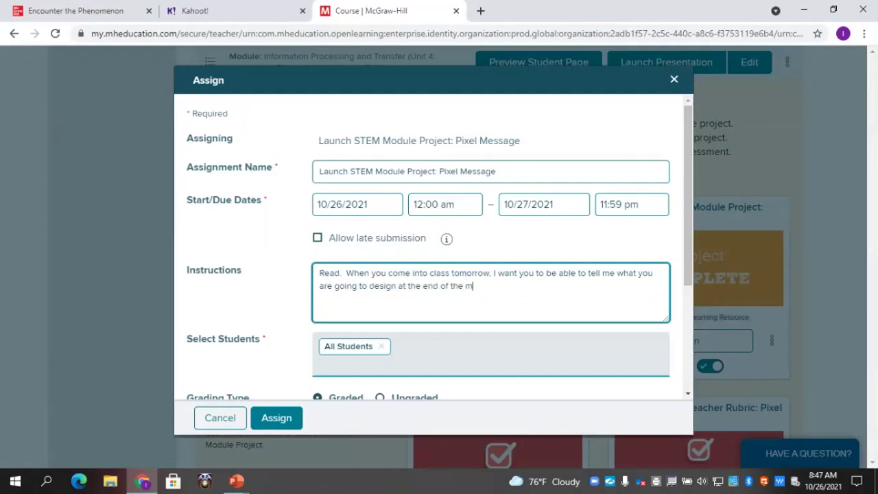
{"action": "type", "text": "odule."}
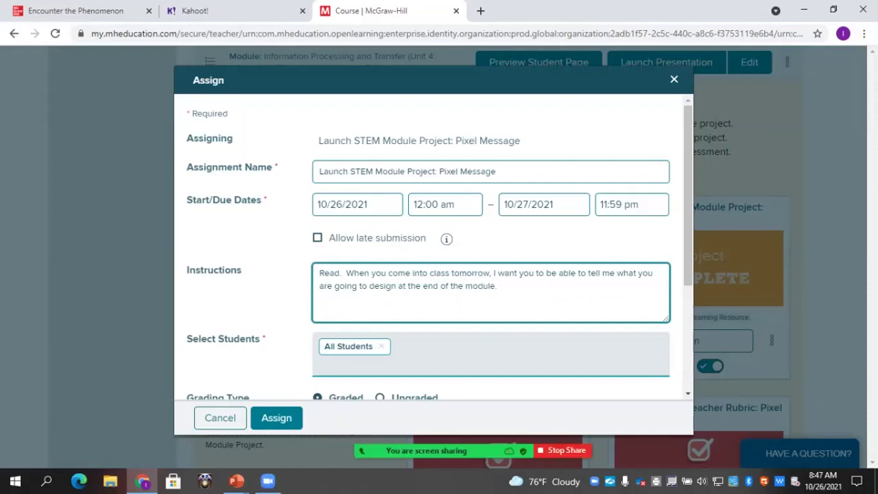
Step: Set the points possible to 10 and assign the Pixel Message launch project to all students
{"action": "scroll", "coordinate": [434, 252], "scroll_direction": "down", "scroll_amount": 2}
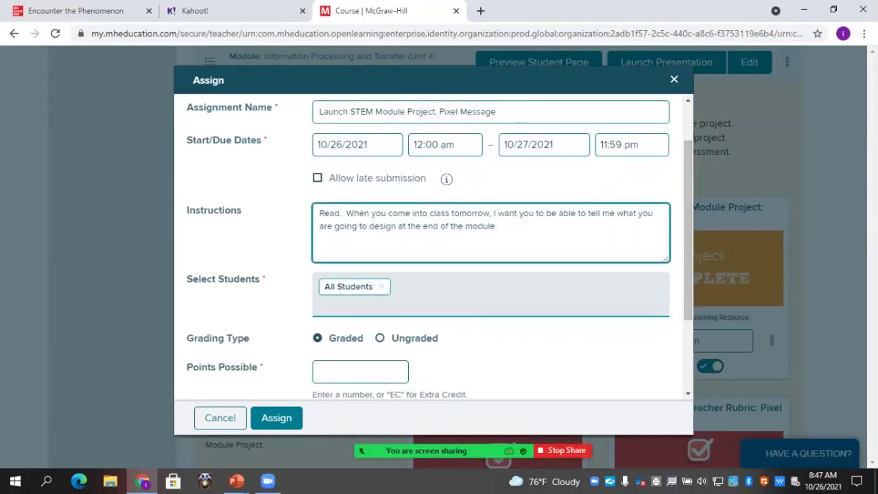
{"action": "left_click", "coordinate": [360, 372]}
{"action": "type", "text": "10"}
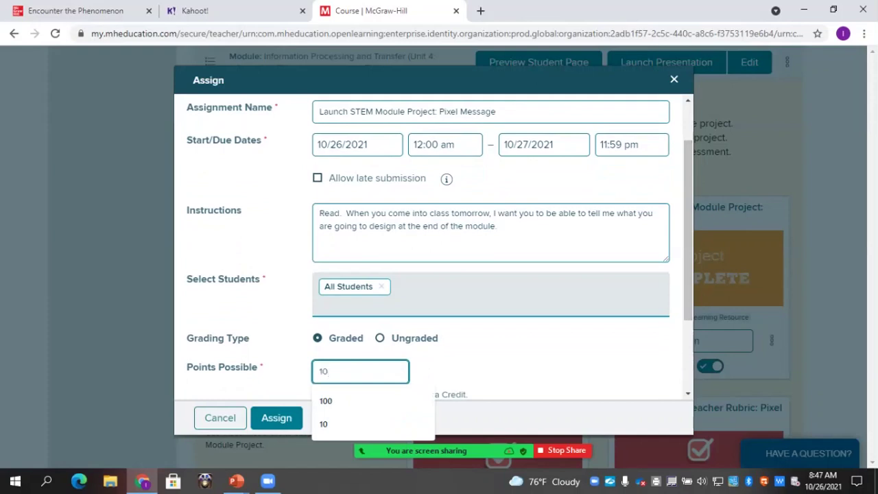
{"action": "scroll", "coordinate": [433, 247], "scroll_direction": "down", "scroll_amount": 2}
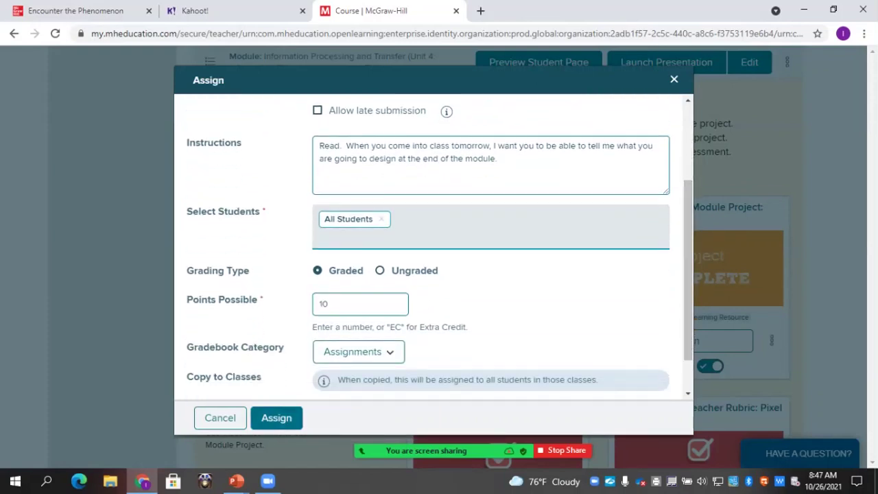
{"action": "left_click", "coordinate": [360, 304]}
{"action": "left_click", "coordinate": [277, 418]}
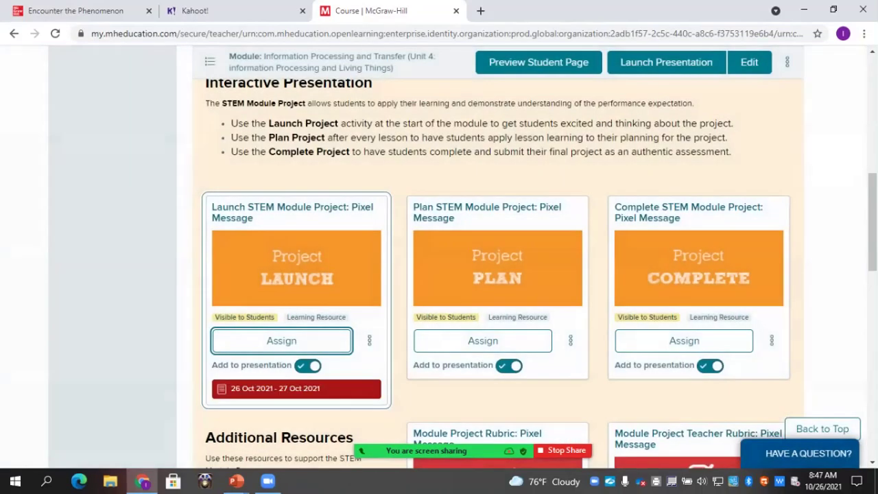
Step: Collapse the STEM Module Project section and select the Information Processing and Transfer module in the course contents
{"action": "scroll", "coordinate": [297, 157], "scroll_direction": "up", "scroll_amount": 2}
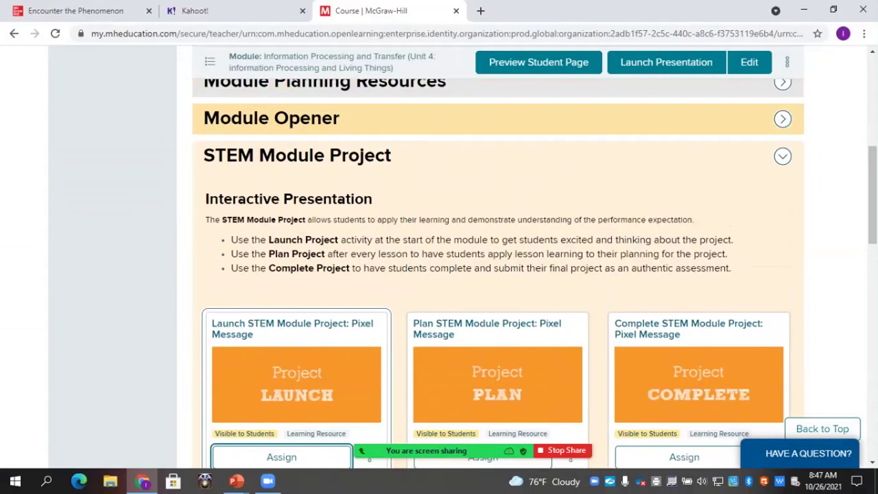
{"action": "left_click", "coordinate": [297, 156]}
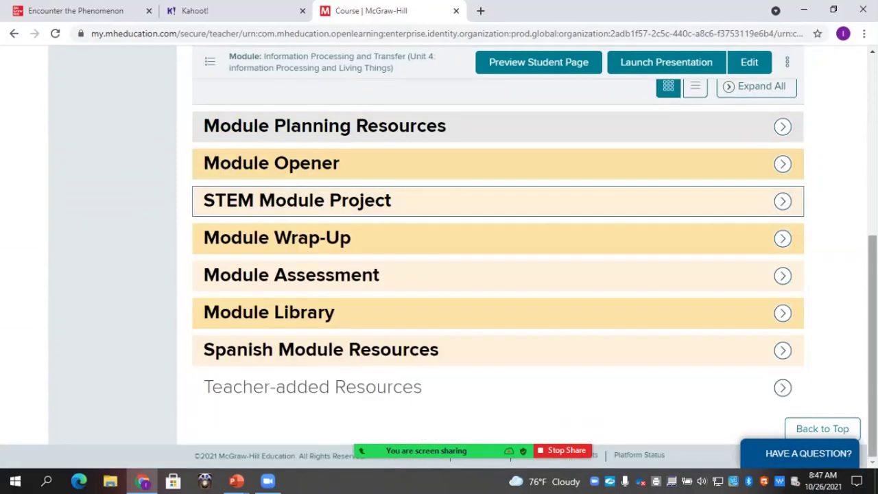
{"action": "scroll", "coordinate": [497, 275], "scroll_direction": "up", "scroll_amount": 3}
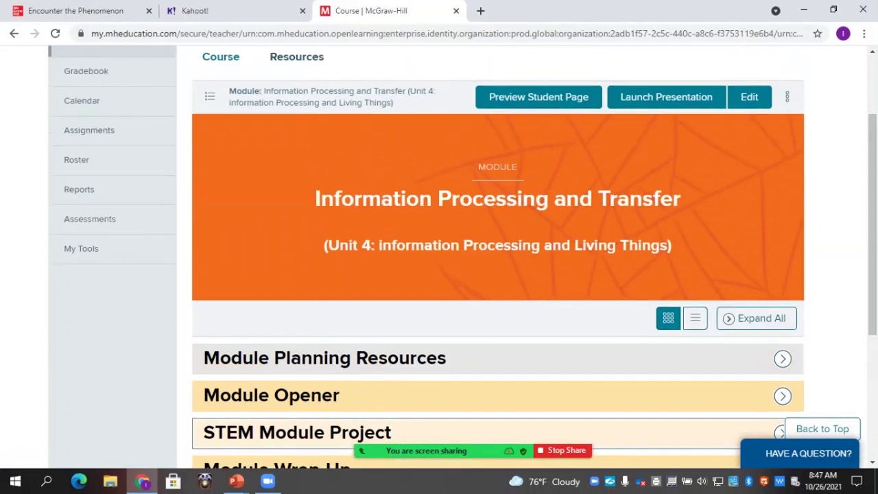
{"action": "left_click", "coordinate": [210, 96]}
{"action": "left_click", "coordinate": [212, 255]}
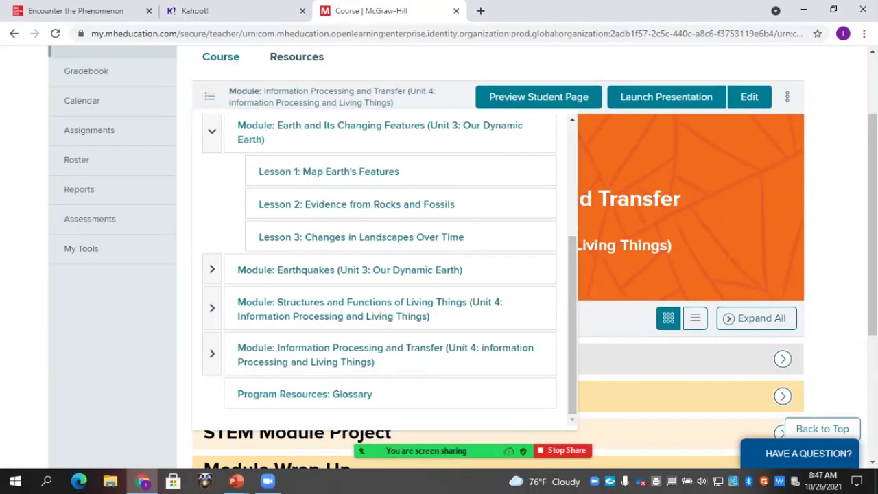
{"action": "left_click", "coordinate": [212, 131]}
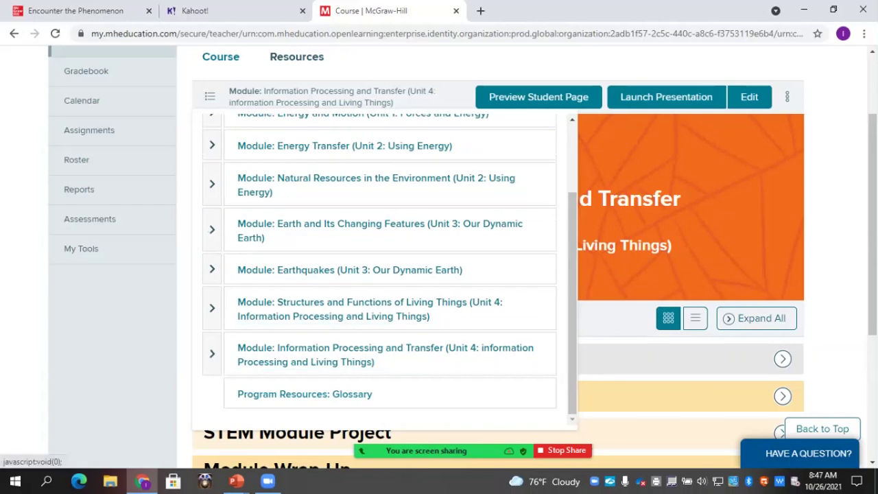
{"action": "left_click", "coordinate": [385, 355]}
Step: Look over the module's sections, view the 5E Lesson Structure slide in the PowerPoint slide show, and return to the course in Chrome
{"action": "left_click_drag", "start_coordinate": [872, 185], "coordinate": [873, 318]}
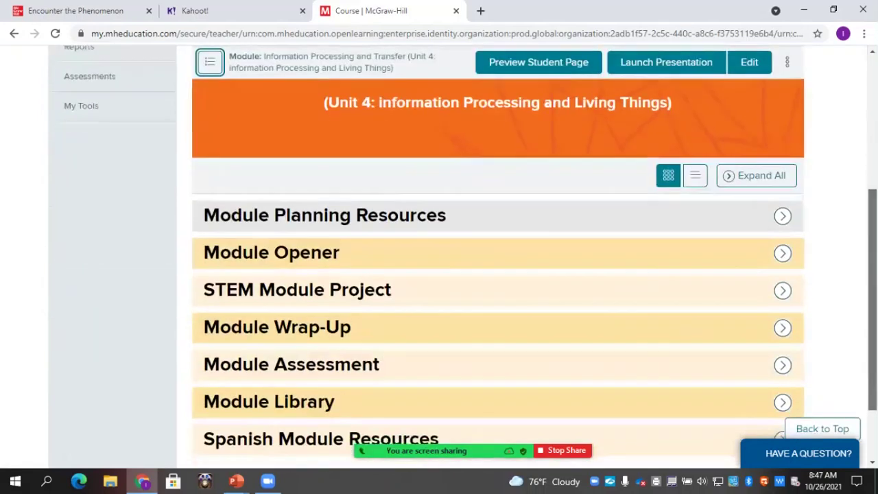
{"action": "scroll", "coordinate": [497, 274], "scroll_direction": "down", "scroll_amount": 2}
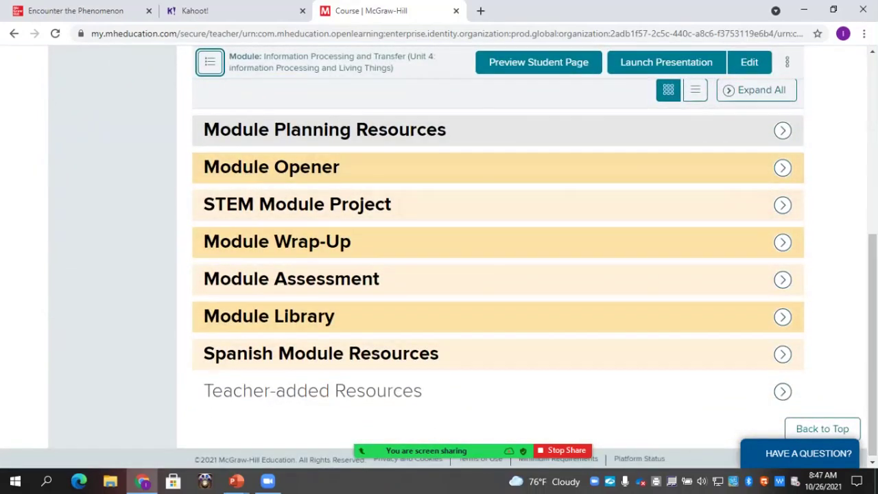
{"action": "scroll", "coordinate": [497, 275], "scroll_direction": "up", "scroll_amount": 5}
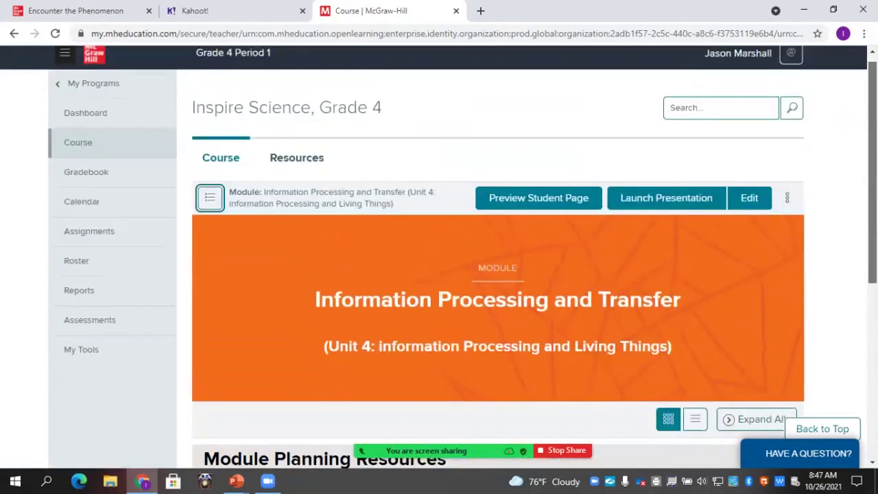
{"action": "key", "text": "alt+Tab"}
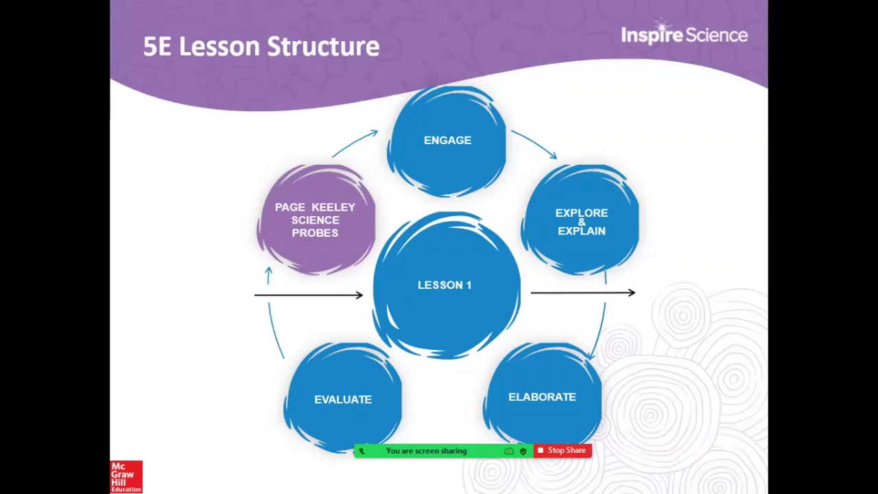
{"action": "key", "text": "alt+Tab"}
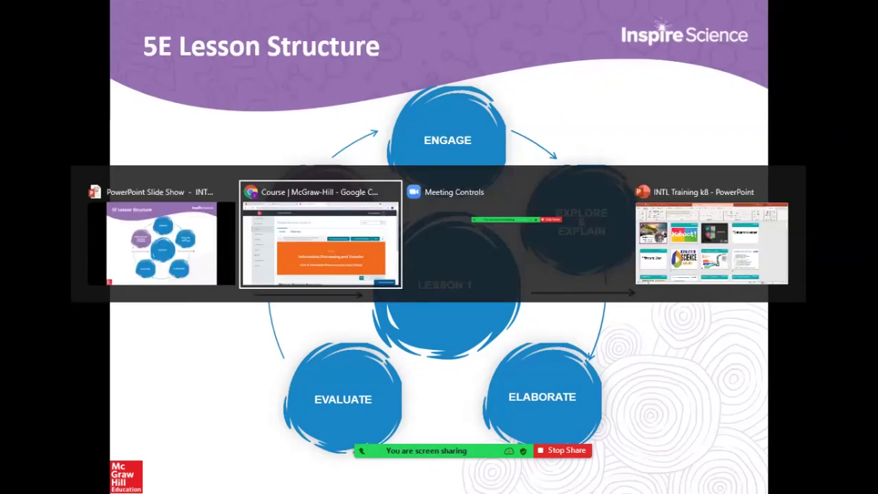
Step: Open Lesson 2: Role of Animals' Eyes from the Information Processing and Transfer module in the course contents
{"action": "scroll", "coordinate": [497, 275], "scroll_direction": "down", "scroll_amount": 4}
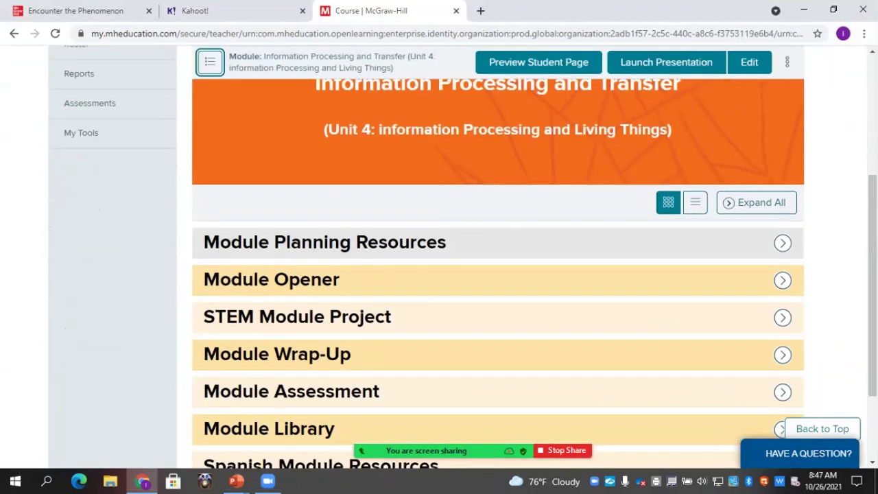
{"action": "left_click", "coordinate": [210, 62]}
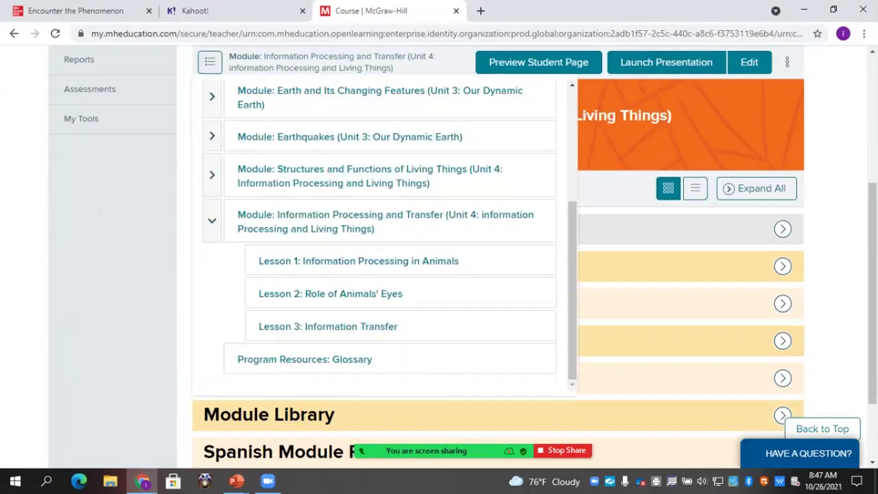
{"action": "left_click", "coordinate": [330, 293]}
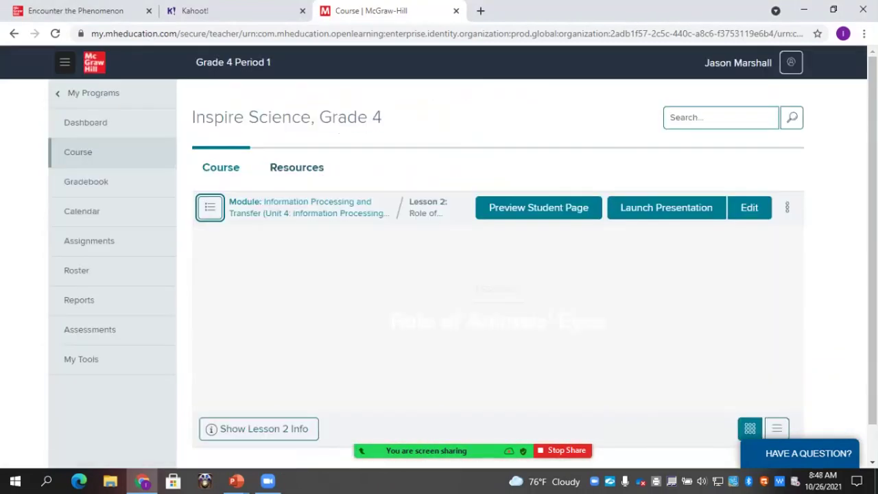
Step: Collapse the Explain section and open the Lesson at a Glance: Role of Animals' Eyes PDF from the expanded Lesson Planning Resources section
{"action": "scroll", "coordinate": [497, 274], "scroll_direction": "down", "scroll_amount": 5}
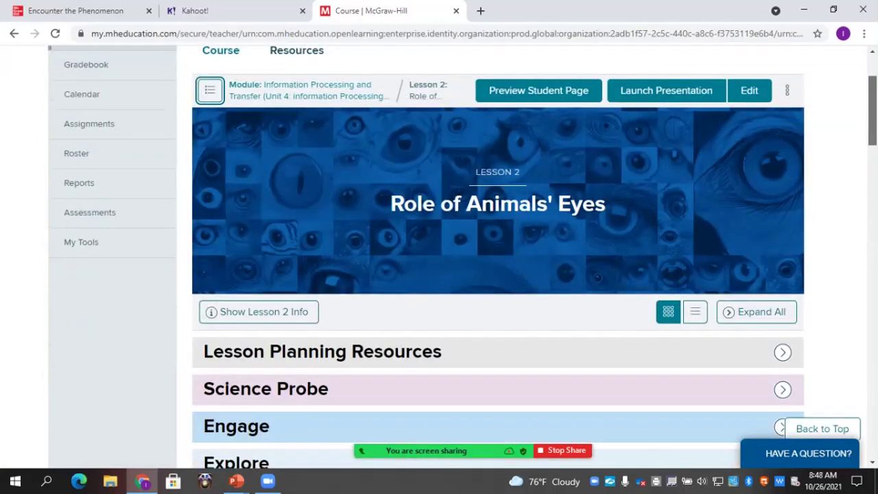
{"action": "scroll", "coordinate": [497, 274], "scroll_direction": "up", "scroll_amount": 1}
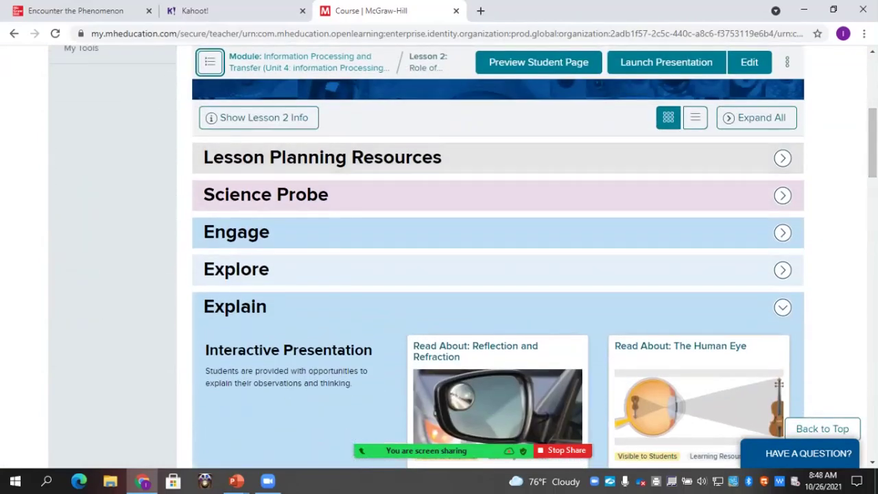
{"action": "left_click", "coordinate": [498, 306]}
{"action": "left_click", "coordinate": [498, 158]}
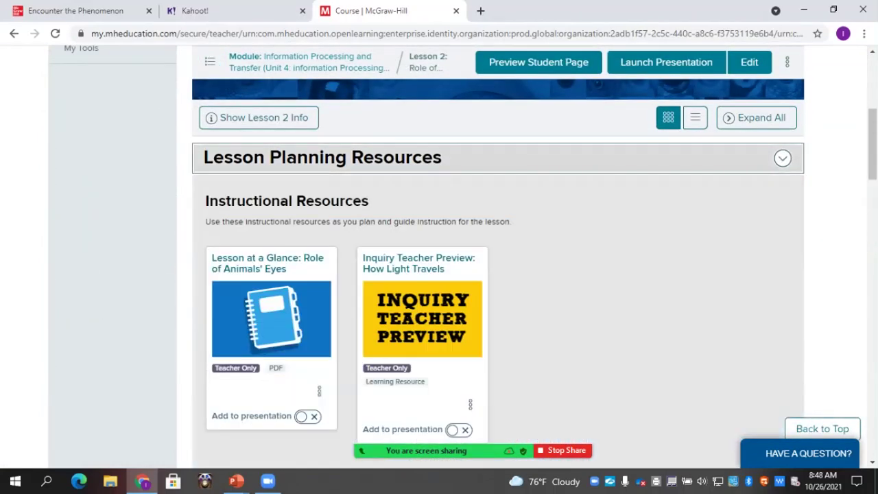
{"action": "left_click", "coordinate": [271, 319]}
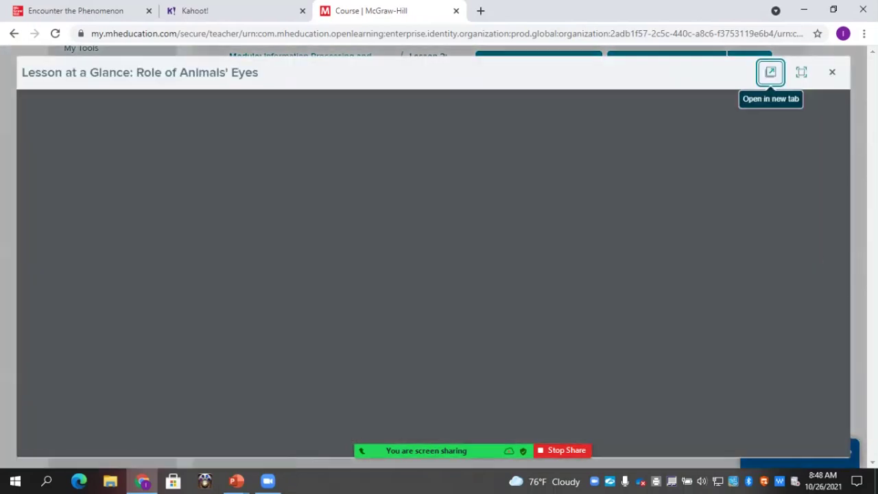
Step: Examine the Full Track day-to-day pacing table in Lesson at a Glance and continue to the FlexTrack tables on page 2
{"action": "scroll", "coordinate": [525, 288], "scroll_direction": "down", "scroll_amount": 1}
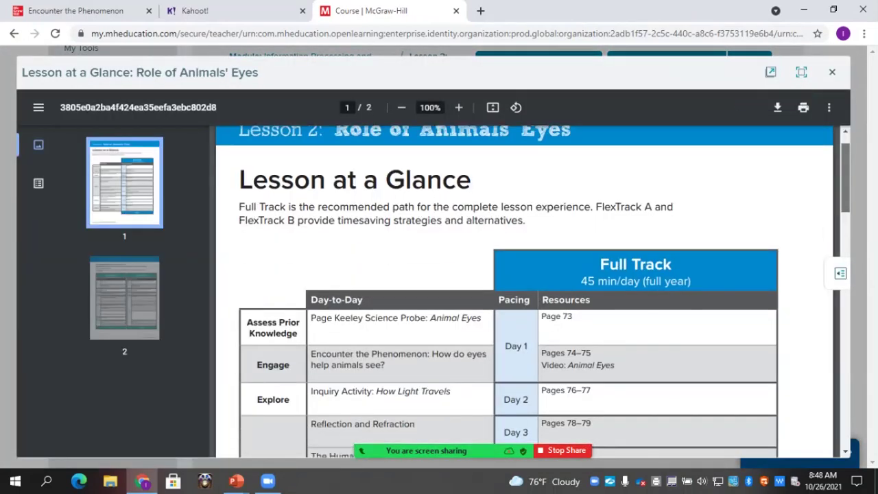
{"action": "scroll", "coordinate": [524, 288], "scroll_direction": "down", "scroll_amount": 1}
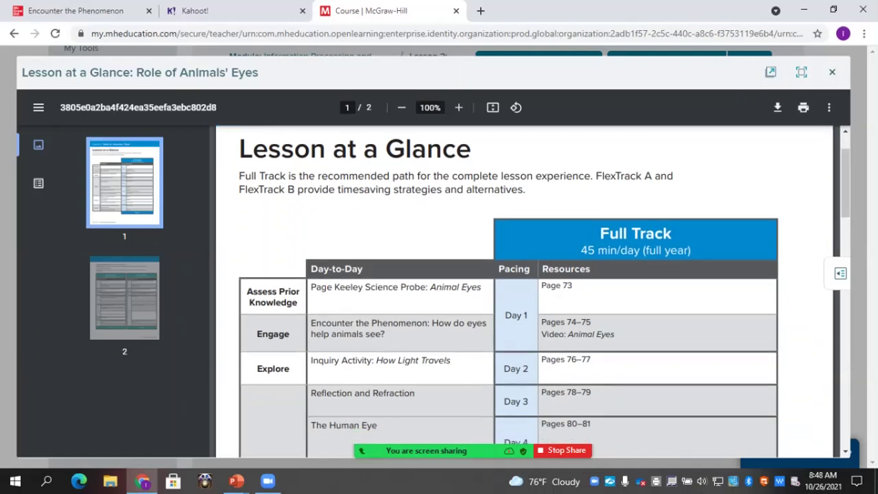
{"action": "scroll", "coordinate": [524, 288], "scroll_direction": "down", "scroll_amount": 5}
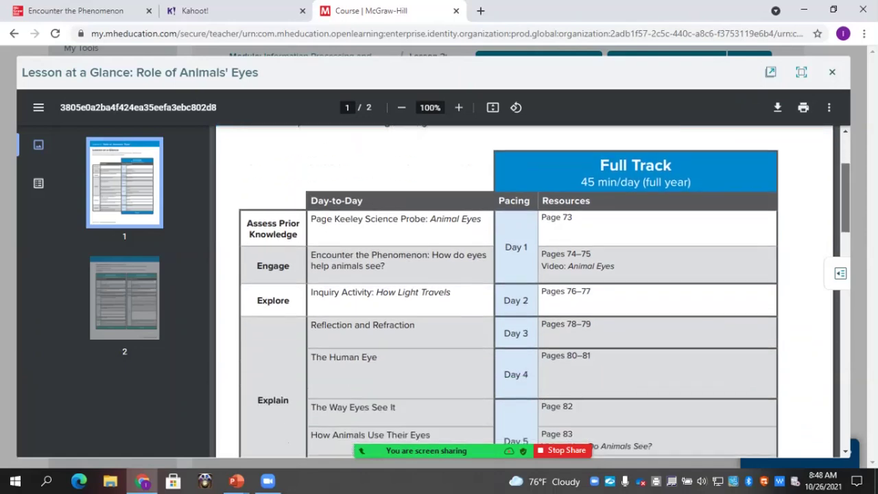
{"action": "scroll", "coordinate": [525, 288], "scroll_direction": "down", "scroll_amount": 1}
{"action": "scroll", "coordinate": [525, 288], "scroll_direction": "up", "scroll_amount": 3}
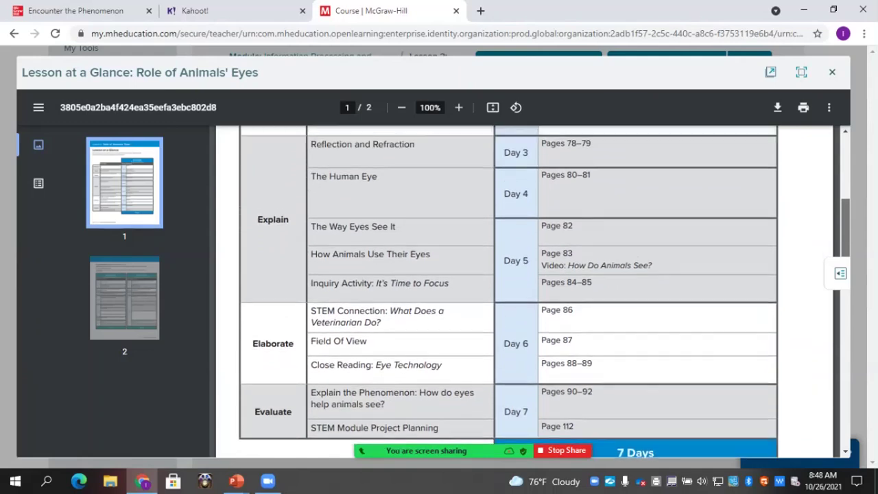
{"action": "scroll", "coordinate": [524, 288], "scroll_direction": "up", "scroll_amount": 1}
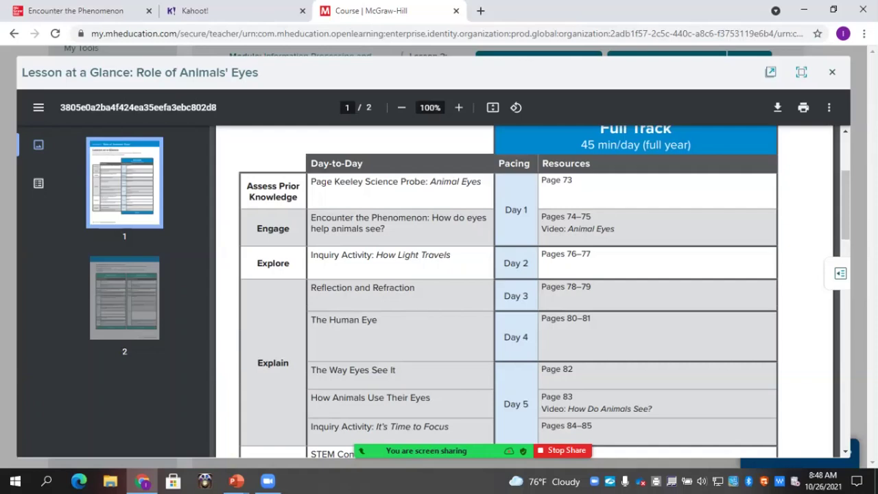
{"action": "scroll", "coordinate": [524, 288], "scroll_direction": "down", "scroll_amount": 1}
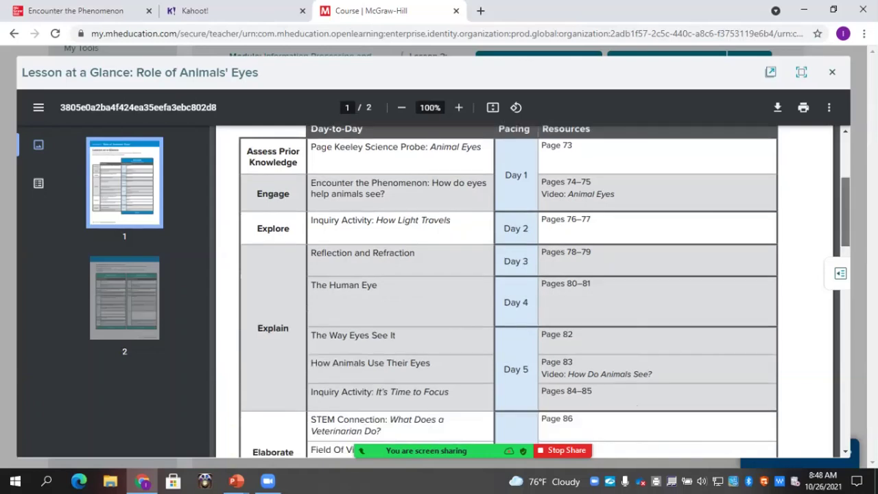
{"action": "scroll", "coordinate": [525, 288], "scroll_direction": "up", "scroll_amount": 3}
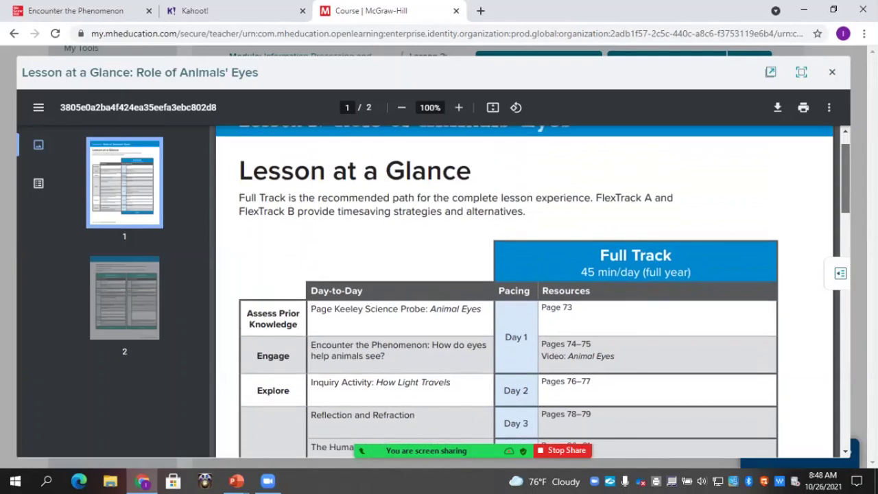
{"action": "scroll", "coordinate": [525, 288], "scroll_direction": "up", "scroll_amount": 1}
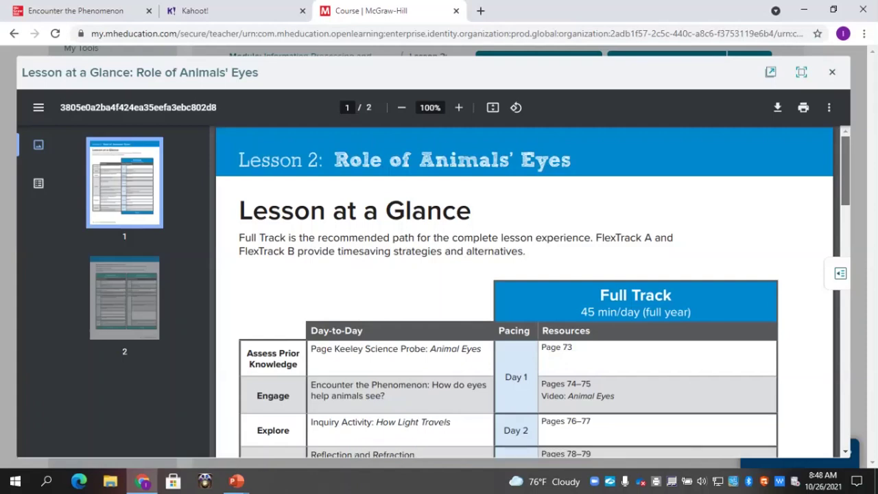
{"action": "scroll", "coordinate": [524, 292], "scroll_direction": "down", "scroll_amount": 7}
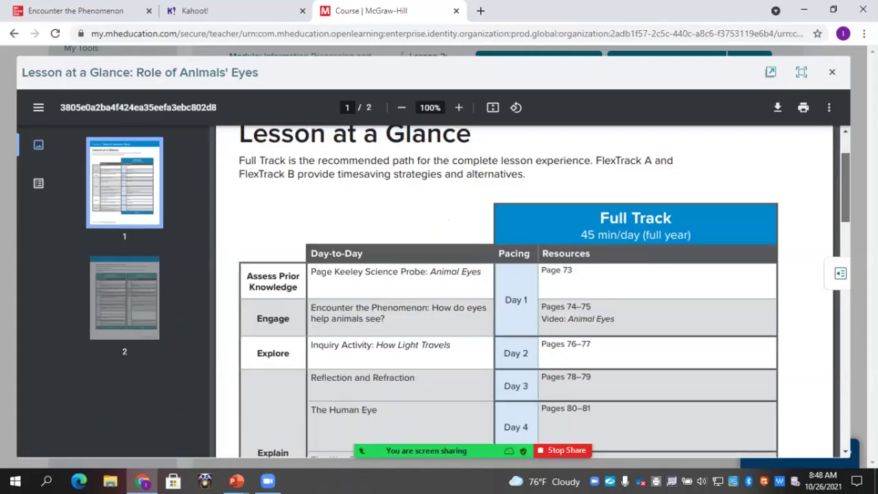
{"action": "scroll", "coordinate": [525, 291], "scroll_direction": "down", "scroll_amount": 5}
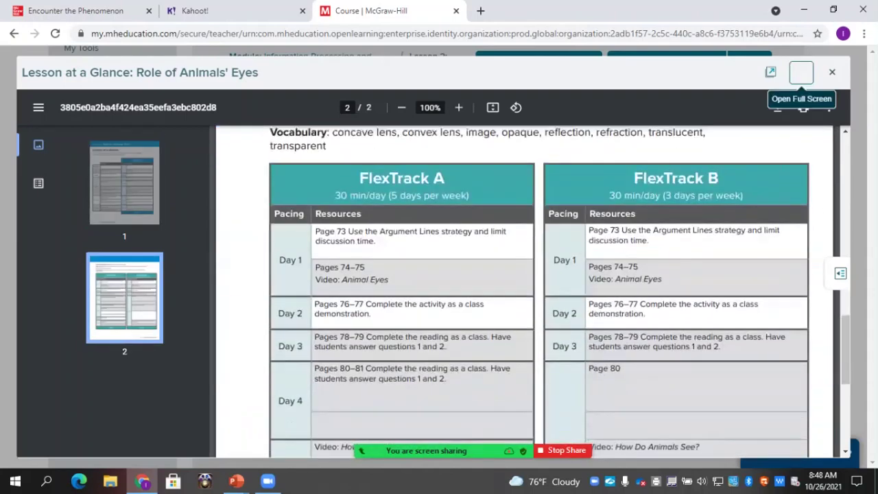
Step: View the Lesson at a Glance PDF in full screen, compare the Full Track, FlexTrack A and FlexTrack B pacing, and close the document
{"action": "left_click", "coordinate": [801, 72]}
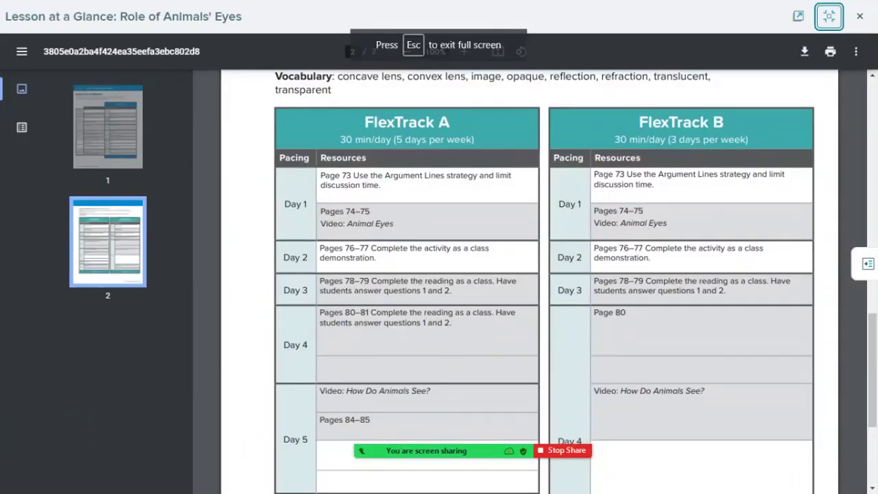
{"action": "scroll", "coordinate": [542, 282], "scroll_direction": "down", "scroll_amount": 3}
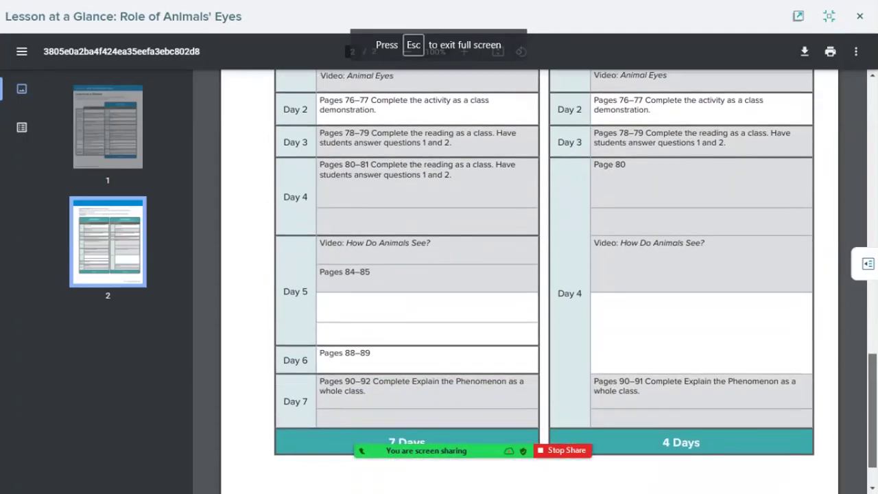
{"action": "scroll", "coordinate": [541, 281], "scroll_direction": "up", "scroll_amount": 3}
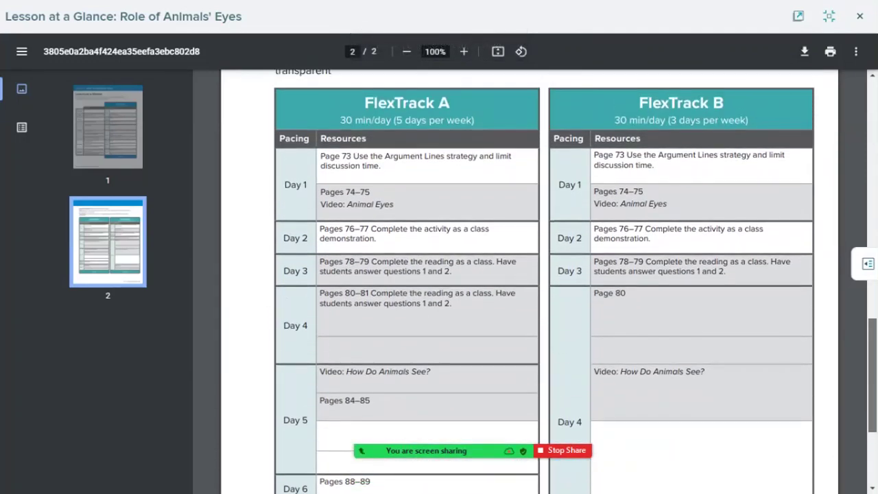
{"action": "left_click", "coordinate": [108, 127]}
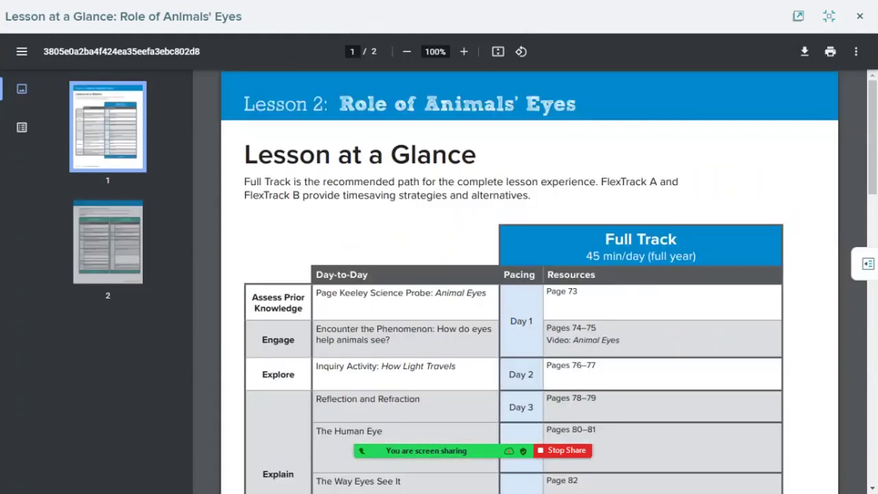
{"action": "left_click", "coordinate": [108, 242]}
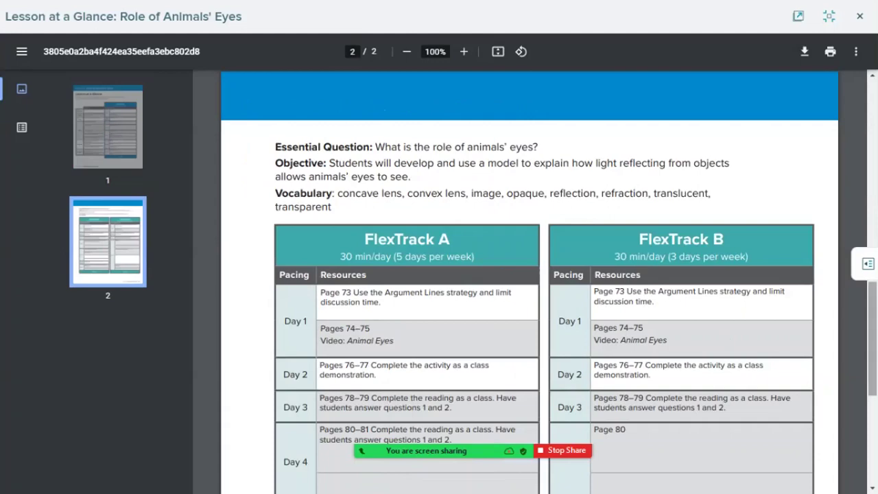
{"action": "scroll", "coordinate": [528, 282], "scroll_direction": "down", "scroll_amount": 2}
{"action": "scroll", "coordinate": [529, 281], "scroll_direction": "down", "scroll_amount": 2}
{"action": "scroll", "coordinate": [529, 282], "scroll_direction": "up", "scroll_amount": 2}
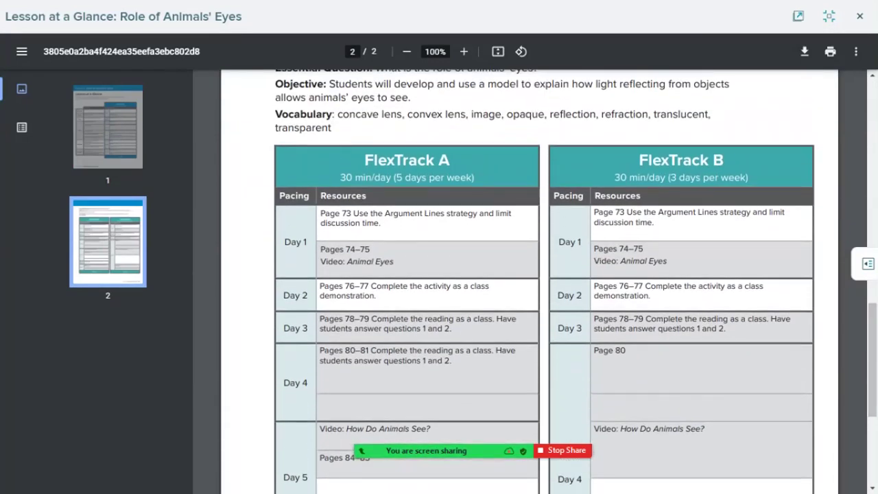
{"action": "left_click", "coordinate": [859, 16]}
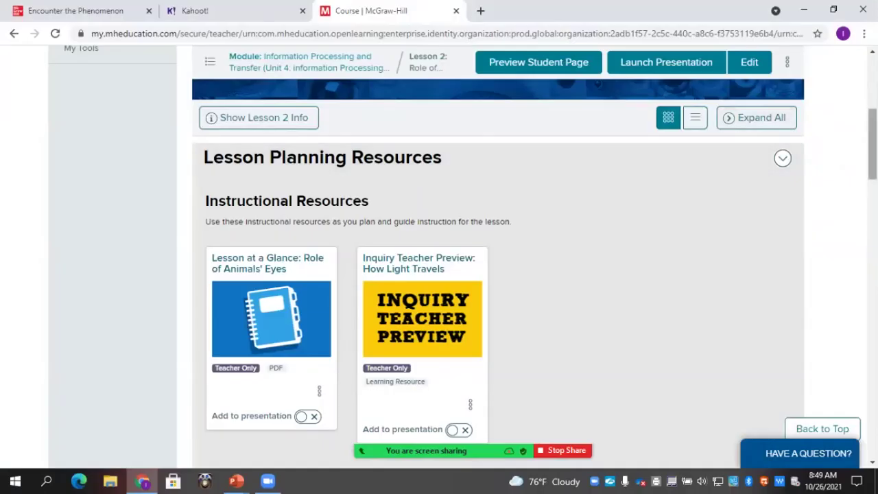
{"action": "left_click_drag", "start_coordinate": [873, 144], "coordinate": [872, 139]}
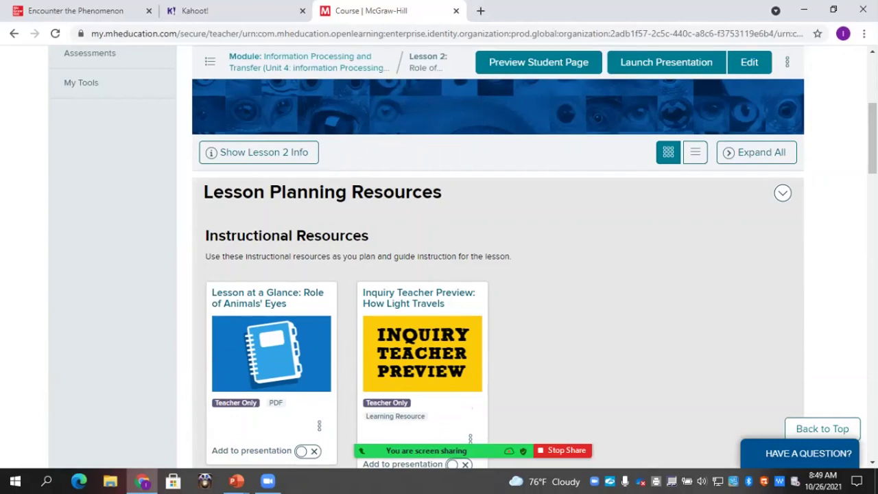
{"action": "key", "text": "alt+Tab"}
{"action": "key", "text": "alt+Tab"}
{"action": "key", "text": "alt+Tab"}
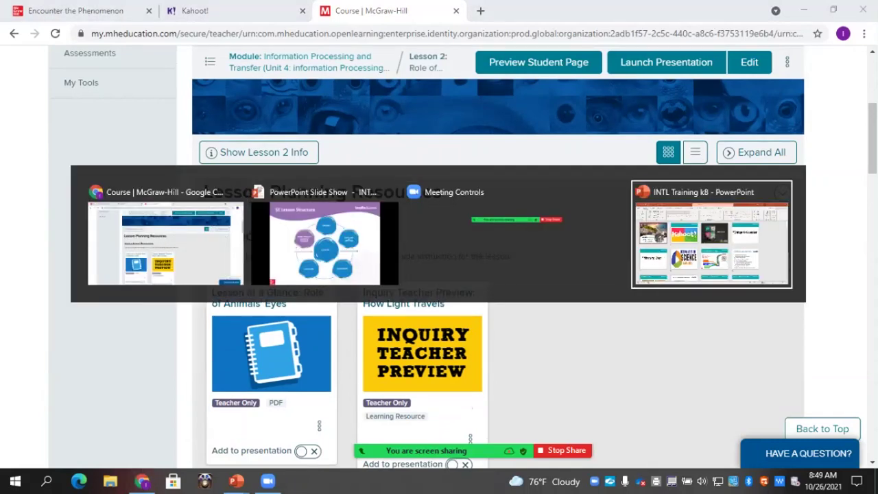
{"action": "key", "text": "alt+Tab"}
Step: Collapse the Lesson Planning Resources section and go to the Grade 4 Period 1 dashboard
{"action": "left_click", "coordinate": [782, 192]}
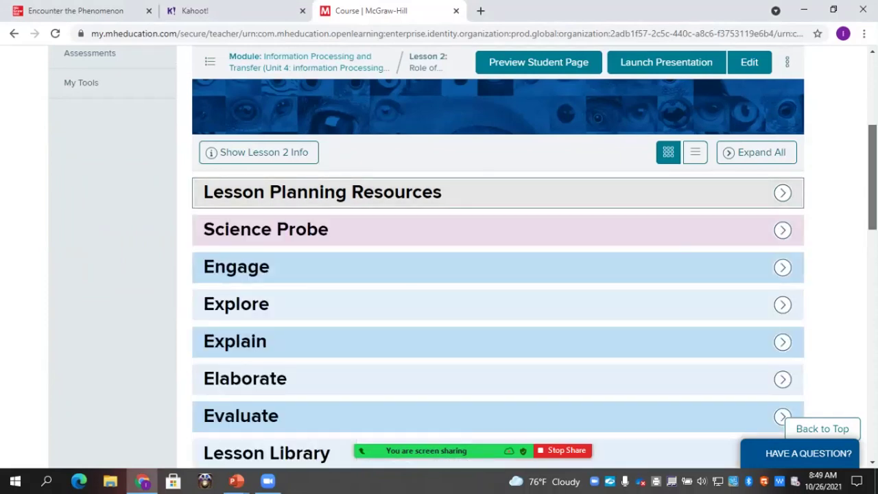
{"action": "scroll", "coordinate": [872, 172], "scroll_direction": "up", "scroll_amount": 3}
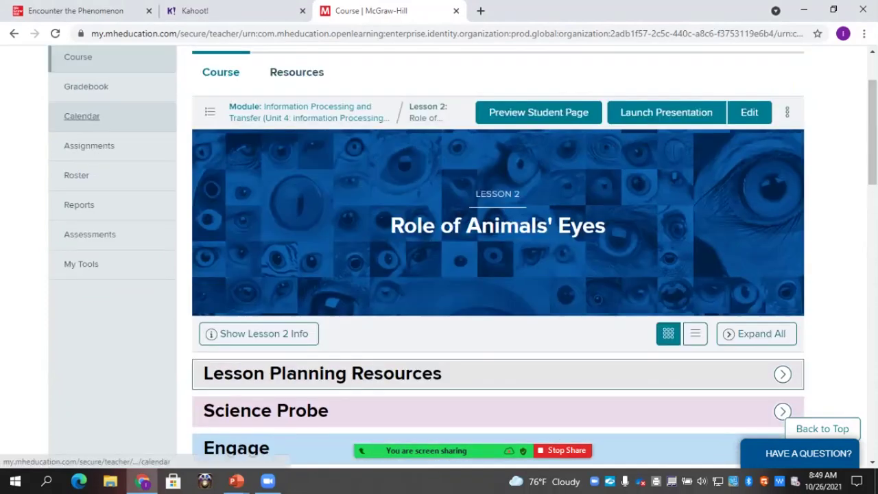
{"action": "scroll", "coordinate": [759, 107], "scroll_direction": "up", "scroll_amount": 2}
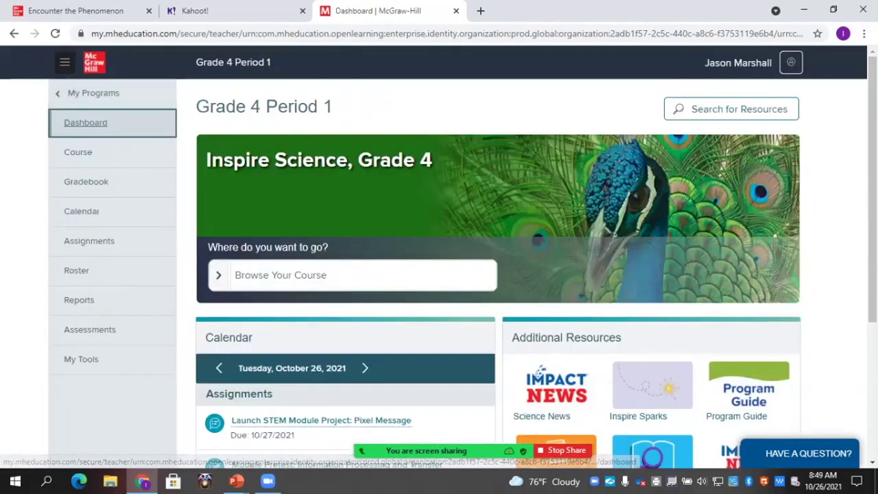
{"action": "scroll", "coordinate": [439, 258], "scroll_direction": "down", "scroll_amount": 2}
{"action": "scroll", "coordinate": [439, 257], "scroll_direction": "up", "scroll_amount": 2}
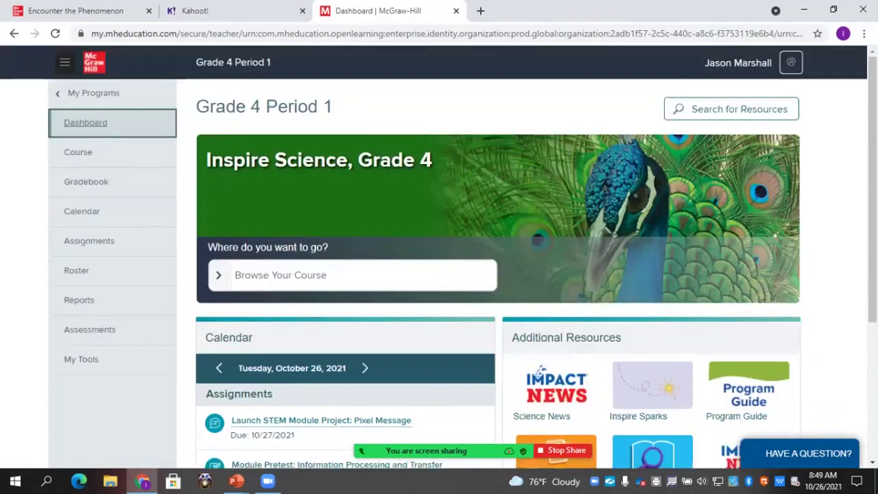
Step: Return to the course and open Program Resources: Course Materials from the course contents
{"action": "left_click", "coordinate": [78, 153]}
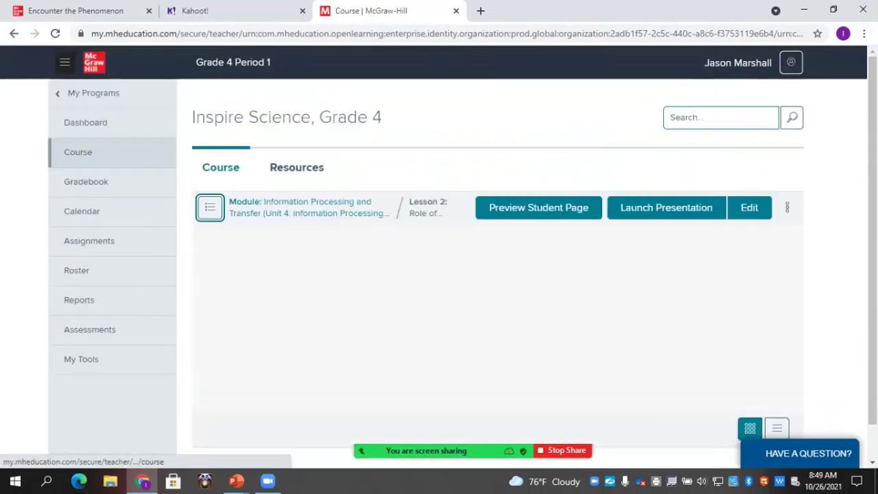
{"action": "left_click", "coordinate": [210, 208]}
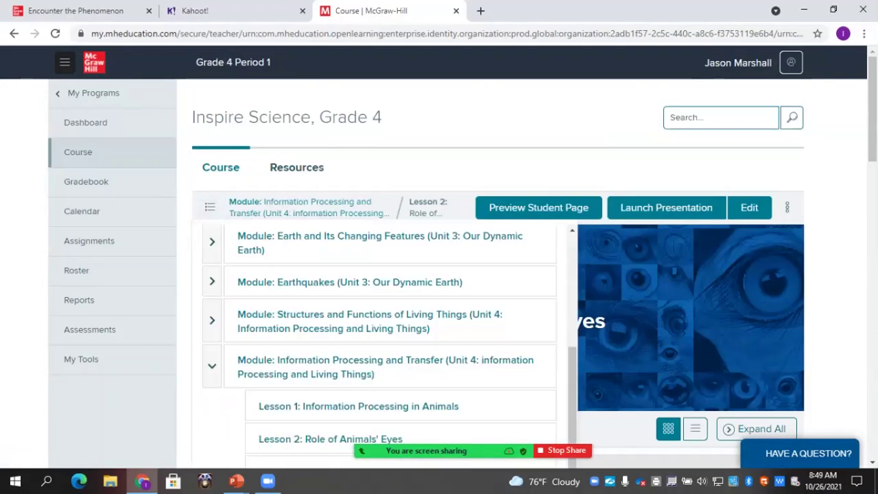
{"action": "scroll", "coordinate": [323, 286], "scroll_direction": "up", "scroll_amount": 3}
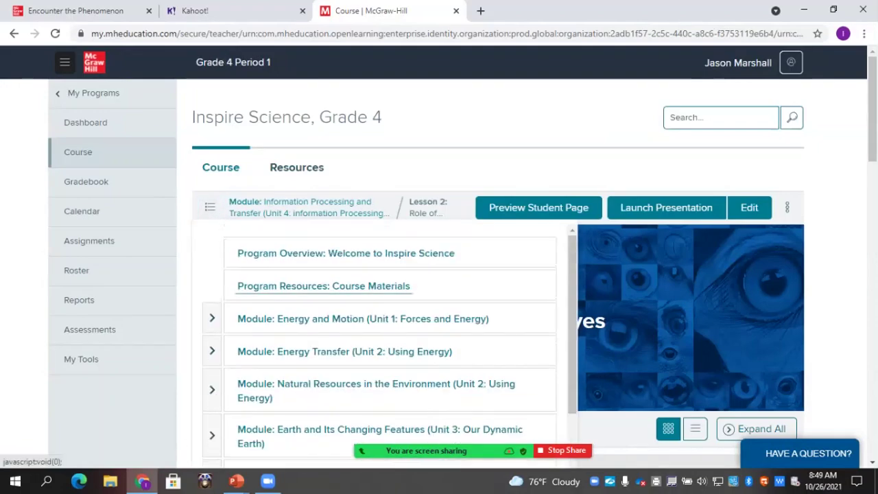
{"action": "left_click", "coordinate": [323, 286]}
Step: Open the Essential Lesson Planning Guide: Grade 4 in a separate browser tab and switch to the Kahoot! library
{"action": "scroll", "coordinate": [439, 275], "scroll_direction": "down", "scroll_amount": 8}
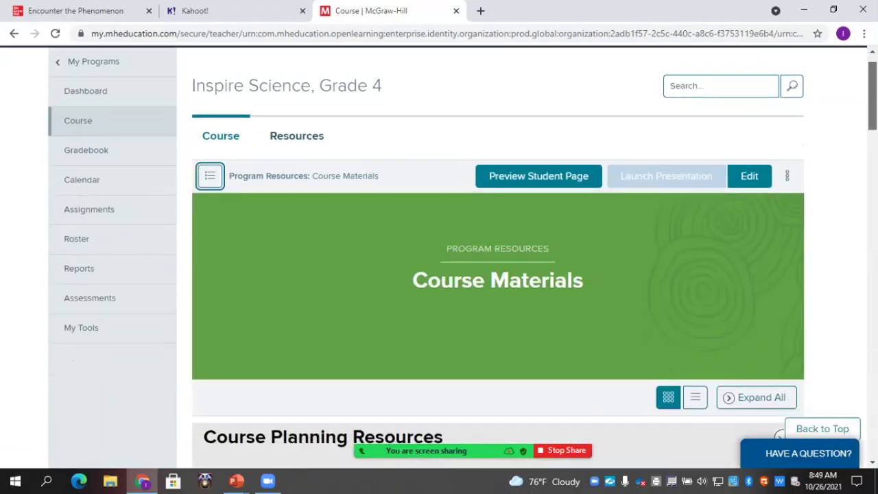
{"action": "scroll", "coordinate": [438, 275], "scroll_direction": "down", "scroll_amount": 3}
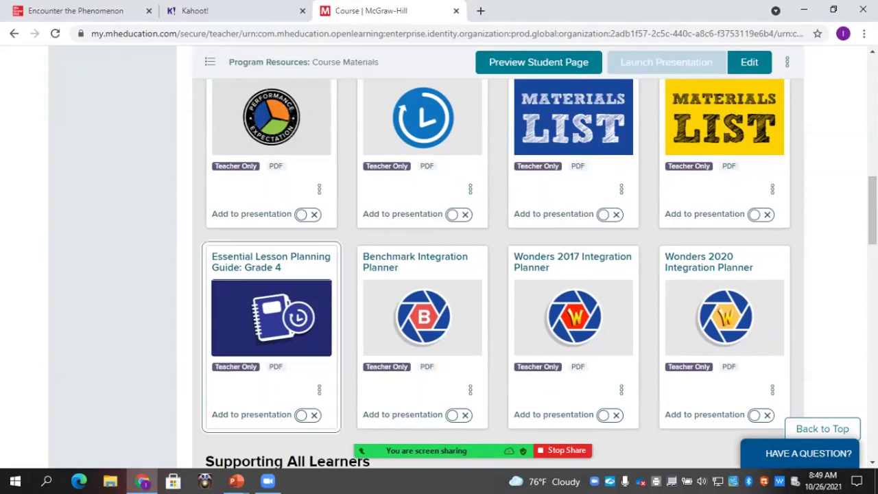
{"action": "left_click", "coordinate": [271, 318]}
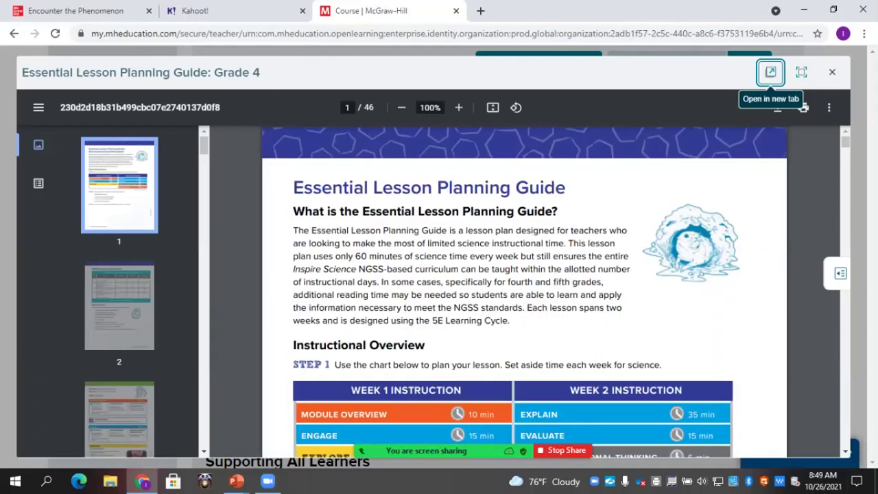
{"action": "left_click", "coordinate": [770, 72]}
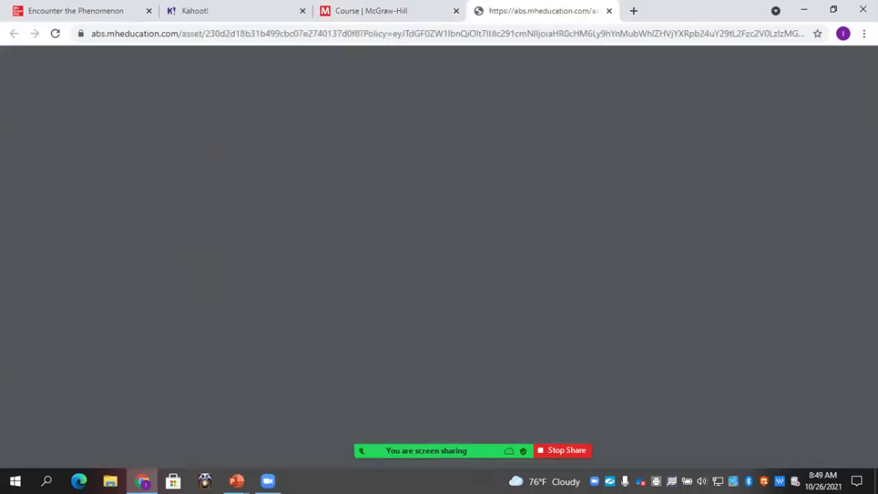
{"action": "left_click", "coordinate": [247, 11]}
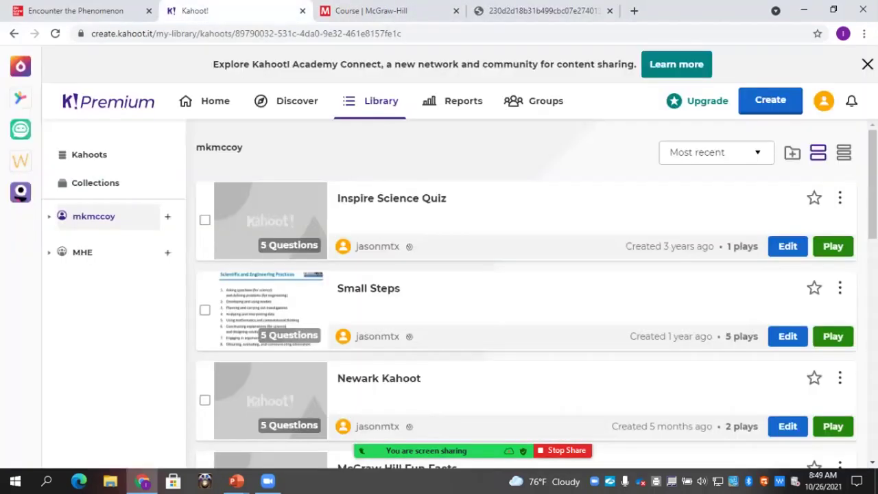
Step: Return to the course, close the Essential Lesson Planning Guide: Grade 4 preview and switch to the guide's separate browser tab
{"action": "left_click", "coordinate": [381, 11]}
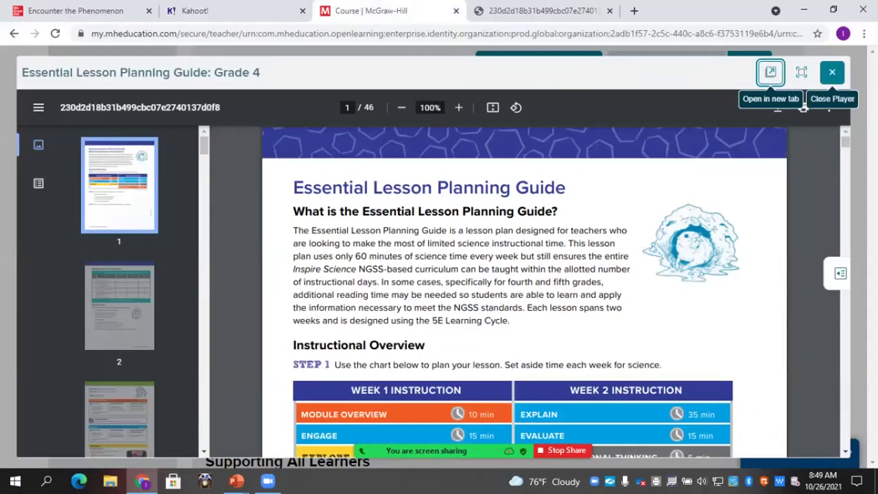
{"action": "left_click", "coordinate": [832, 72]}
{"action": "left_click", "coordinate": [555, 11]}
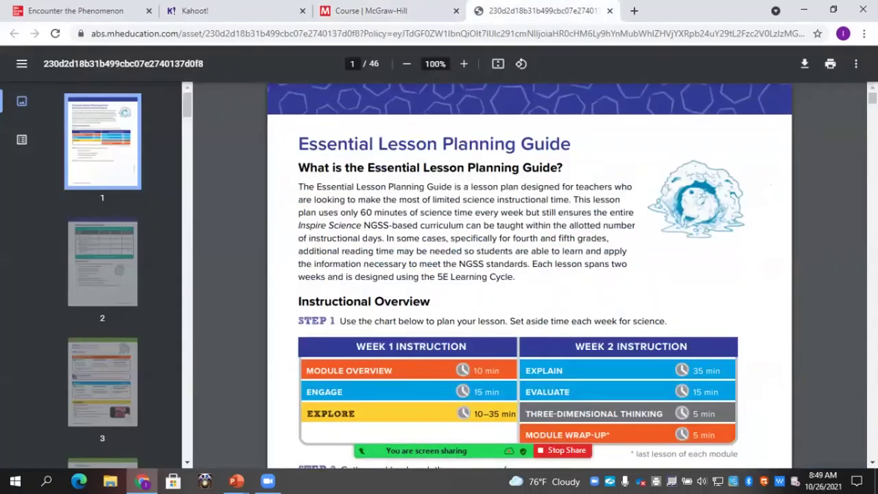
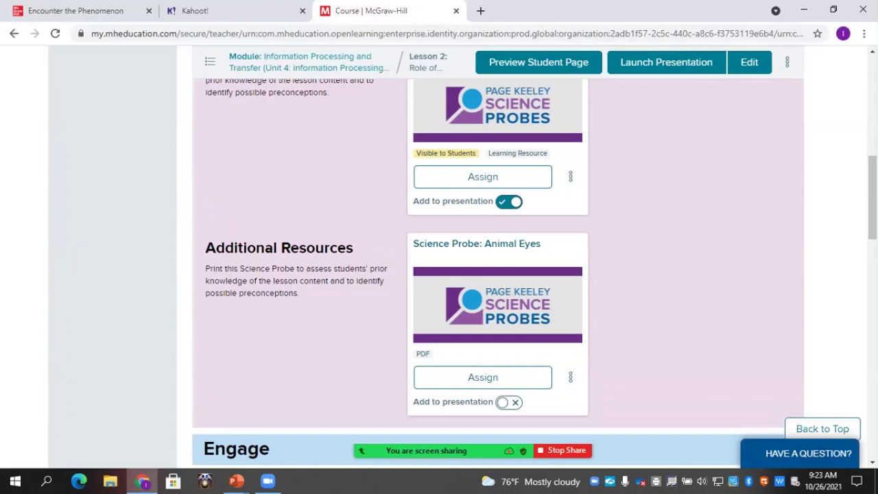
Step: Switch to the PowerPoint slide show and advance through the Engage – Lesson Phenomenon slides to play the Lesson Phenomenon Video
{"action": "scroll", "coordinate": [534, 274], "scroll_direction": "up", "scroll_amount": 1}
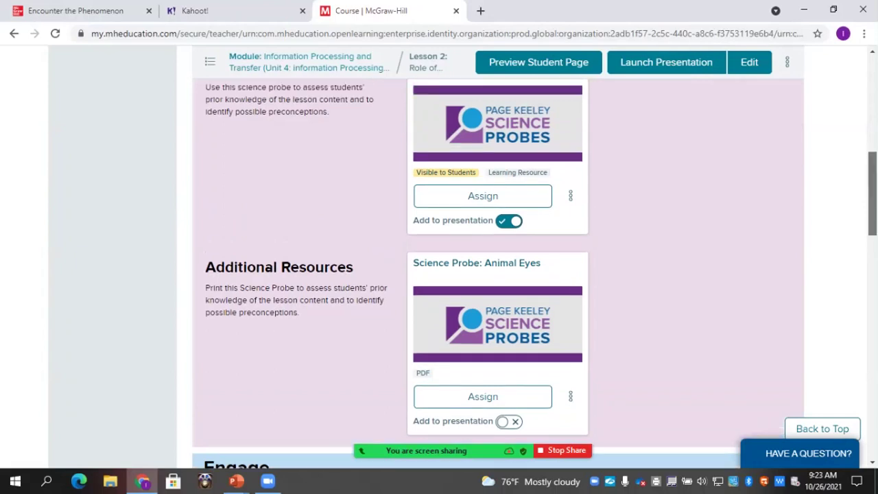
{"action": "scroll", "coordinate": [534, 274], "scroll_direction": "up", "scroll_amount": 2}
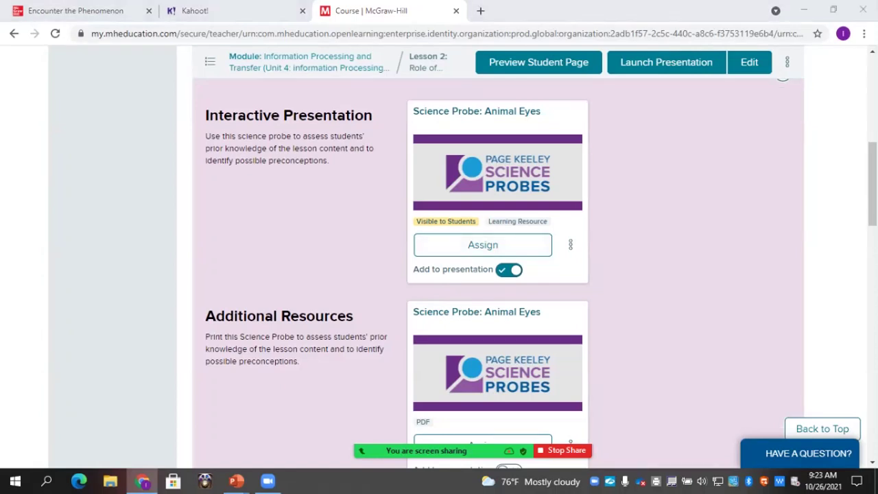
{"action": "key", "text": "alt+Tab"}
{"action": "key", "text": "Right"}
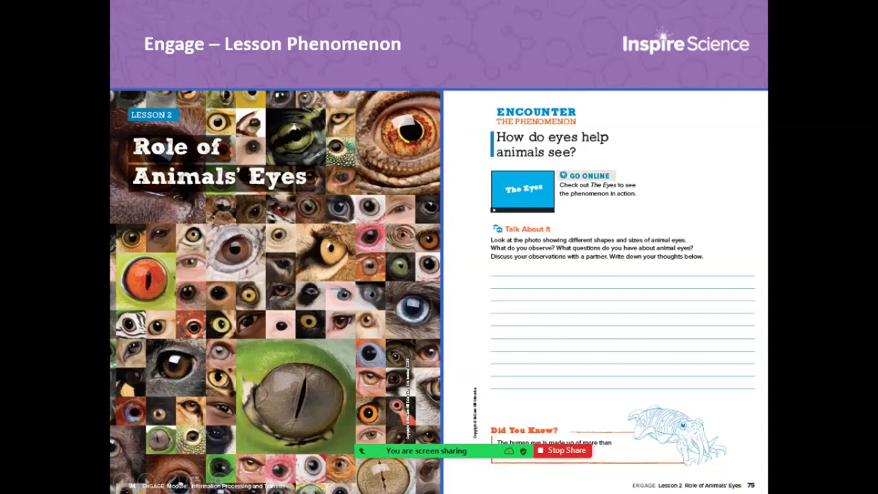
{"action": "key", "text": "Right"}
{"action": "key", "text": "Right"}
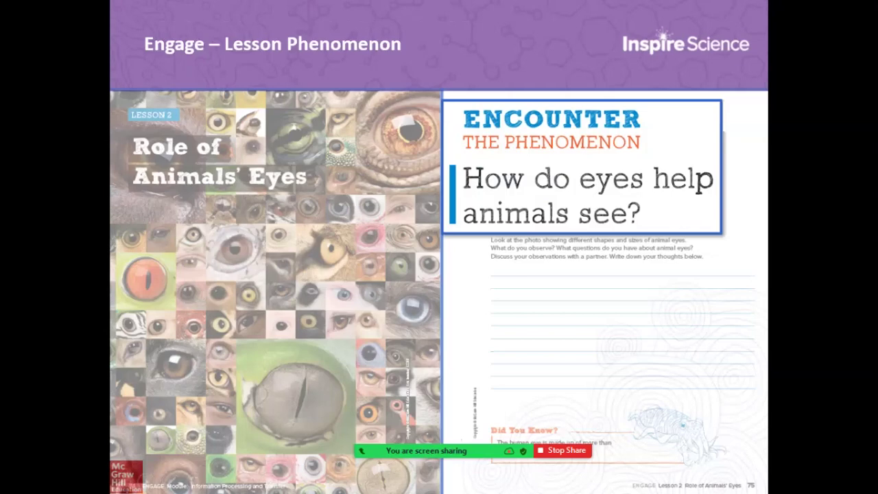
{"action": "key", "text": "Right"}
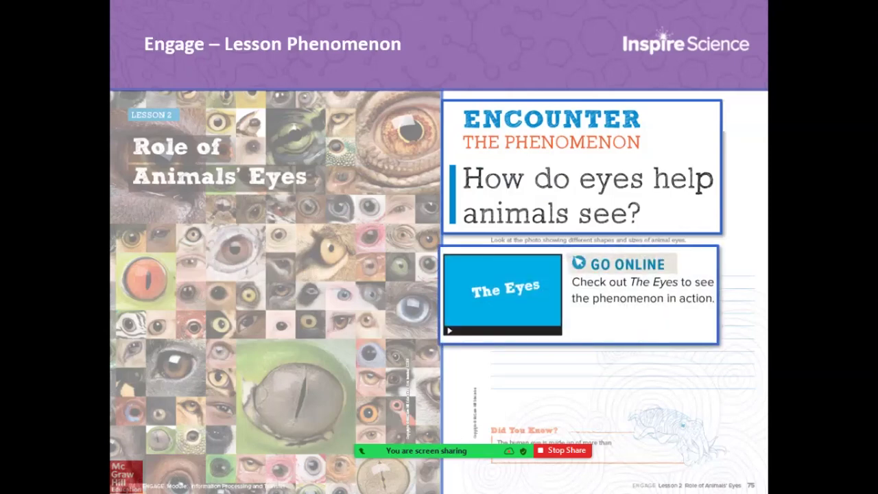
{"action": "key", "text": "Right"}
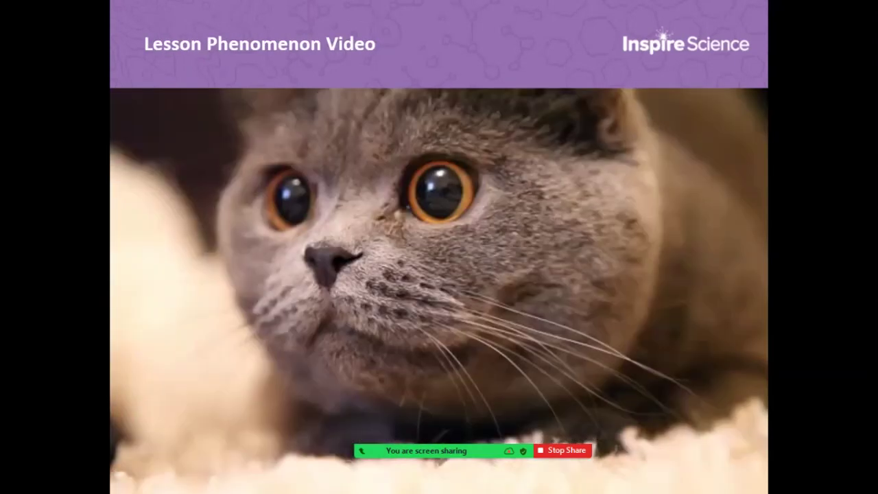
{"action": "key", "text": "Right"}
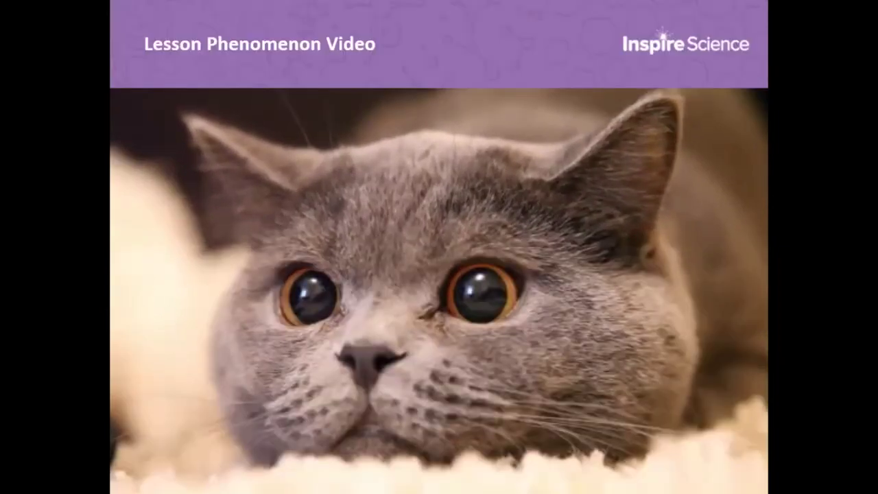
Step: Return to the Lesson 2 course page in the browser, collapse the Science Probe section and expand the Engage section
{"action": "key", "text": "alt+Tab"}
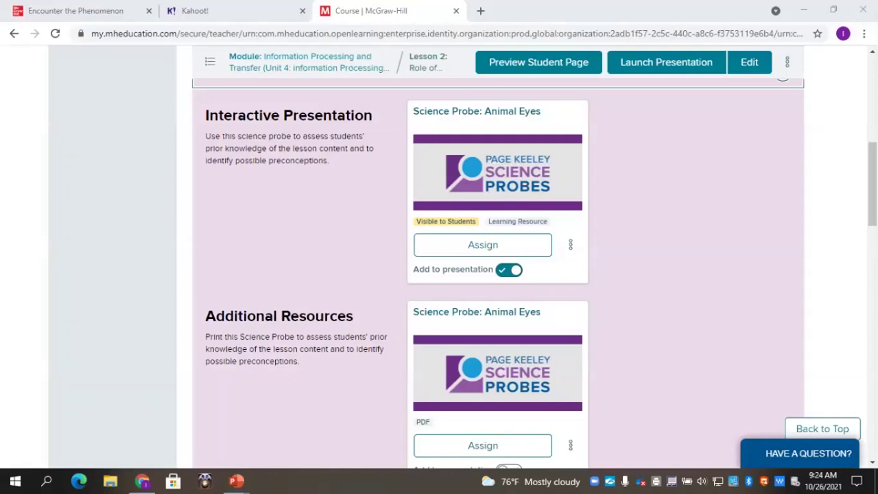
{"action": "scroll", "coordinate": [498, 273], "scroll_direction": "up", "scroll_amount": 1}
{"action": "left_click", "coordinate": [782, 131]}
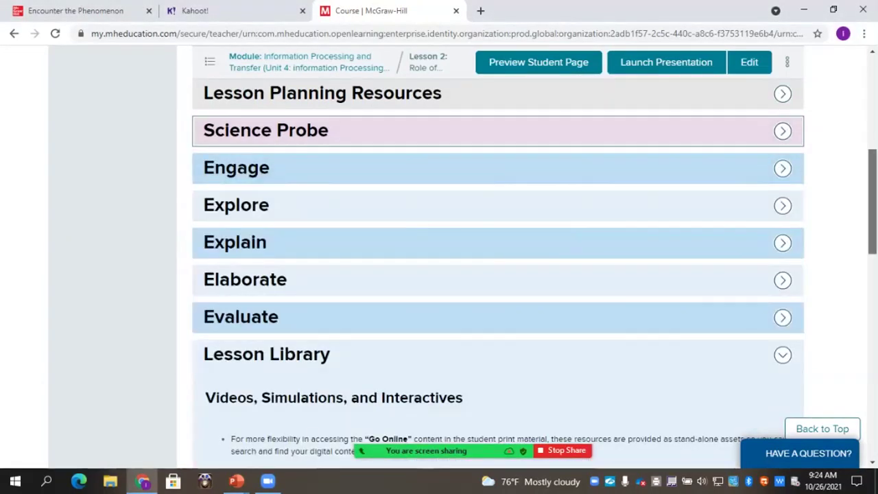
{"action": "scroll", "coordinate": [498, 274], "scroll_direction": "down", "scroll_amount": 1}
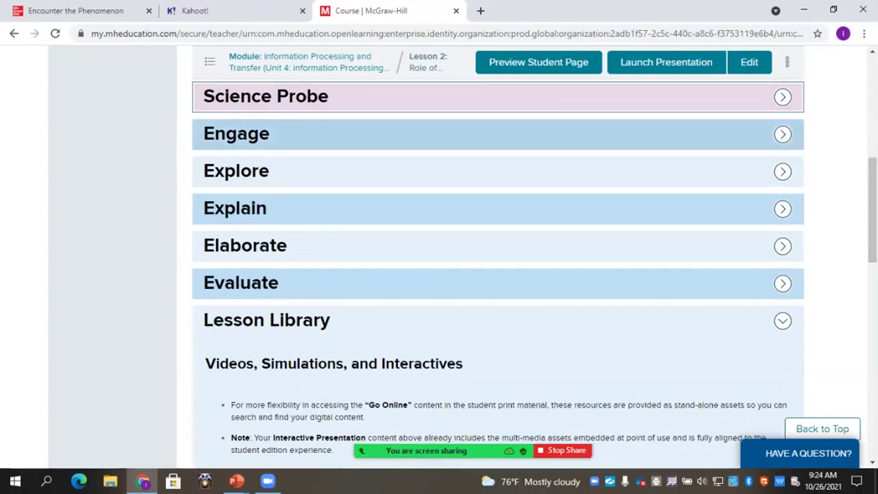
{"action": "left_click", "coordinate": [782, 135]}
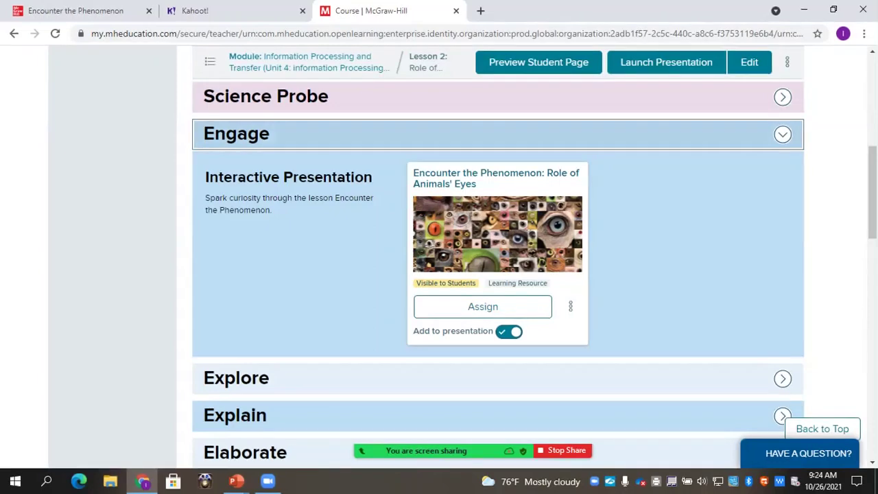
{"action": "left_click", "coordinate": [783, 135]}
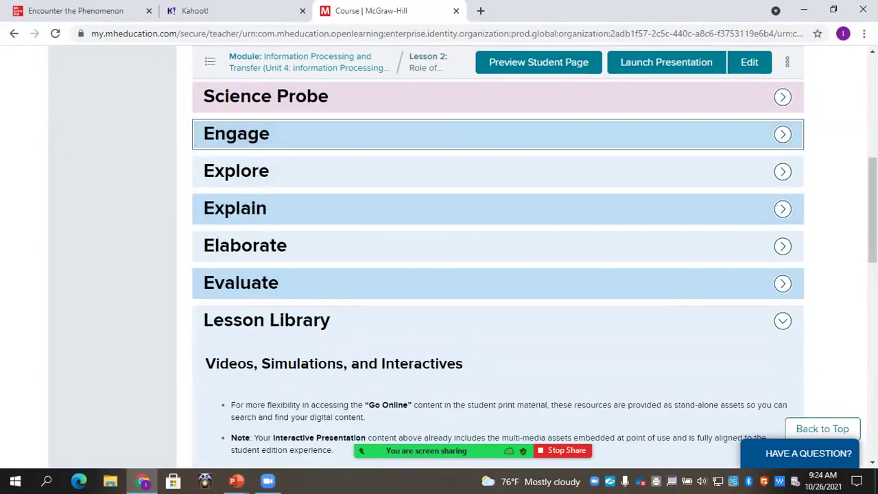
{"action": "key", "text": "Return"}
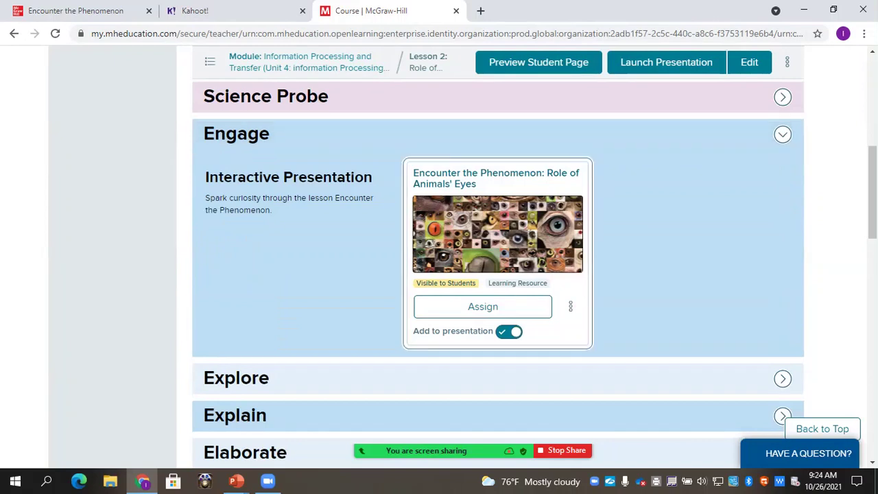
Step: Open Encounter the Phenomenon: Role of Animals' Eyes in a separate browser tab and close its preview in the course
{"action": "key", "text": "Return"}
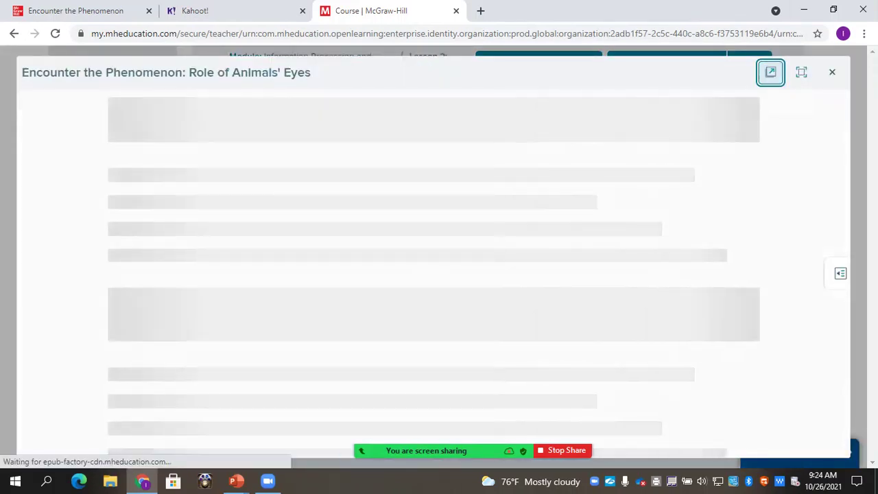
{"action": "key", "text": "Return"}
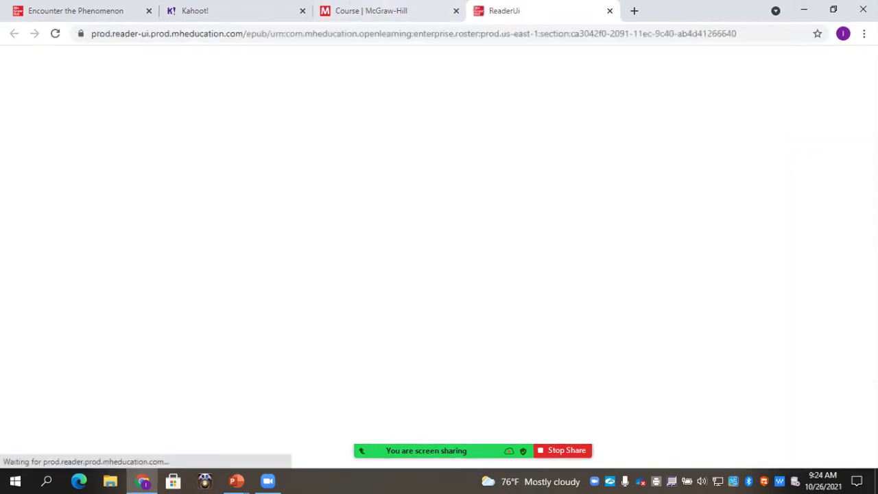
{"action": "left_click", "coordinate": [405, 11]}
{"action": "key", "text": "Tab"}
{"action": "key", "text": "Return"}
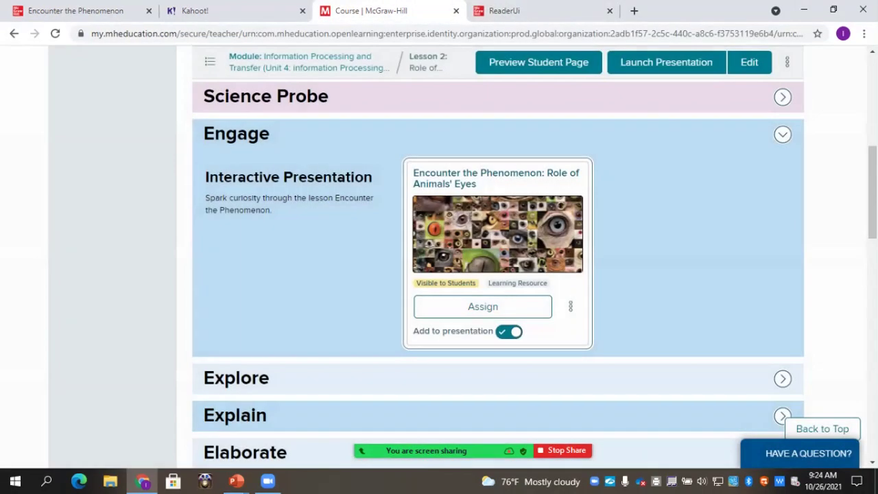
{"action": "key", "text": "ctrl+Tab"}
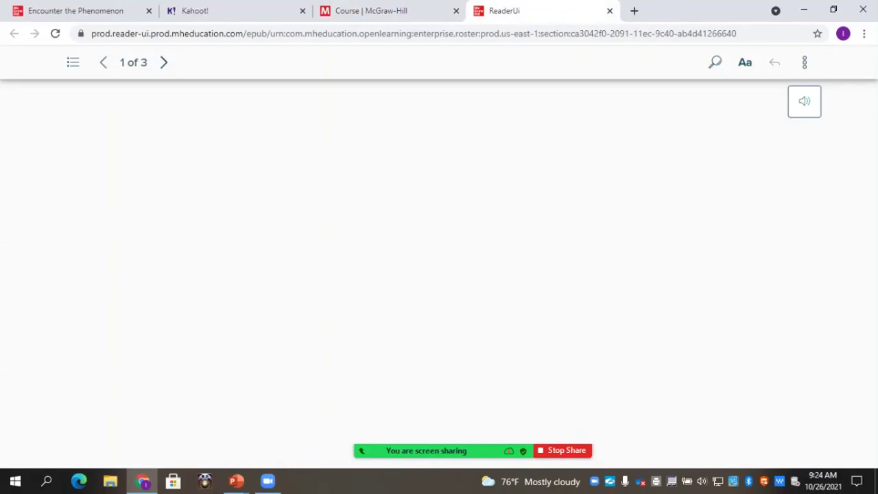
Step: Page through the Encounter the Phenomenon presentation, play The Eyes video and continue to the Talk About It page
{"action": "key", "text": "Tab"}
{"action": "key", "text": "Return"}
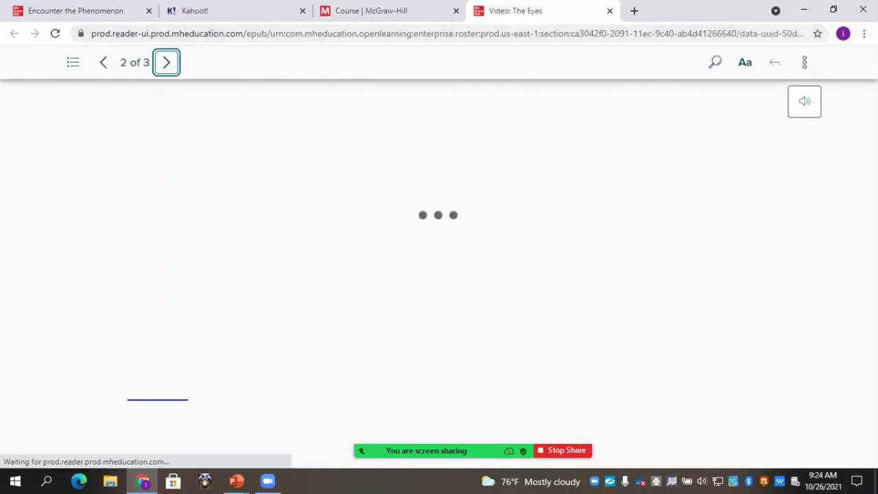
{"action": "left_click", "coordinate": [103, 63]}
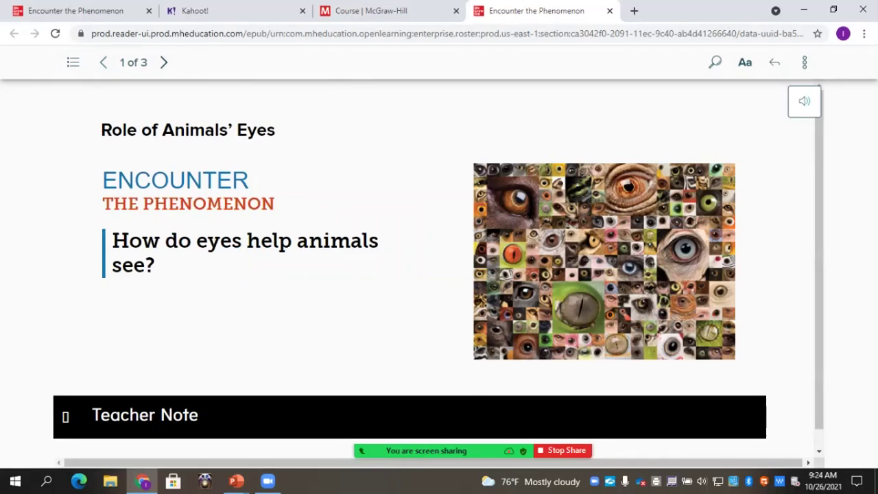
{"action": "key", "text": "Tab"}
{"action": "key", "text": "Return"}
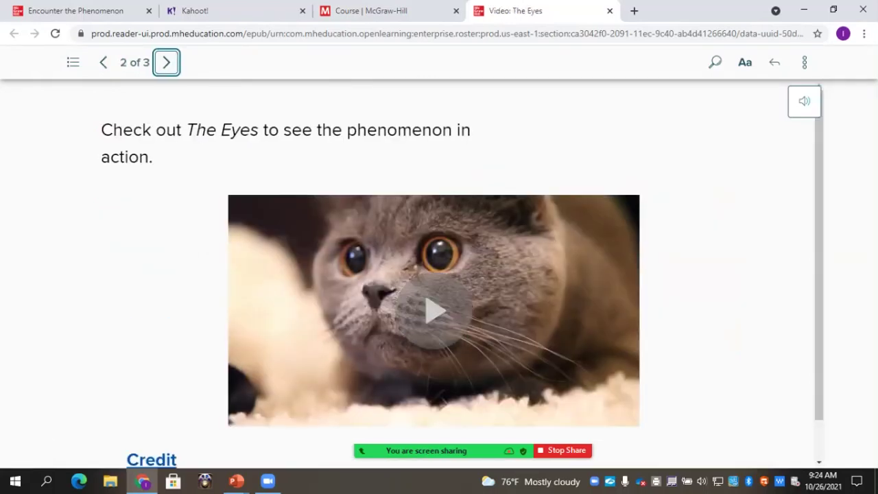
{"action": "left_click", "coordinate": [434, 311]}
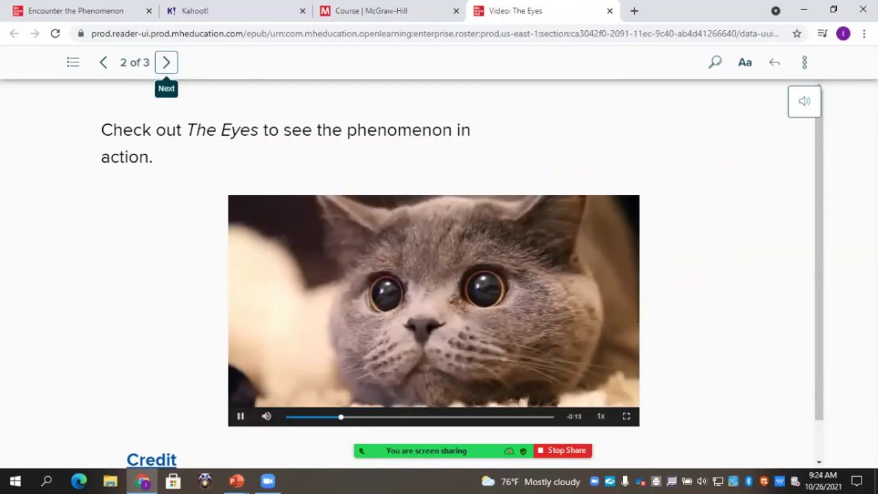
{"action": "left_click", "coordinate": [166, 62]}
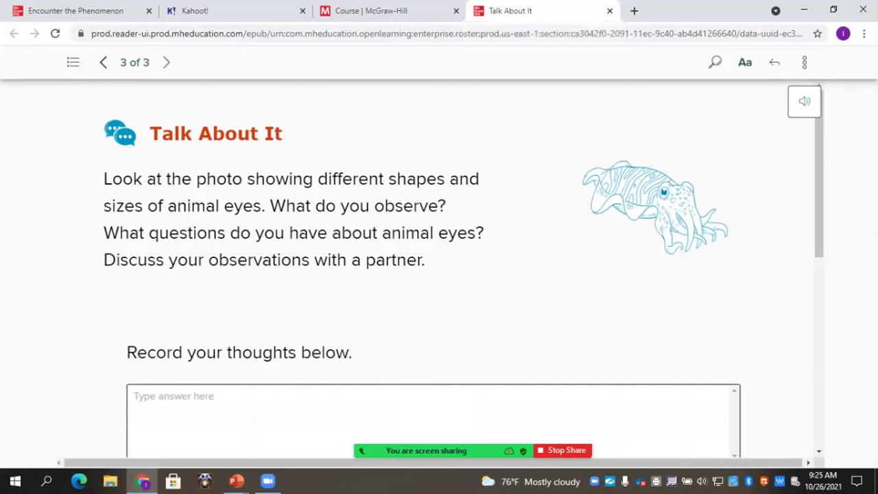
Step: Close the Encounter the Phenomenon tab and collapse the Engage section of Lesson 2
{"action": "left_click", "coordinate": [609, 11]}
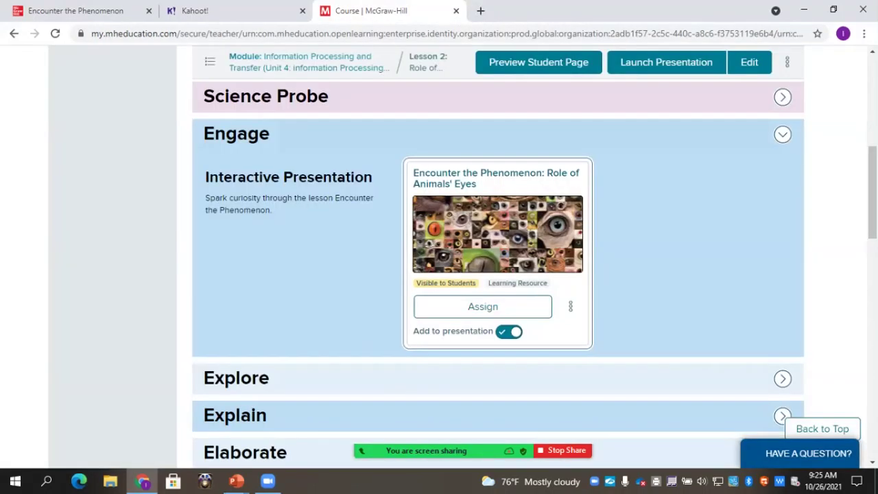
{"action": "left_click", "coordinate": [783, 134]}
{"action": "left_click_drag", "start_coordinate": [872, 210], "coordinate": [873, 192]}
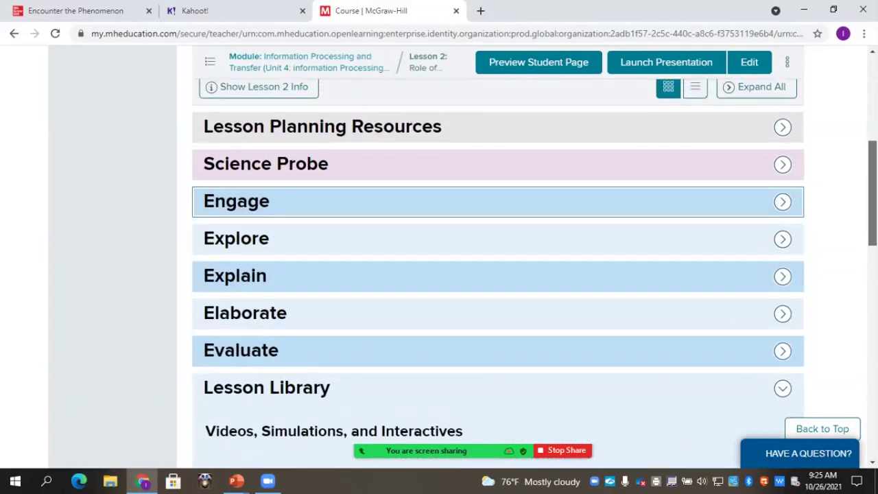
{"action": "scroll", "coordinate": [499, 274], "scroll_direction": "up", "scroll_amount": 1}
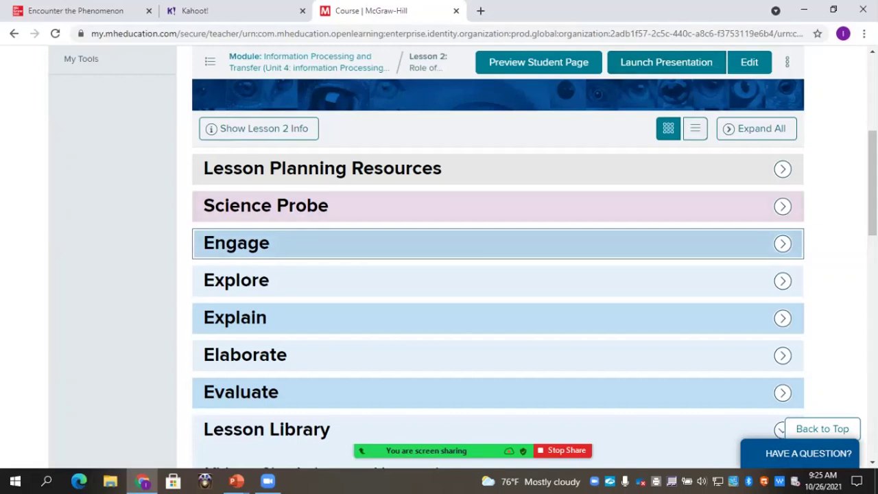
{"action": "left_click", "coordinate": [782, 243]}
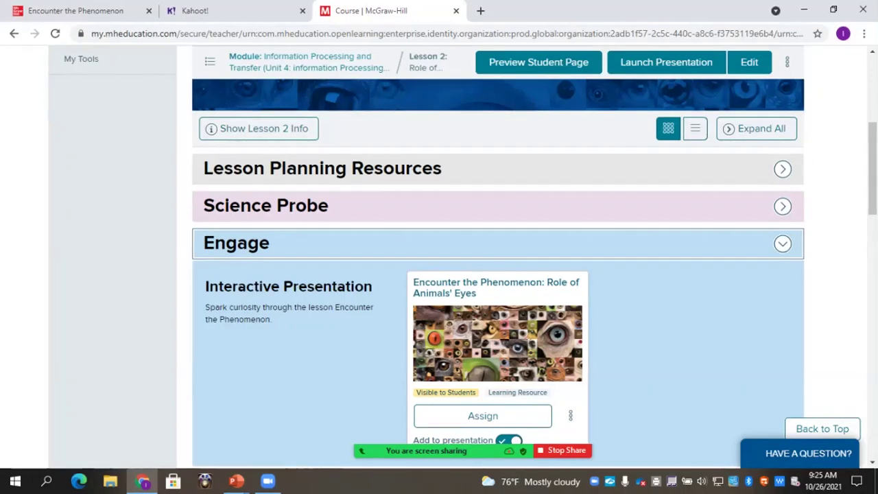
{"action": "left_click", "coordinate": [783, 243]}
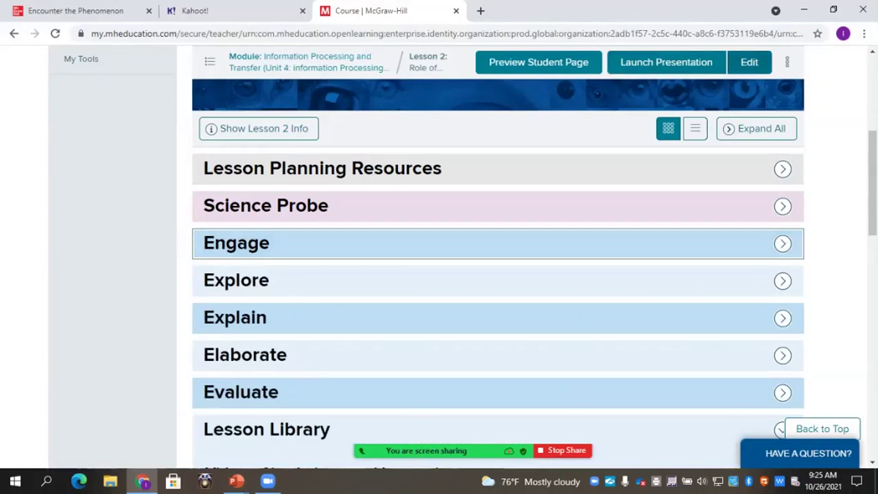
Step: Open the Lesson 2 presentation for editing and browse which resources are included in it
{"action": "left_click", "coordinate": [749, 62]}
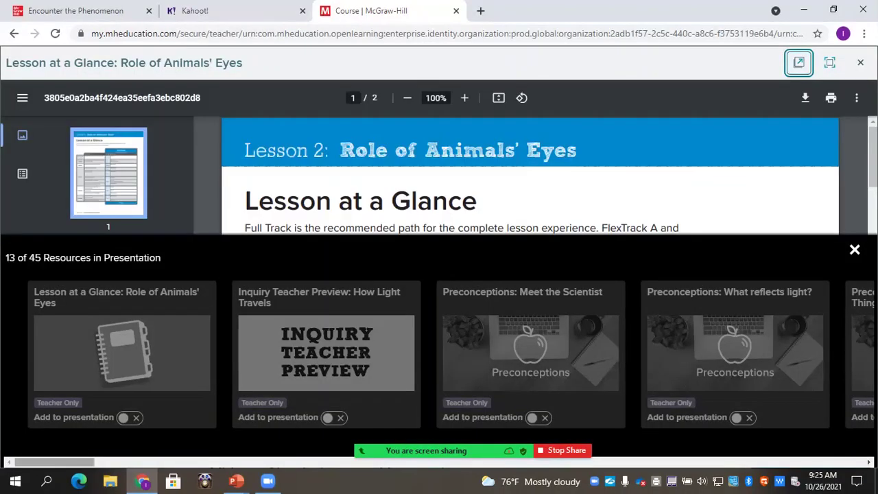
{"action": "left_click_drag", "start_coordinate": [55, 462], "coordinate": [165, 462]}
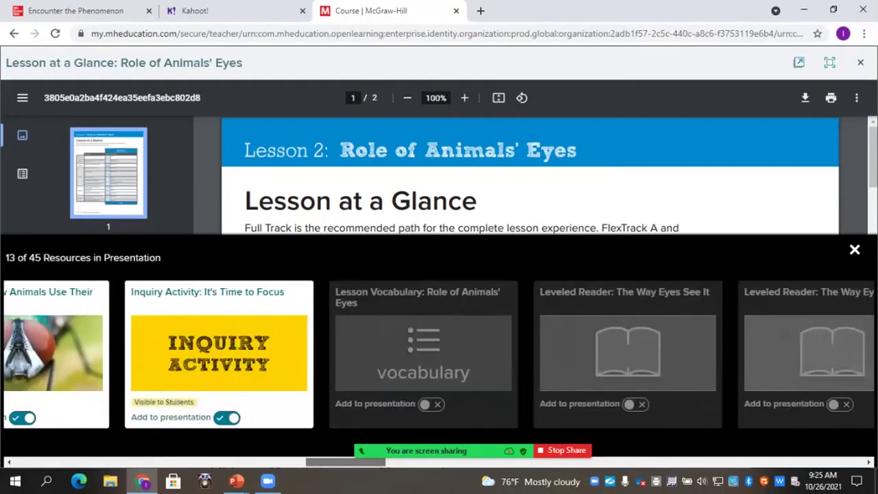
{"action": "mouse_move", "coordinate": [411, 451]}
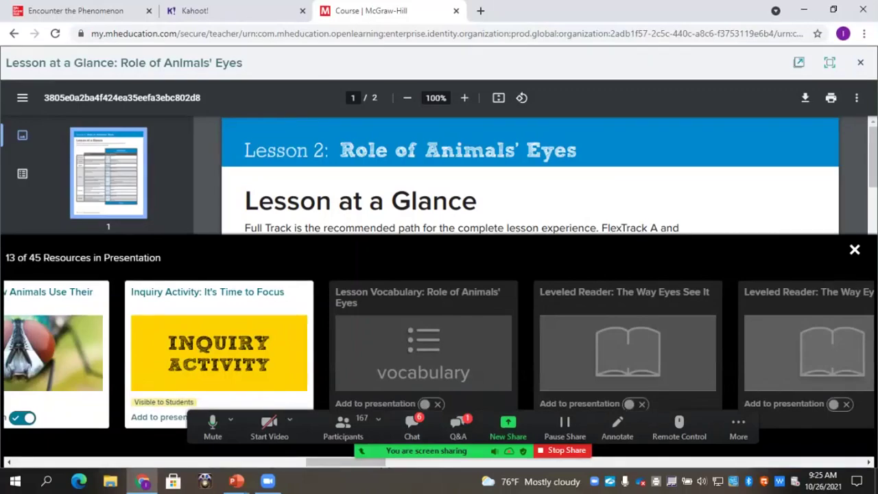
{"action": "left_click_drag", "start_coordinate": [370, 463], "coordinate": [191, 462]}
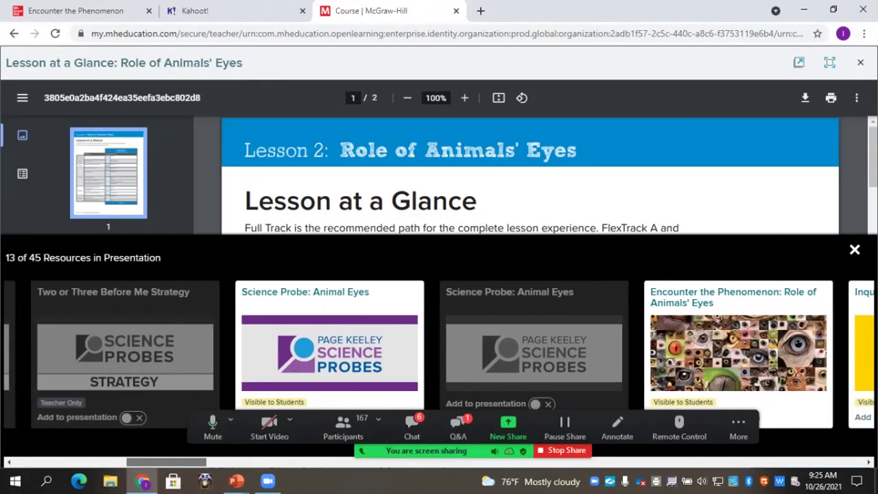
{"action": "scroll", "coordinate": [439, 353], "scroll_direction": "left", "scroll_amount": 8}
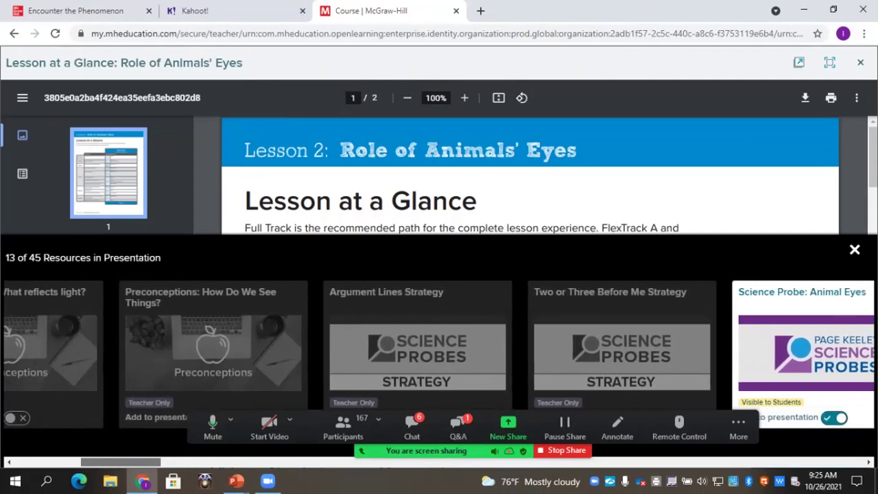
Step: Hide the floating meeting controls and add the Argument Lines Strategy to the Lesson 2 presentation
{"action": "scroll", "coordinate": [439, 354], "scroll_direction": "right", "scroll_amount": 4}
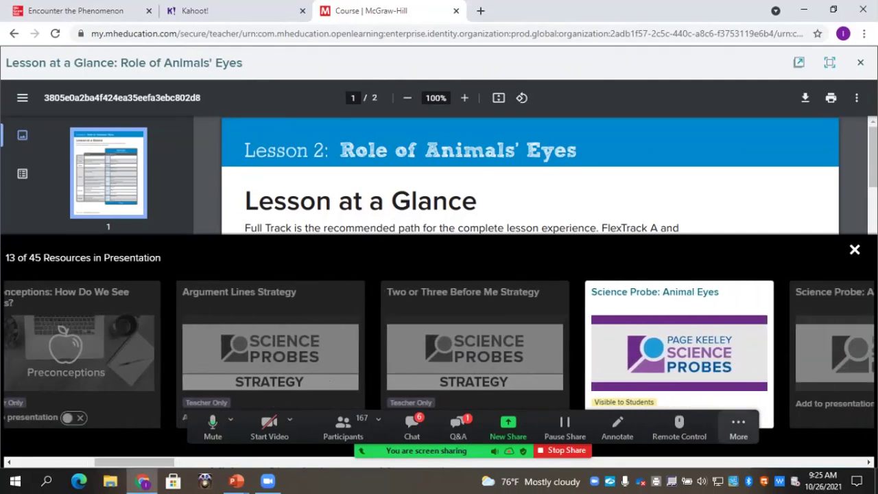
{"action": "left_click", "coordinate": [738, 425]}
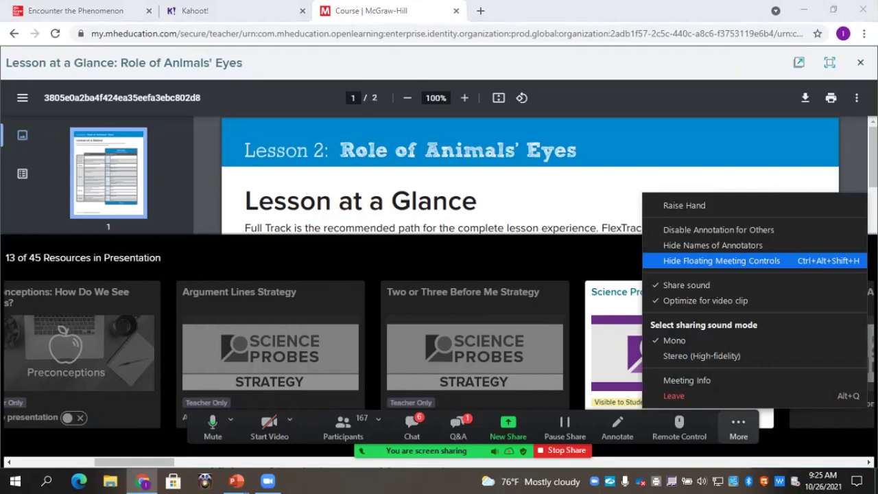
{"action": "left_click", "coordinate": [720, 260]}
{"action": "left_click_drag", "start_coordinate": [134, 462], "coordinate": [132, 462]}
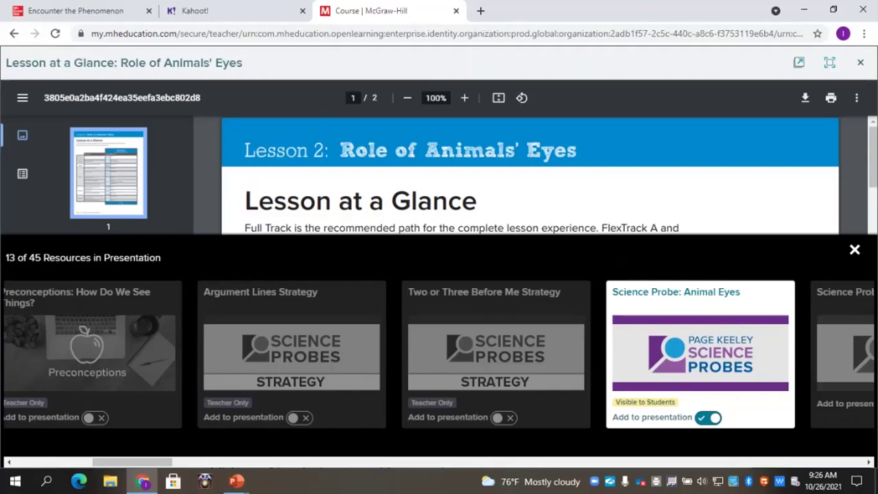
{"action": "left_click", "coordinate": [299, 418]}
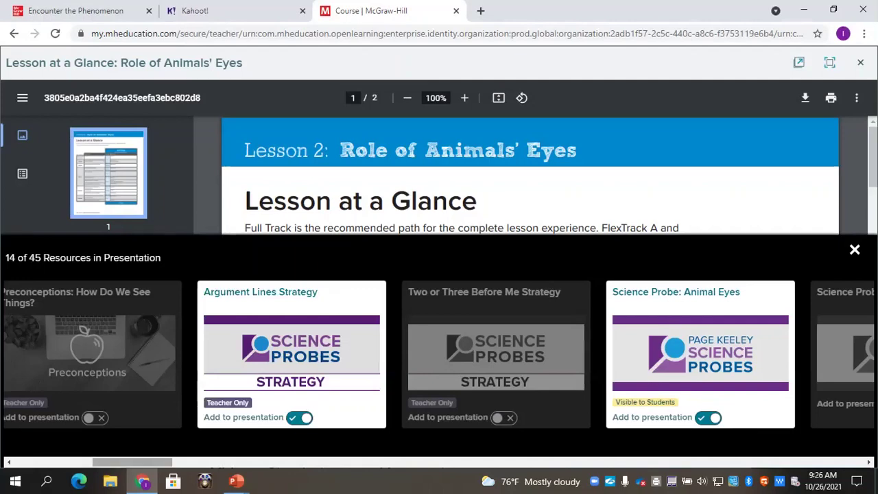
Step: Add Lesson Vocabulary: Role of Animals' Eyes to the presentation
{"action": "scroll", "coordinate": [439, 355], "scroll_direction": "left", "scroll_amount": 10}
{"action": "scroll", "coordinate": [439, 354], "scroll_direction": "left", "scroll_amount": 4}
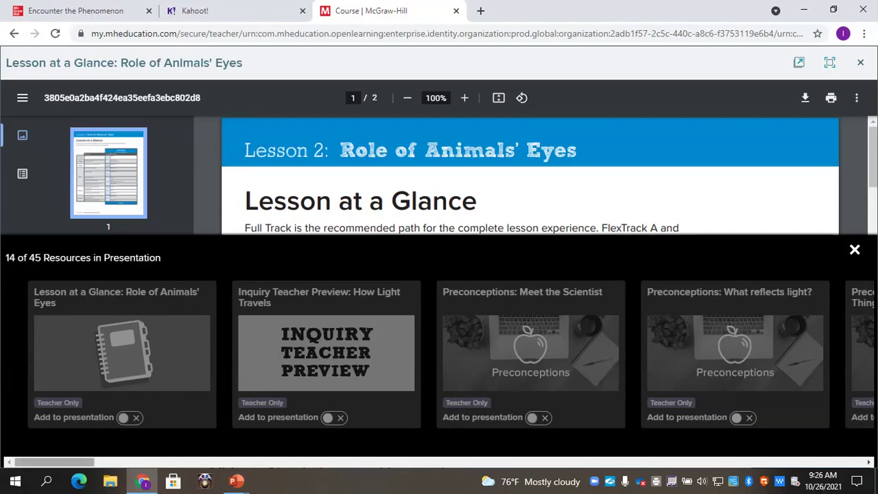
{"action": "scroll", "coordinate": [439, 355], "scroll_direction": "right", "scroll_amount": 15}
{"action": "scroll", "coordinate": [439, 354], "scroll_direction": "right", "scroll_amount": 7}
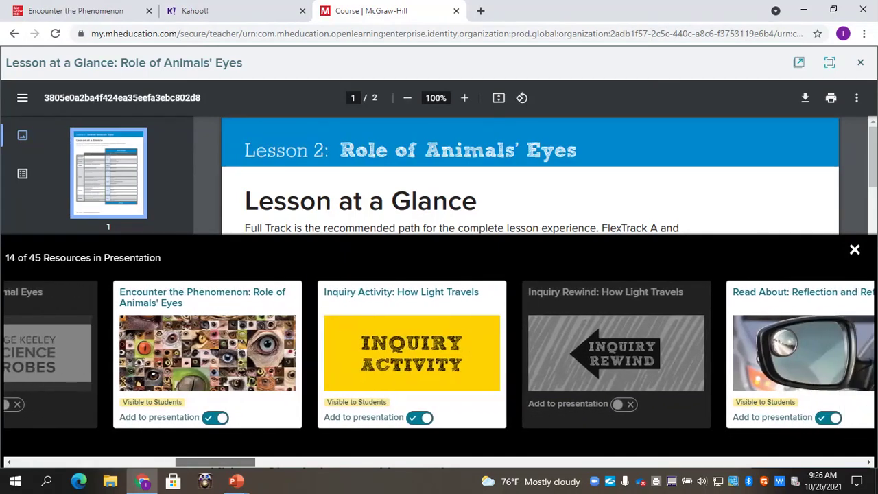
{"action": "scroll", "coordinate": [439, 355], "scroll_direction": "right", "scroll_amount": 5}
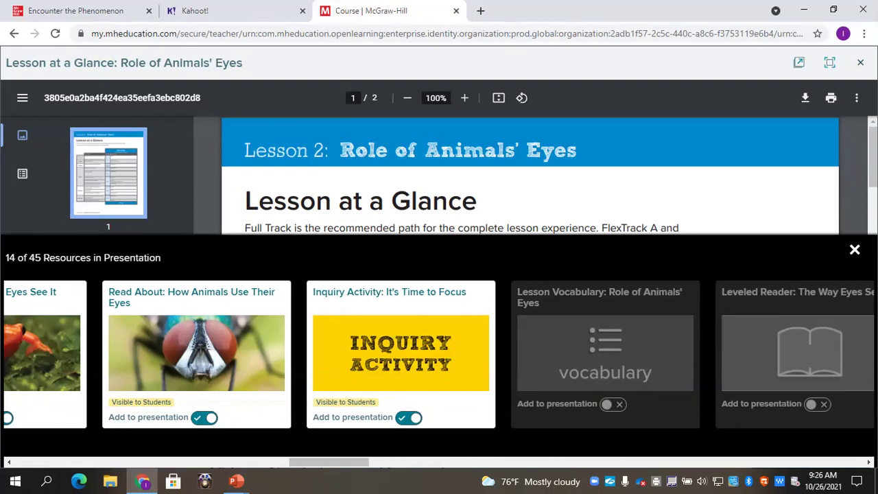
{"action": "left_click", "coordinate": [612, 405]}
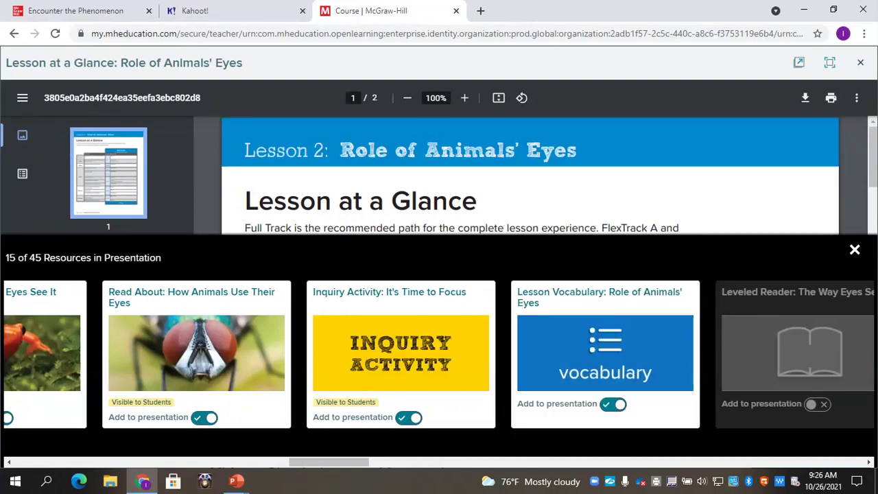
Step: Move the Lesson Vocabulary resource forward to sit directly before Preconceptions: What reflects light?
{"action": "left_click_drag", "start_coordinate": [504, 353], "coordinate": [16, 353]}
{"action": "scroll", "coordinate": [439, 353], "scroll_direction": "left", "scroll_amount": 8}
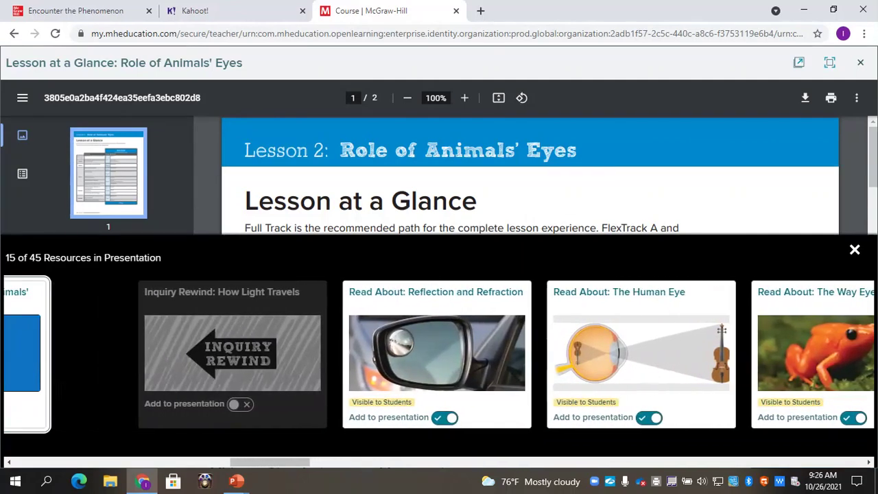
{"action": "scroll", "coordinate": [439, 353], "scroll_direction": "left", "scroll_amount": 8}
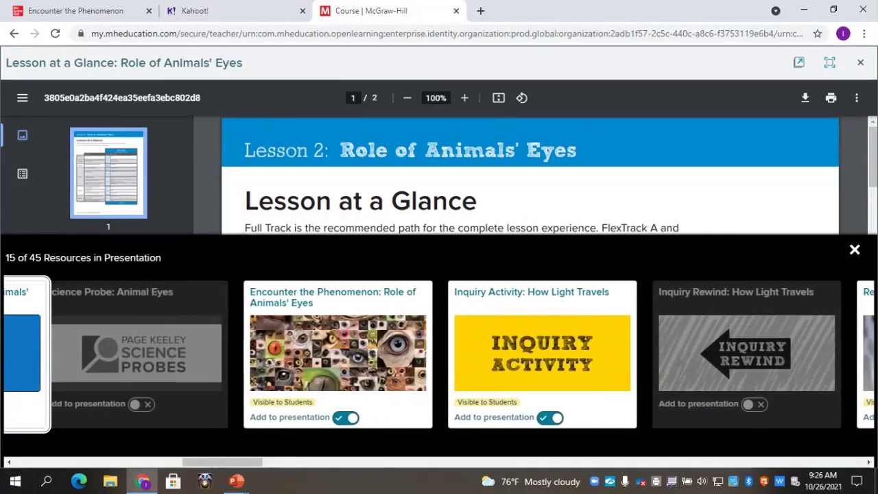
{"action": "scroll", "coordinate": [439, 353], "scroll_direction": "left", "scroll_amount": 8}
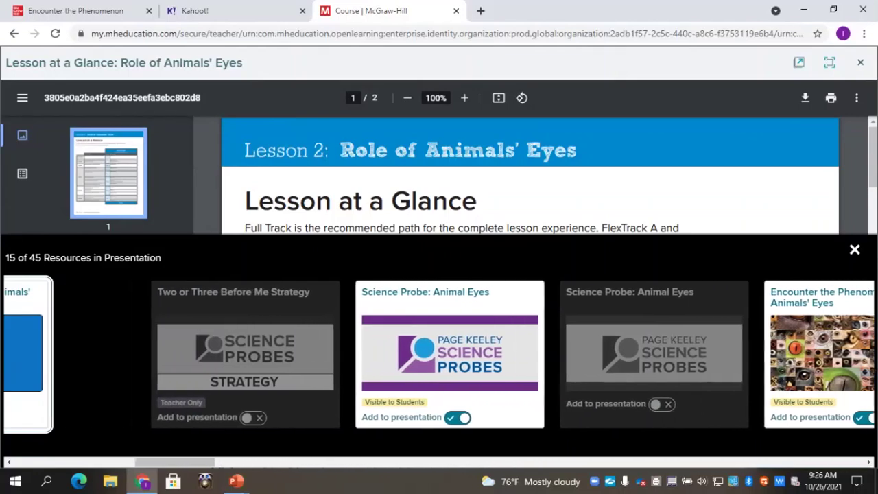
{"action": "scroll", "coordinate": [439, 353], "scroll_direction": "left", "scroll_amount": 8}
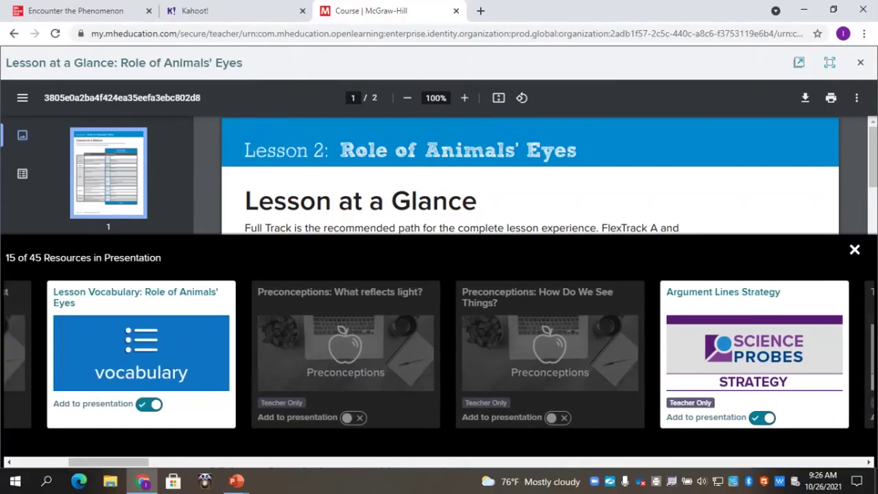
Step: Move Encounter the Phenomenon: Role of Animals' Eyes to the very start of the presentation
{"action": "scroll", "coordinate": [439, 354], "scroll_direction": "right", "scroll_amount": 8}
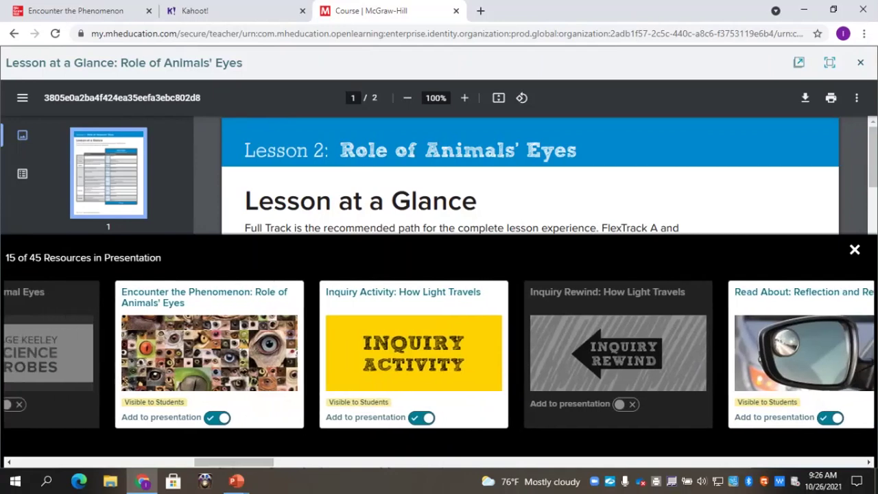
{"action": "scroll", "coordinate": [439, 353], "scroll_direction": "left", "scroll_amount": 8}
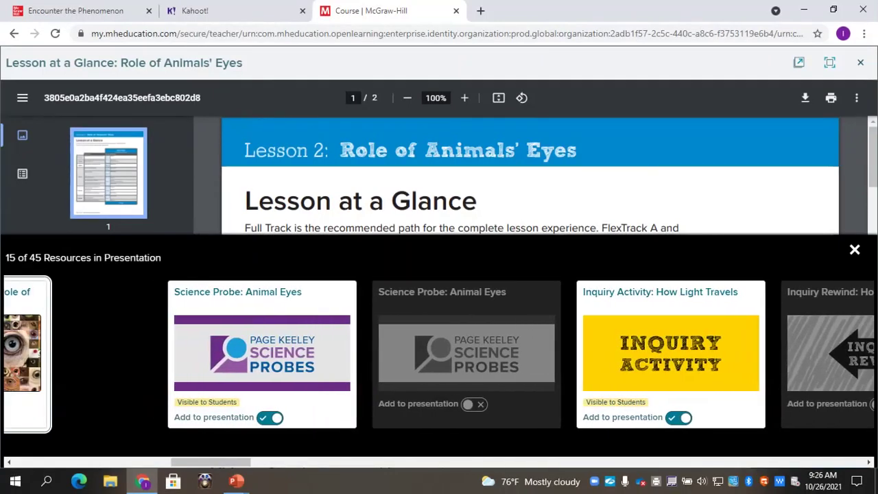
{"action": "scroll", "coordinate": [439, 354], "scroll_direction": "left", "scroll_amount": 8}
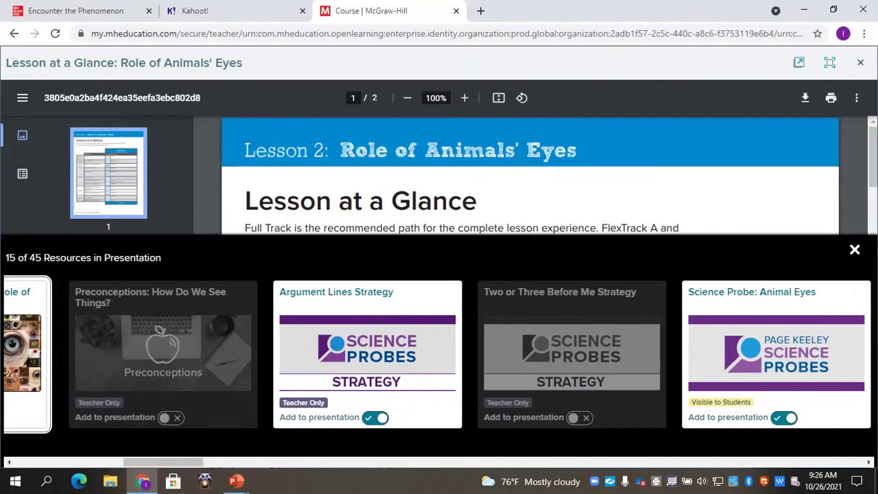
{"action": "scroll", "coordinate": [438, 353], "scroll_direction": "left", "scroll_amount": 8}
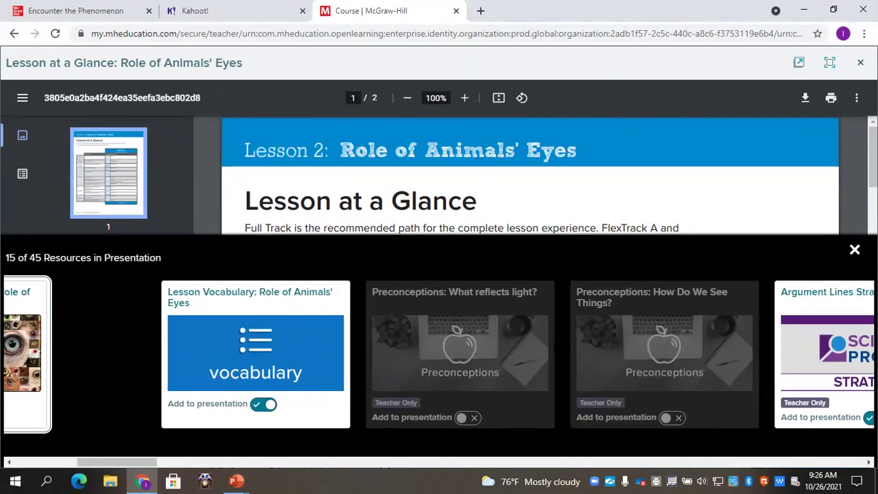
{"action": "scroll", "coordinate": [439, 354], "scroll_direction": "left", "scroll_amount": 8}
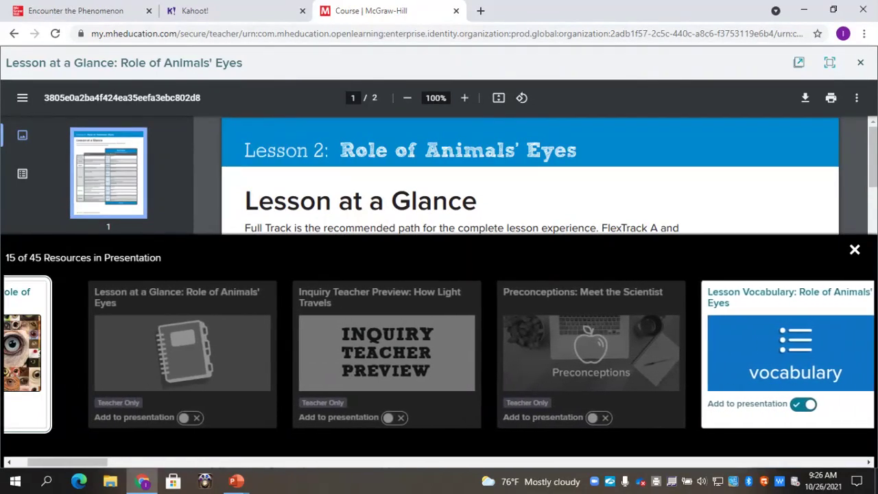
{"action": "left_click_drag", "start_coordinate": [27, 353], "coordinate": [172, 353]}
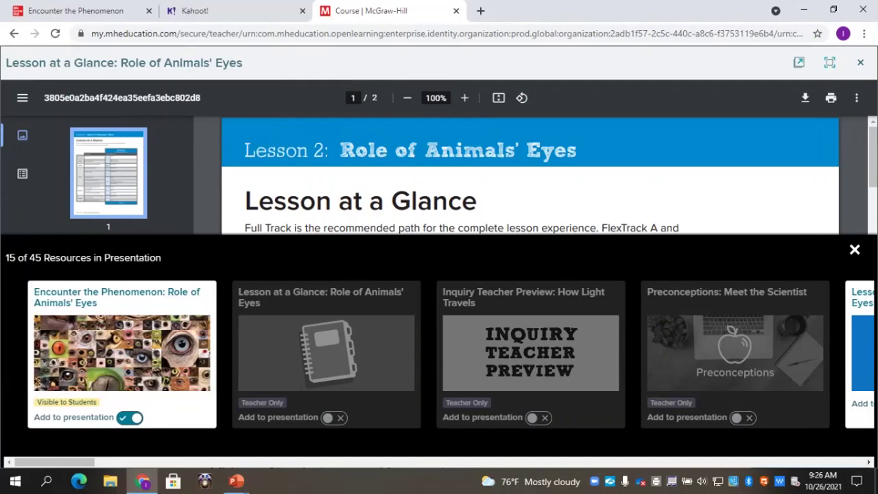
Step: Close the presentation editor and launch the Lesson 2 presentation
{"action": "left_click", "coordinate": [855, 250]}
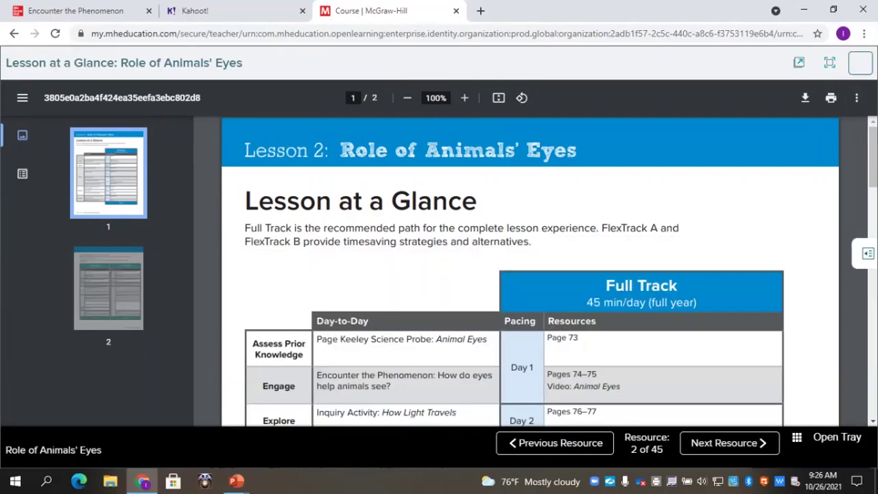
{"action": "left_click", "coordinate": [860, 62]}
{"action": "left_click_drag", "start_coordinate": [873, 175], "coordinate": [872, 122]}
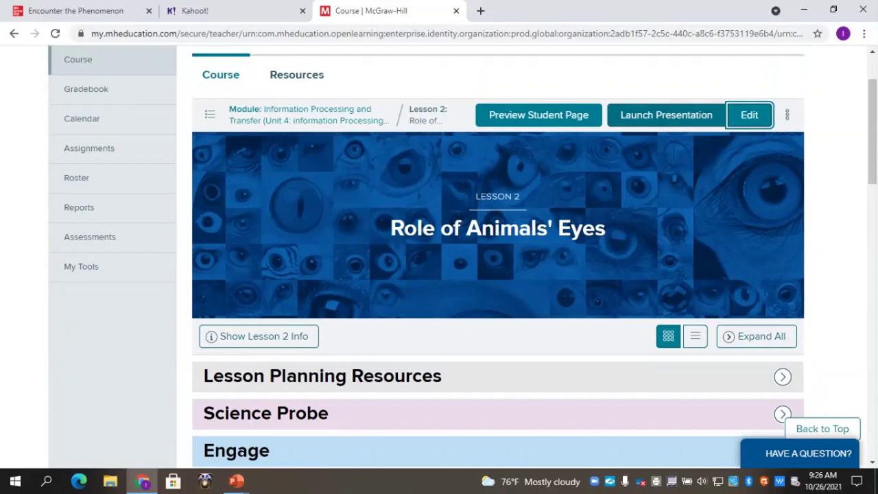
{"action": "left_click", "coordinate": [666, 114]}
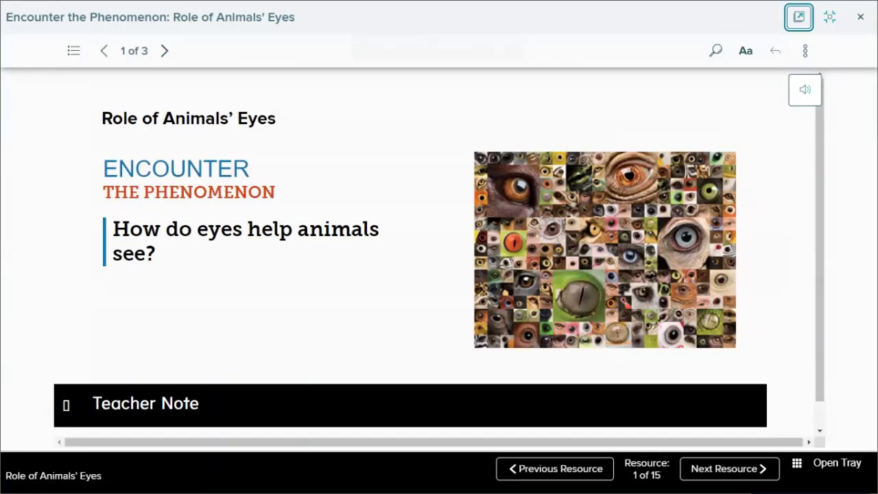
Step: Page through Encounter the Phenomenon to Talk About It and continue to the Lesson Vocabulary resource
{"action": "left_click", "coordinate": [165, 50]}
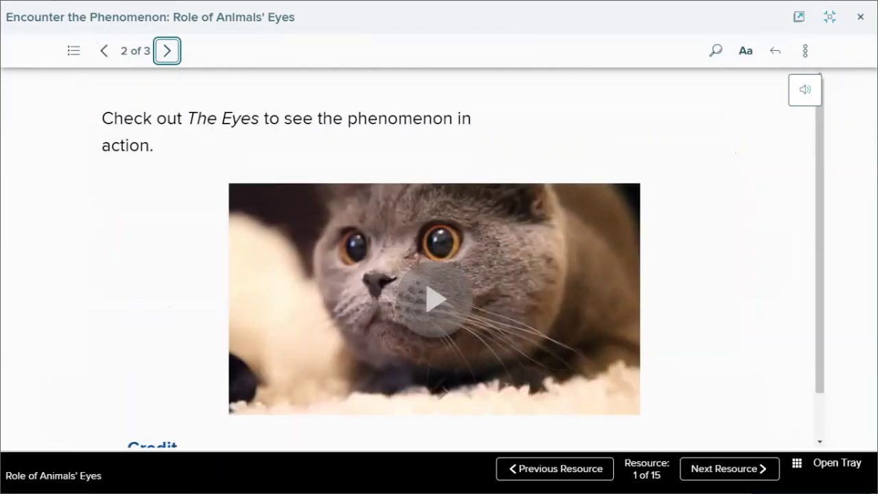
{"action": "key", "text": "Return"}
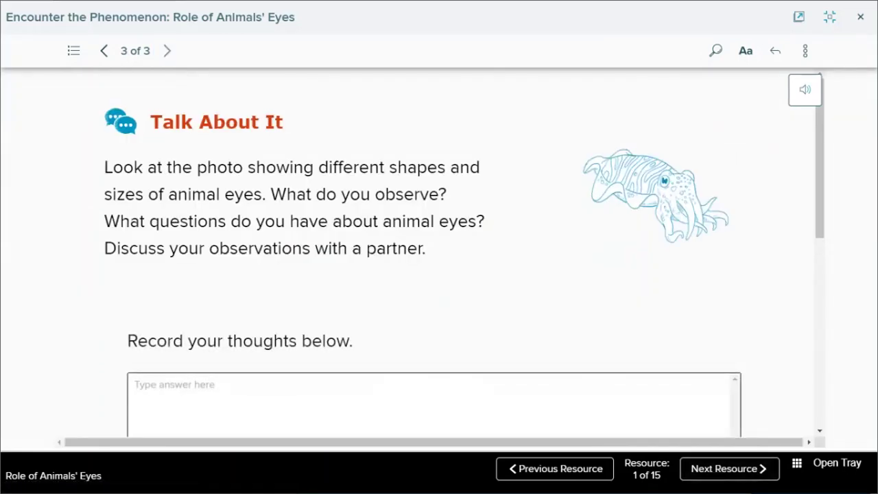
{"action": "left_click", "coordinate": [729, 468]}
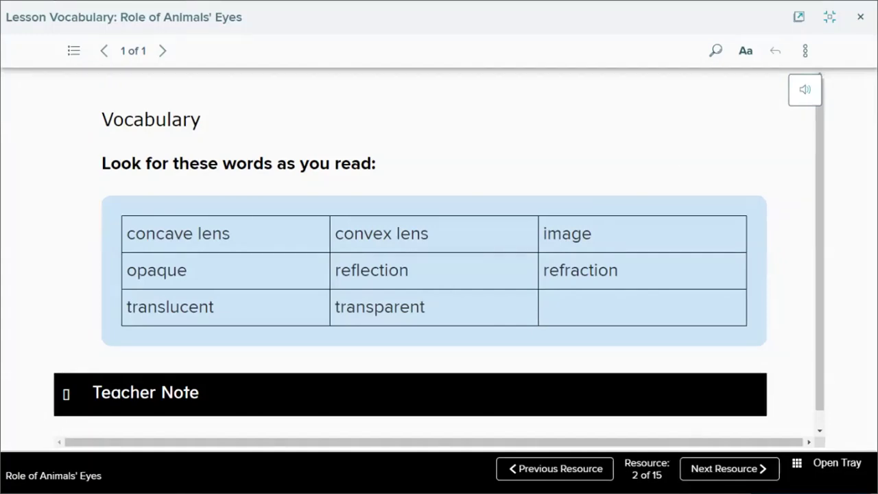
Step: Look through the Teacher Note below the lesson vocabulary table and return to the word list
{"action": "scroll", "coordinate": [439, 253], "scroll_direction": "down", "scroll_amount": 3}
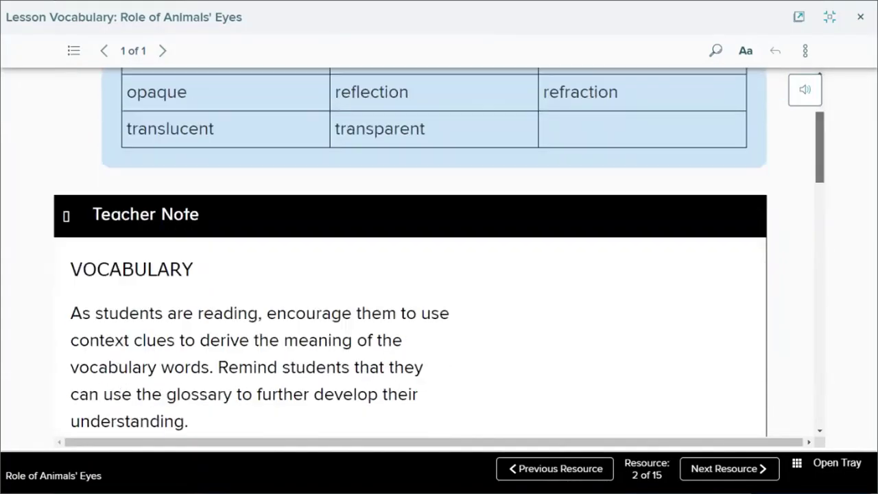
{"action": "left_click_drag", "start_coordinate": [819, 147], "coordinate": [819, 173]}
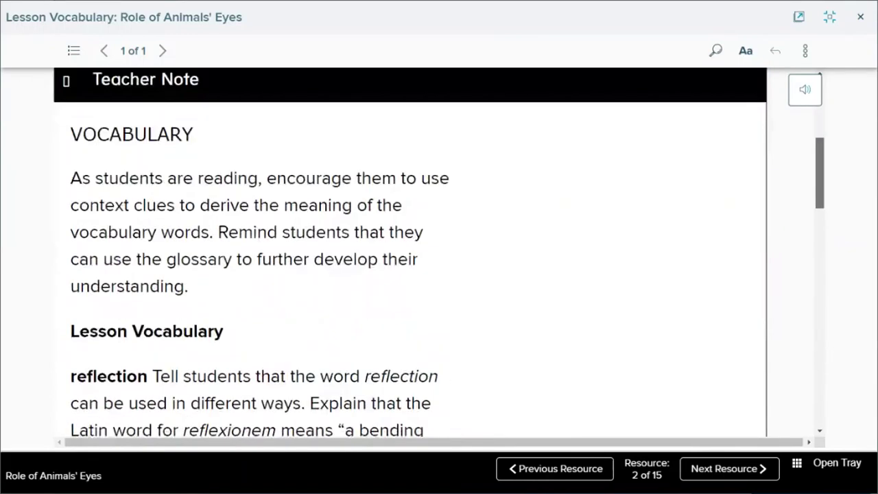
{"action": "scroll", "coordinate": [439, 253], "scroll_direction": "down", "scroll_amount": 5}
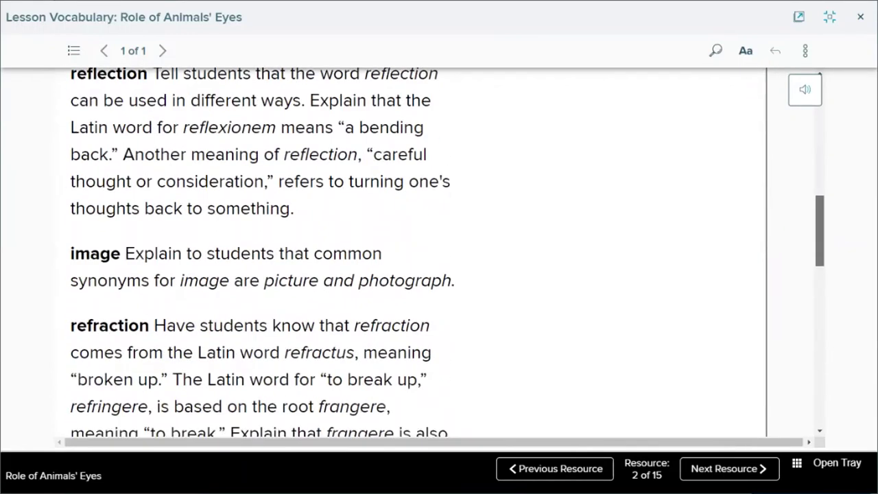
{"action": "scroll", "coordinate": [439, 254], "scroll_direction": "up", "scroll_amount": 10}
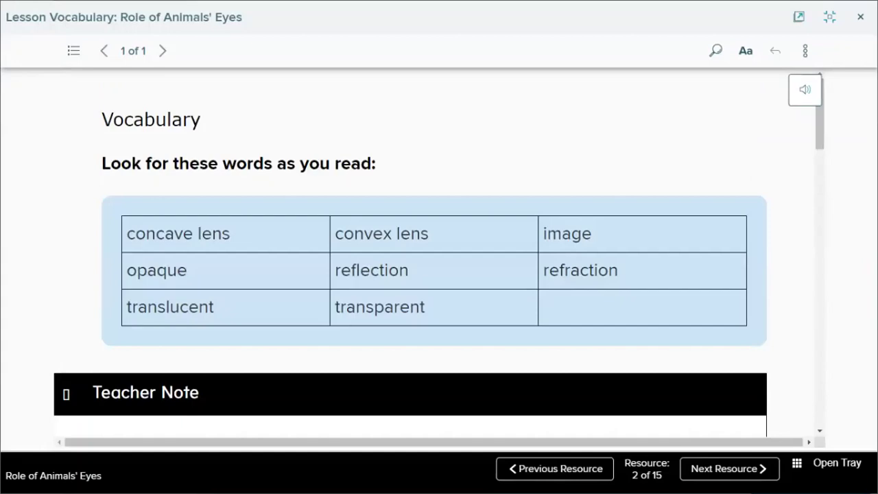
Step: Go back to Encounter the Phenomenon to review its Teacher Note, and advance again to the Lesson Vocabulary resource
{"action": "left_click", "coordinate": [555, 469]}
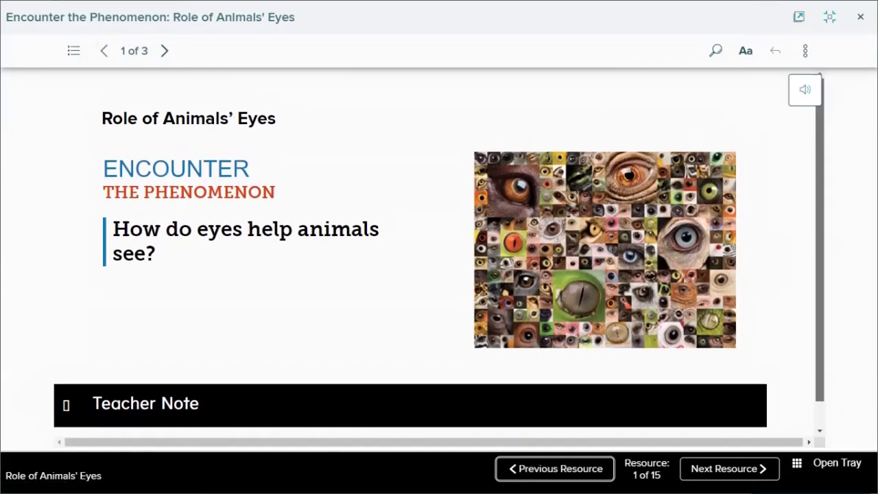
{"action": "left_click_drag", "start_coordinate": [820, 240], "coordinate": [820, 266]}
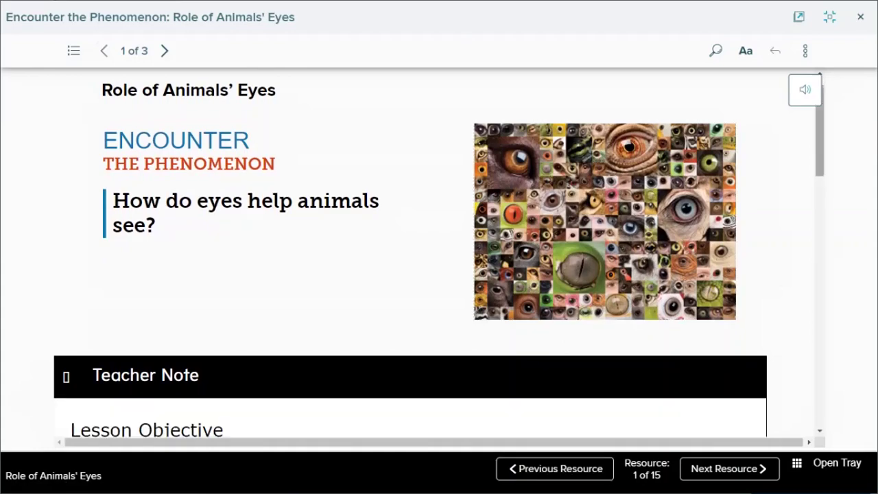
{"action": "scroll", "coordinate": [439, 264], "scroll_direction": "down", "scroll_amount": 2}
{"action": "scroll", "coordinate": [439, 264], "scroll_direction": "down", "scroll_amount": 10}
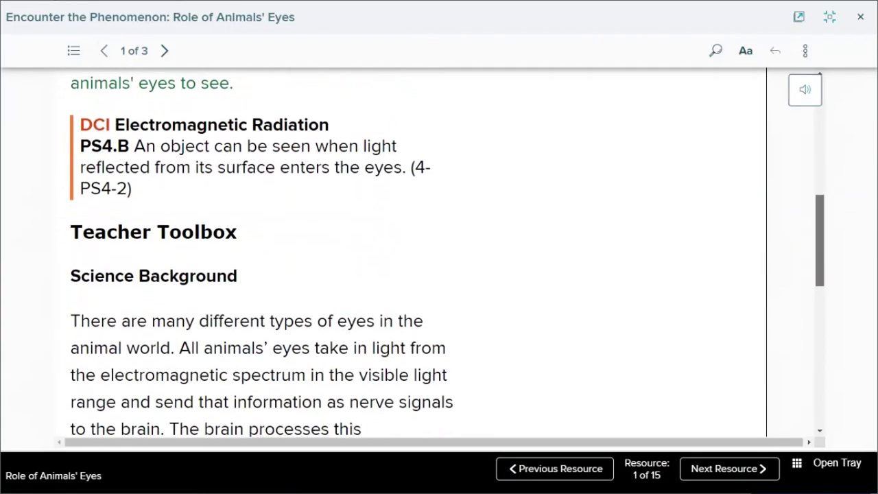
{"action": "scroll", "coordinate": [439, 264], "scroll_direction": "down", "scroll_amount": 2}
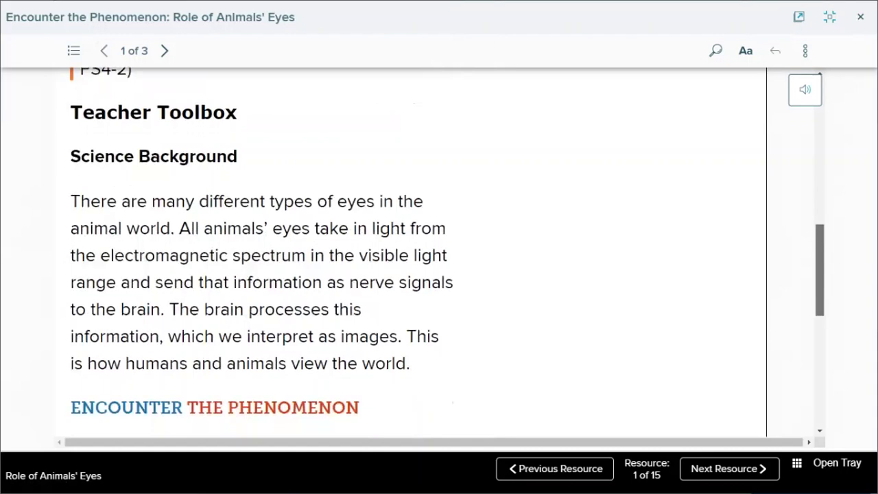
{"action": "scroll", "coordinate": [439, 264], "scroll_direction": "down", "scroll_amount": 3}
{"action": "scroll", "coordinate": [439, 264], "scroll_direction": "up", "scroll_amount": 7}
{"action": "scroll", "coordinate": [439, 264], "scroll_direction": "up", "scroll_amount": 4}
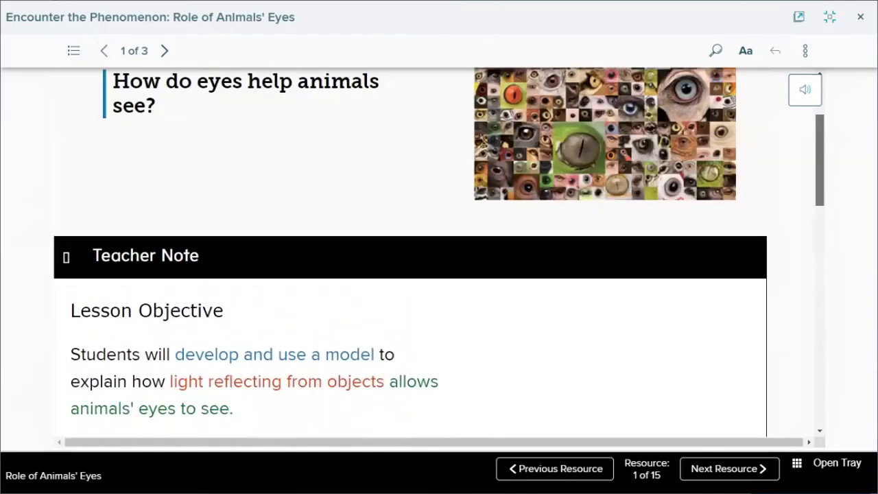
{"action": "left_click_drag", "start_coordinate": [820, 131], "coordinate": [819, 122]}
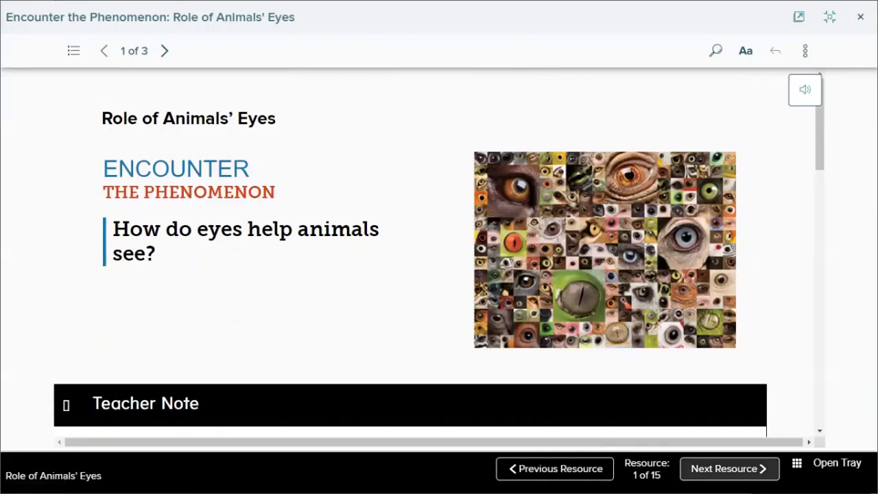
{"action": "left_click", "coordinate": [729, 469]}
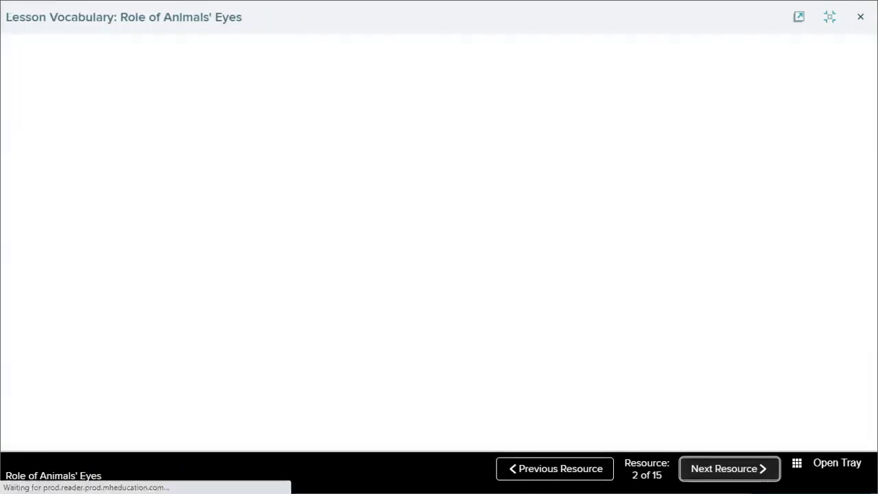
Step: Advance to the Argument Lines Strategy resource, play and pause its video, and continue to the Animal Eyes Science Probe
{"action": "key", "text": "Return"}
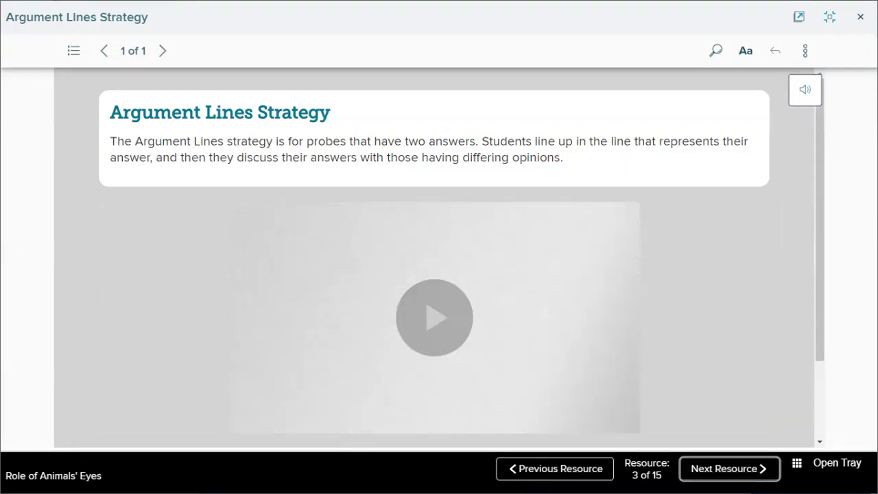
{"action": "left_click", "coordinate": [434, 318]}
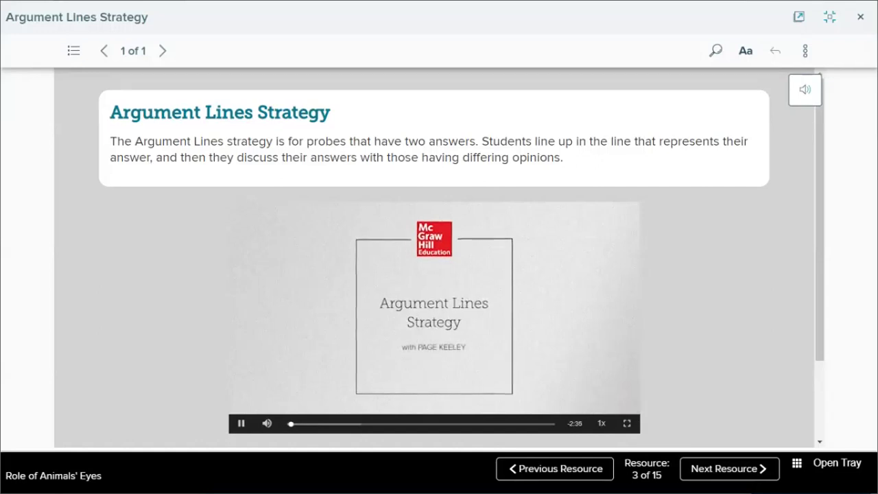
{"action": "left_click", "coordinate": [241, 423]}
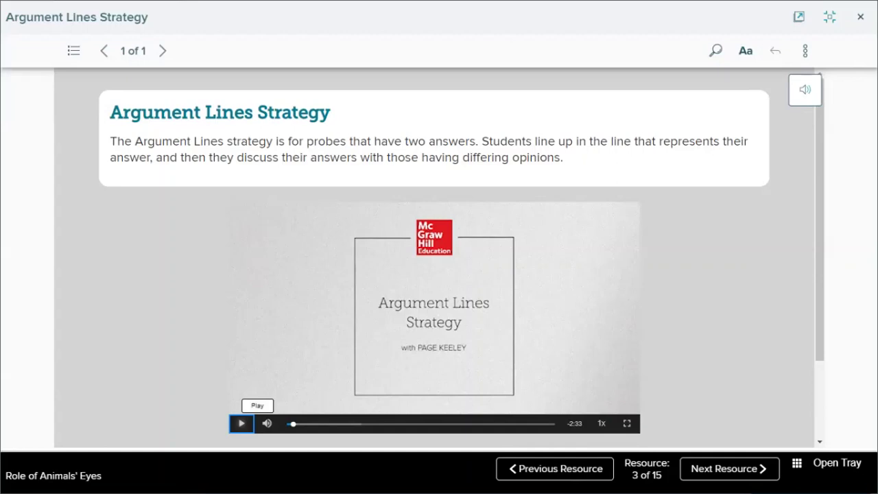
{"action": "left_click", "coordinate": [729, 469]}
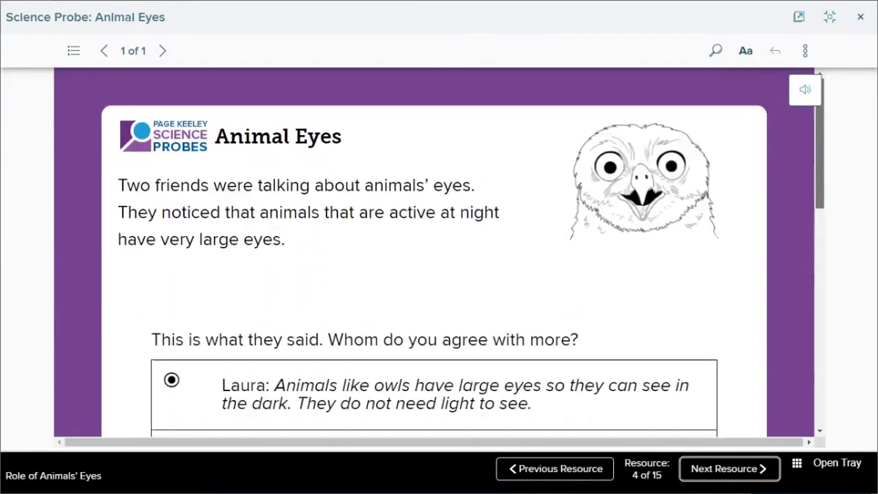
Step: Exit the presentation and look inside the Engage and Explore sections of Lesson 2, collapsing each again
{"action": "left_click", "coordinate": [439, 43]}
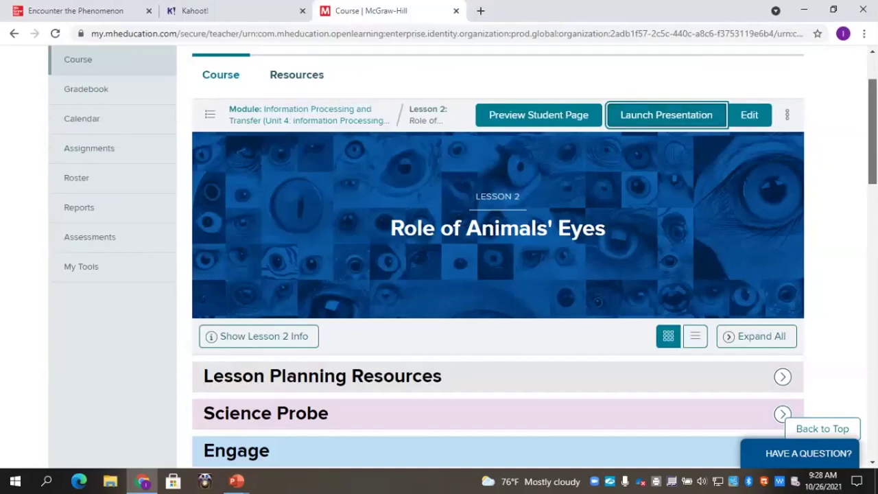
{"action": "scroll", "coordinate": [498, 275], "scroll_direction": "down", "scroll_amount": 3}
{"action": "left_click", "coordinate": [498, 191]}
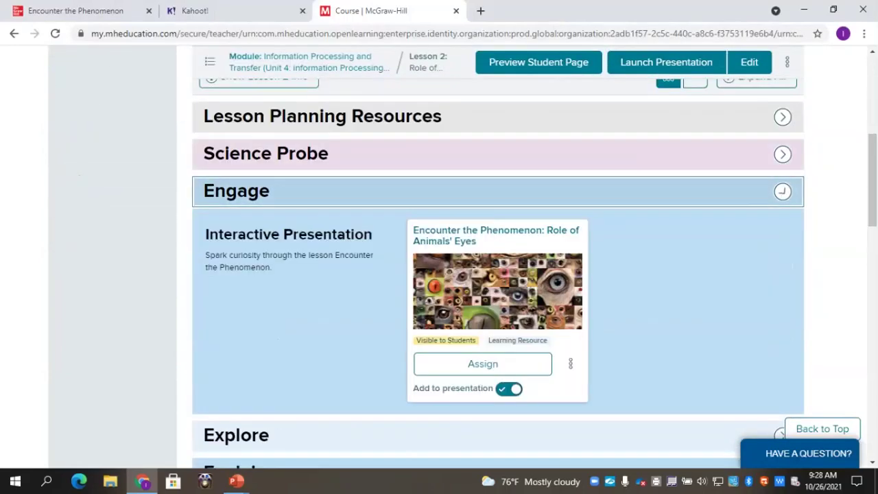
{"action": "left_click", "coordinate": [498, 191]}
{"action": "left_click", "coordinate": [498, 228]}
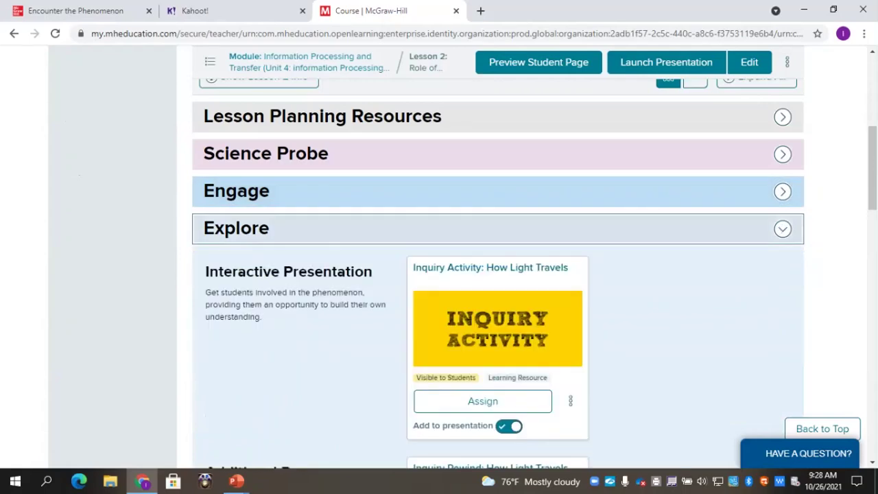
{"action": "left_click", "coordinate": [498, 229]}
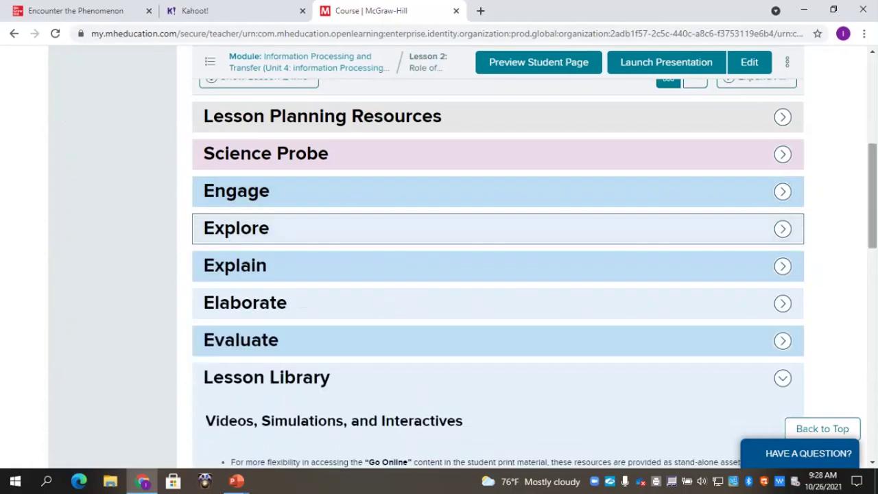
Step: Open the Lesson 2 presentation for editing, browse the resources in its tray, and close the editor
{"action": "left_click_drag", "start_coordinate": [873, 198], "coordinate": [872, 122]}
{"action": "left_click", "coordinate": [749, 161]}
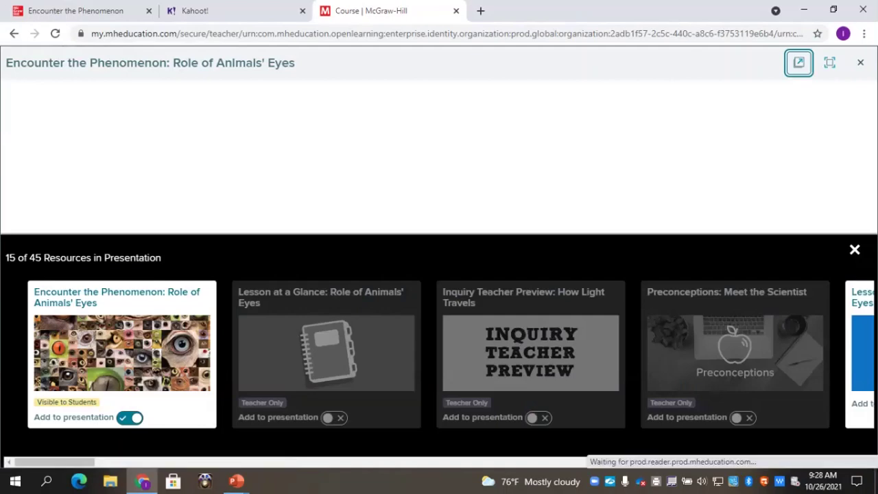
{"action": "left_click_drag", "start_coordinate": [55, 462], "coordinate": [305, 462]}
{"action": "scroll", "coordinate": [439, 354], "scroll_direction": "right", "scroll_amount": 10}
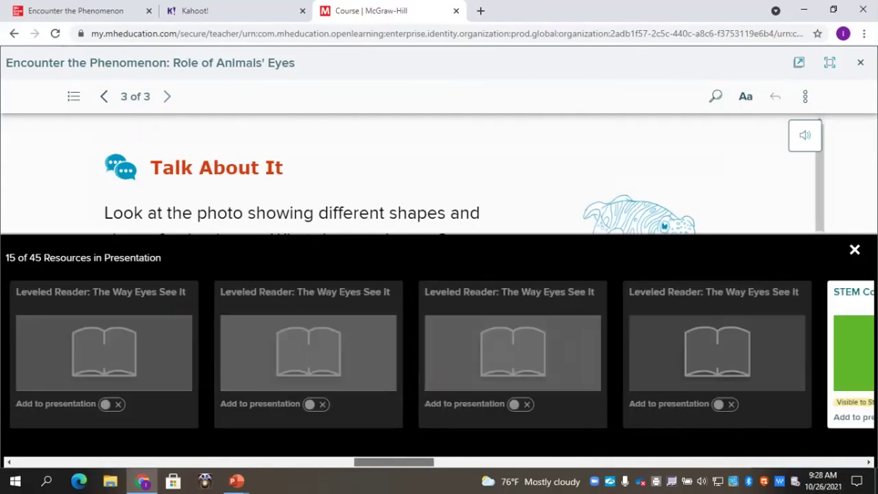
{"action": "scroll", "coordinate": [439, 355], "scroll_direction": "right", "scroll_amount": 5}
{"action": "scroll", "coordinate": [439, 354], "scroll_direction": "left", "scroll_amount": 15}
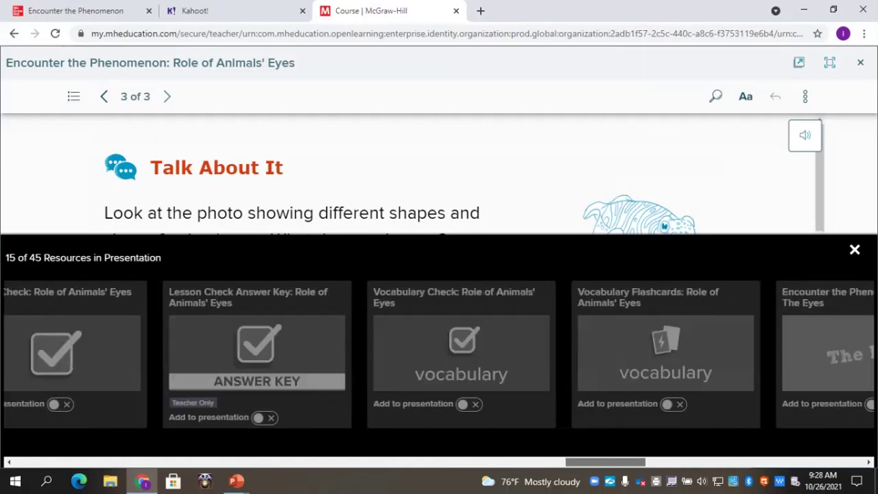
{"action": "left_click", "coordinate": [860, 62]}
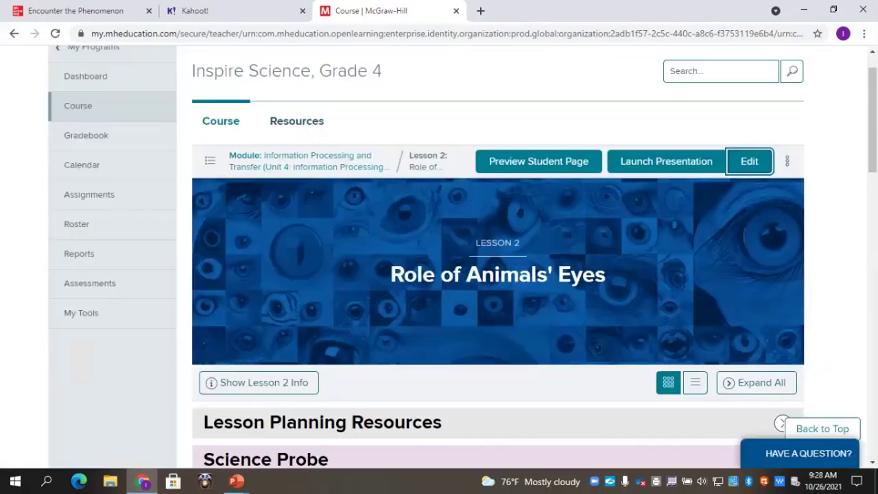
Step: Switch to the INTL Training k8 slide show in PowerPoint and advance past the cat video slide
{"action": "key", "text": "alt+Tab"}
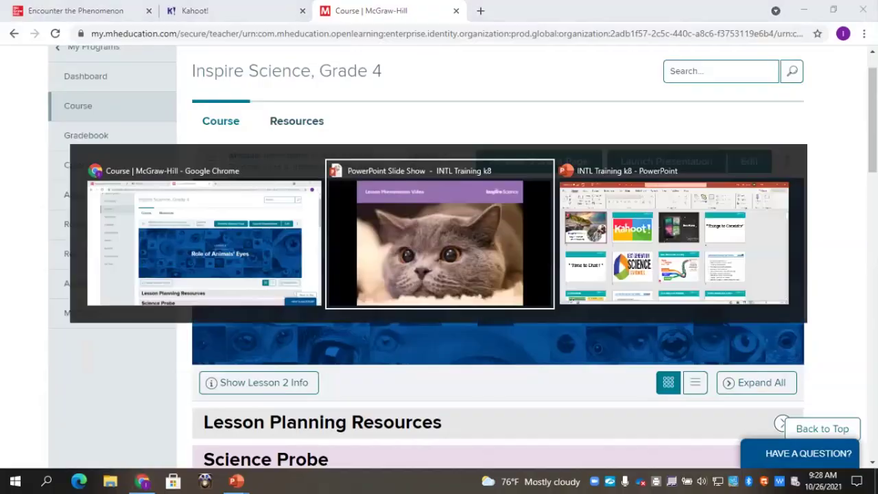
{"action": "key", "text": "Right"}
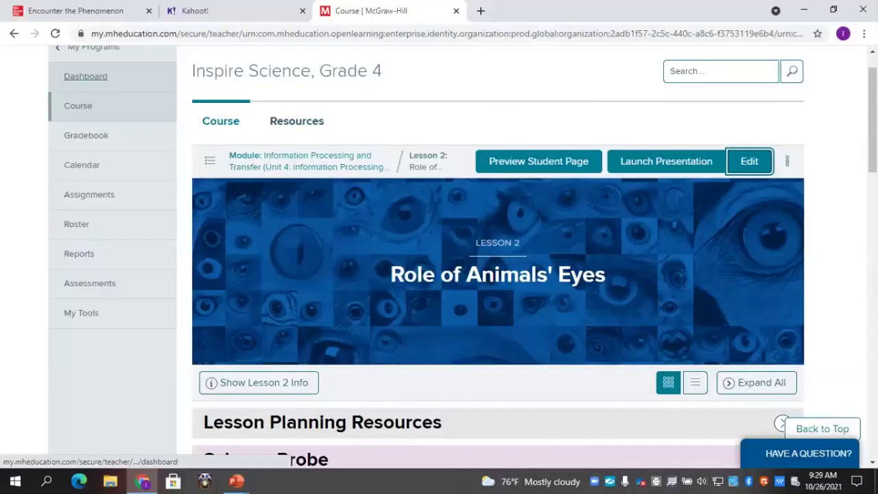
Step: Return to the McGraw-Hill course in the browser and look over the dashboard's calendar and additional resources
{"action": "left_click", "coordinate": [86, 76]}
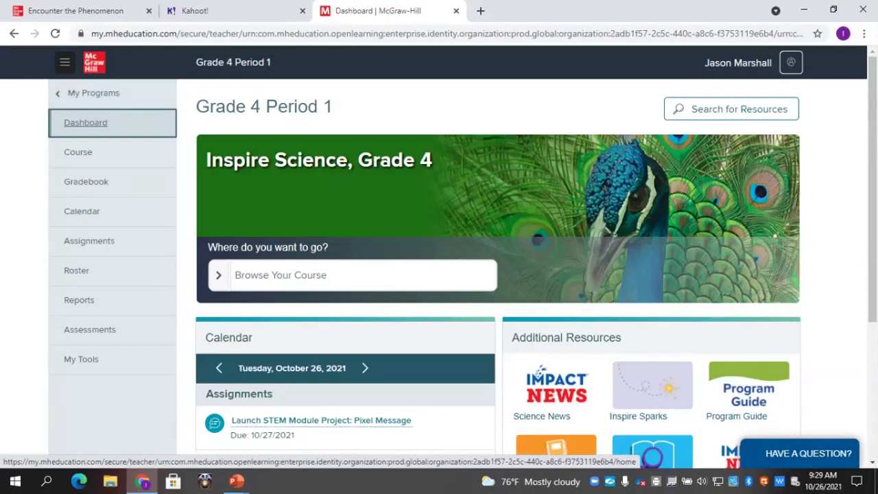
{"action": "scroll", "coordinate": [439, 257], "scroll_direction": "down", "scroll_amount": 3}
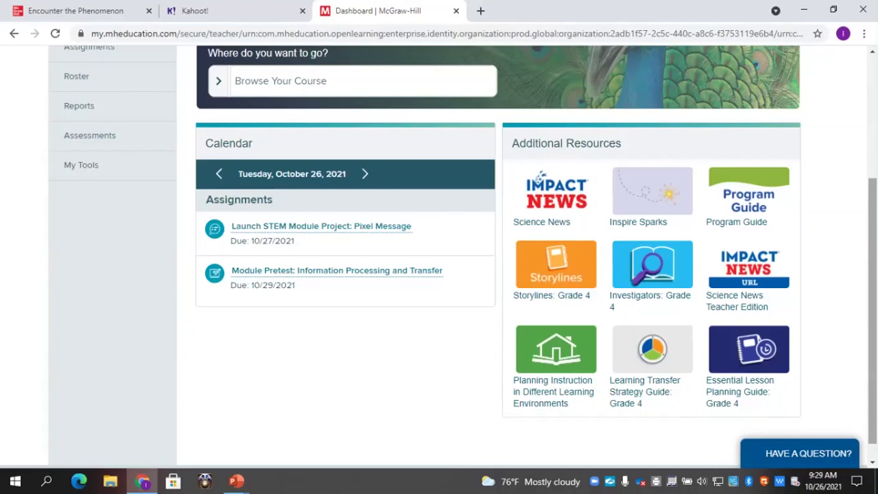
{"action": "left_click_drag", "start_coordinate": [872, 310], "coordinate": [872, 308]}
{"action": "scroll", "coordinate": [438, 257], "scroll_direction": "up", "scroll_amount": 3}
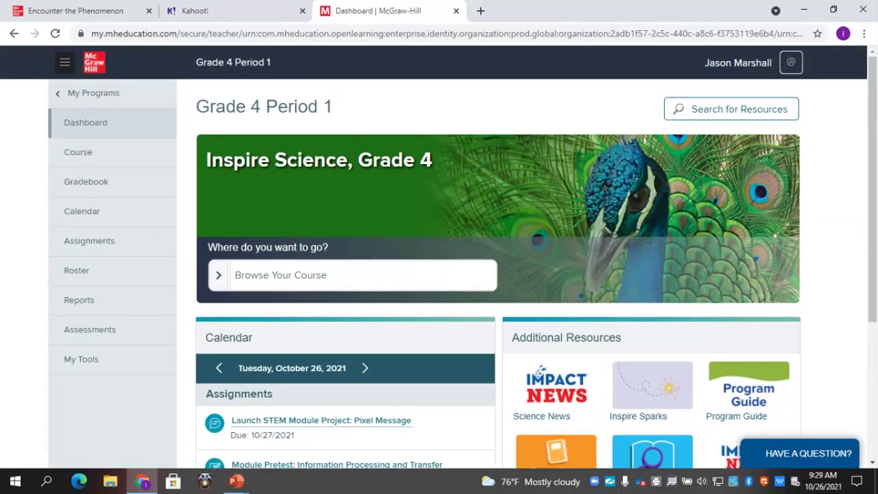
Step: Go back to Lesson 2 in the course and start assigning Encounter the Phenomenon from the Engage section
{"action": "key", "text": "Return"}
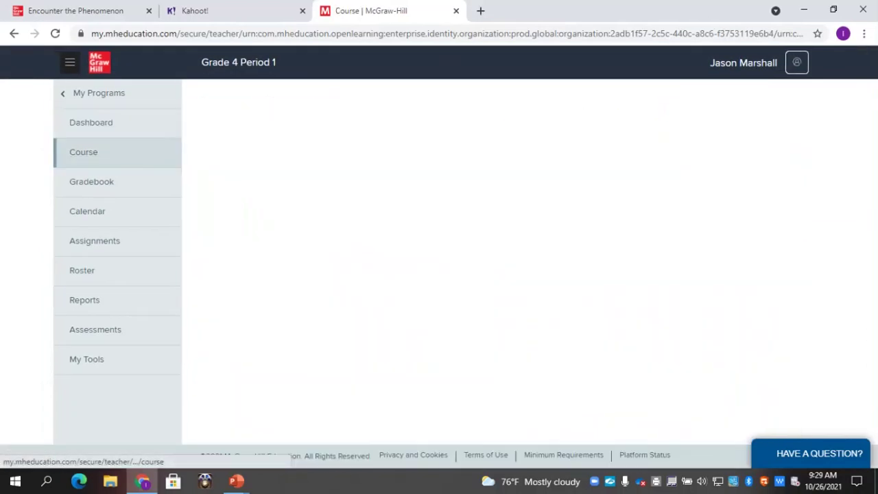
{"action": "scroll", "coordinate": [470, 258], "scroll_direction": "down", "scroll_amount": 4}
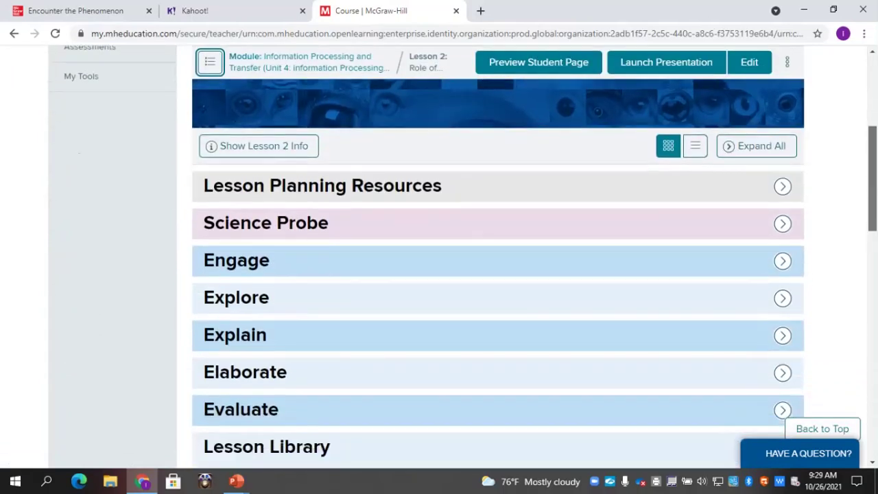
{"action": "left_click_drag", "start_coordinate": [873, 178], "coordinate": [872, 191]}
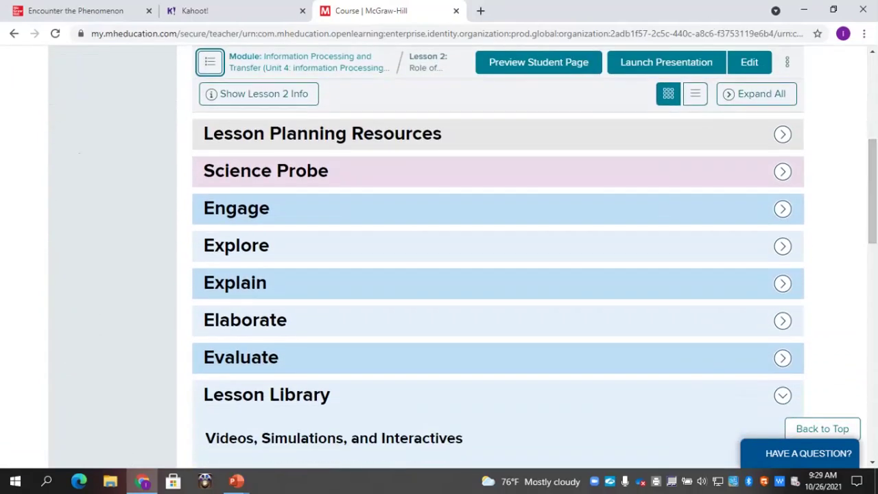
{"action": "left_click", "coordinate": [498, 208]}
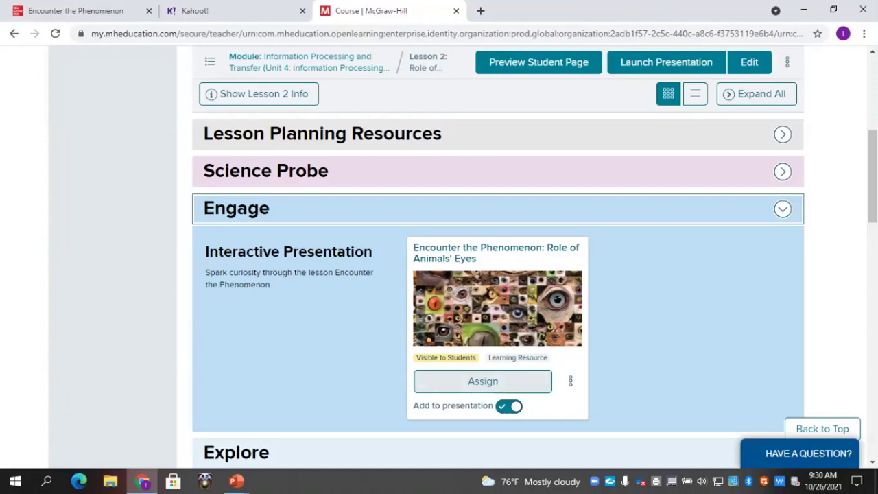
{"action": "left_click", "coordinate": [483, 381]}
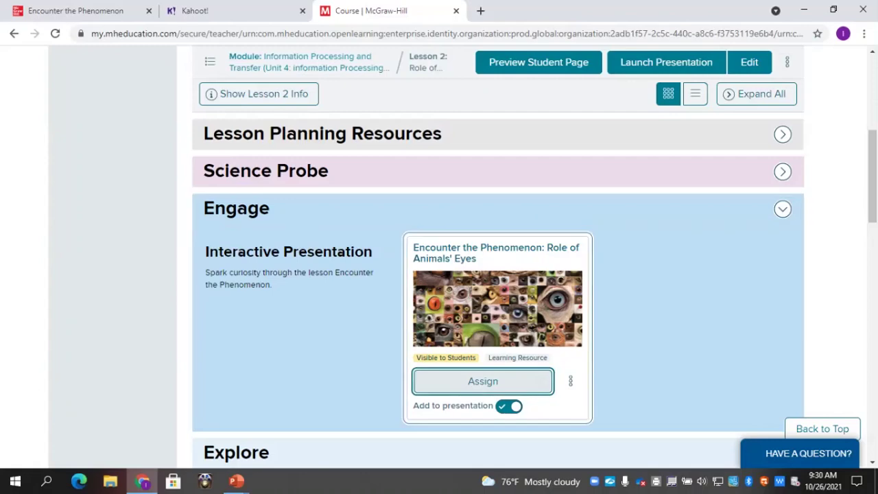
Step: Enter the assignment instructions "Watch. Come into class witrh 3 questions you have about this cat and the eyes video."
{"action": "left_click", "coordinate": [320, 273]}
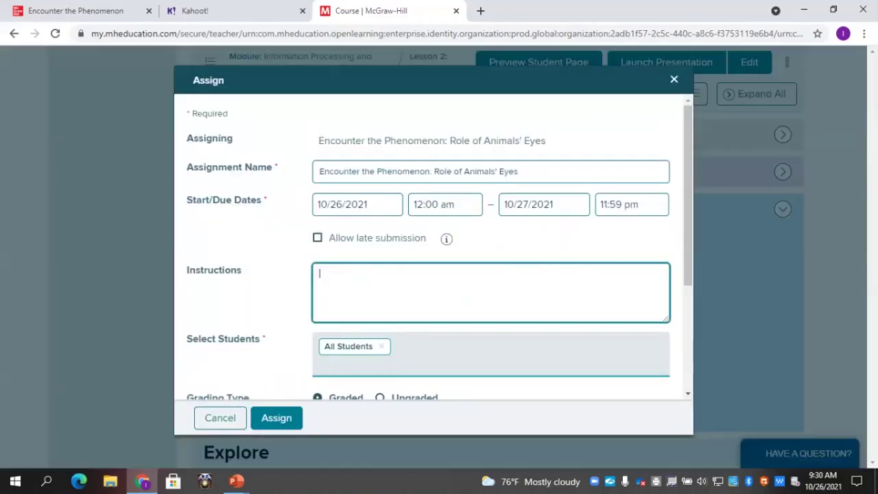
{"action": "type", "text": "Watch.  Come into cl"}
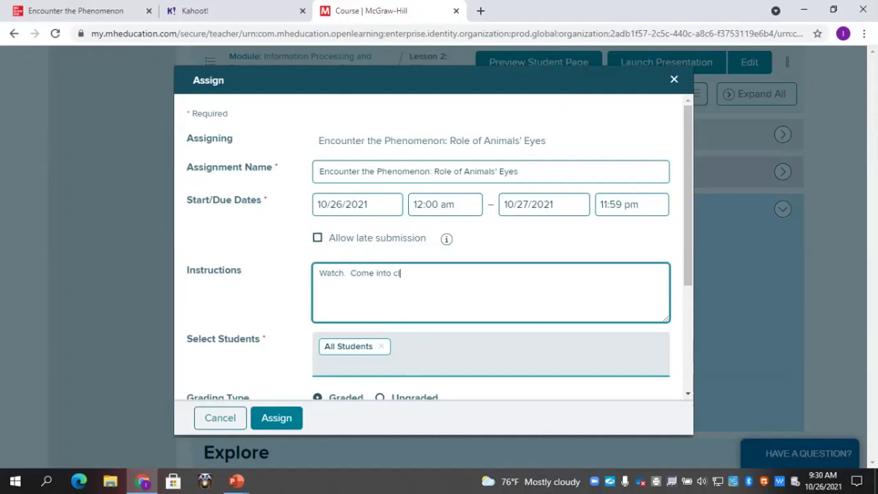
{"action": "type", "text": "ass witrh 3 questions you have abo"}
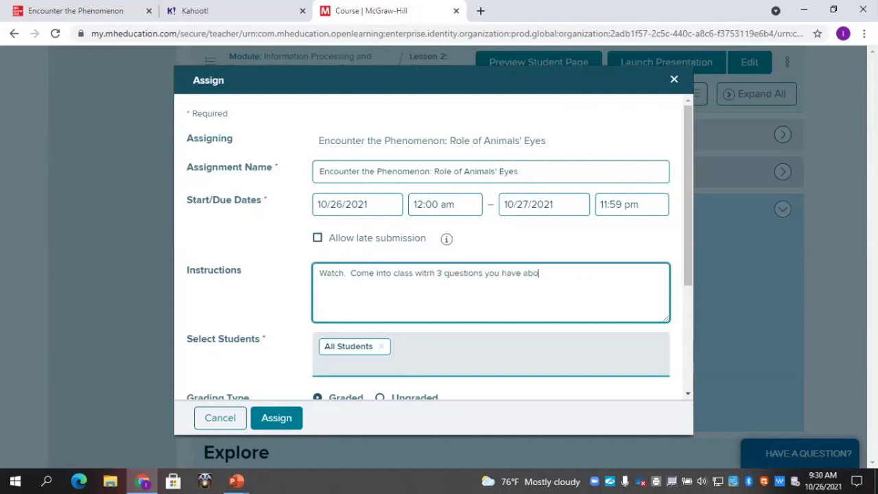
{"action": "type", "text": "ut this "}
{"action": "type", "text": "cat and"}
{"action": "type", "text": " the ey"}
{"action": "key", "text": "BackSpace"}
{"action": "type", "text": "eye"}
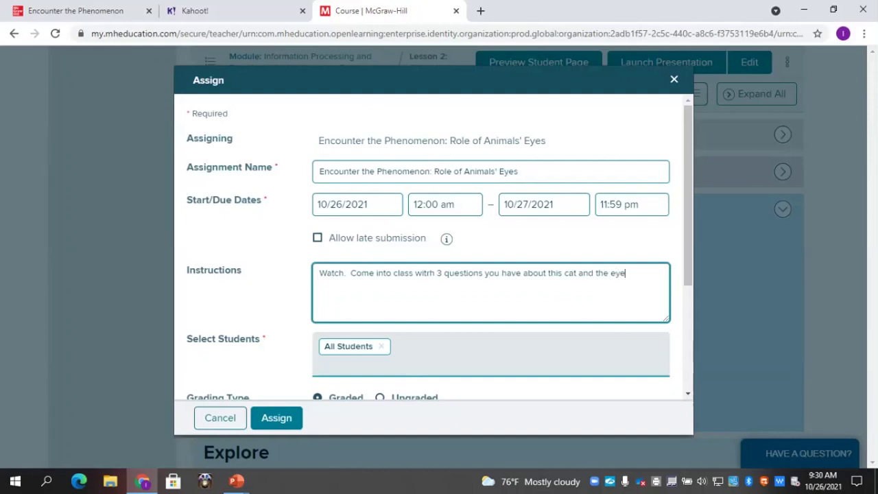
{"action": "type", "text": "s video."}
Step: Add a second line to the assignment instructions reading "BE READY to share at the beginning of classs"
{"action": "key", "text": "Return"}
{"action": "type", "text": "BE READY to sh"}
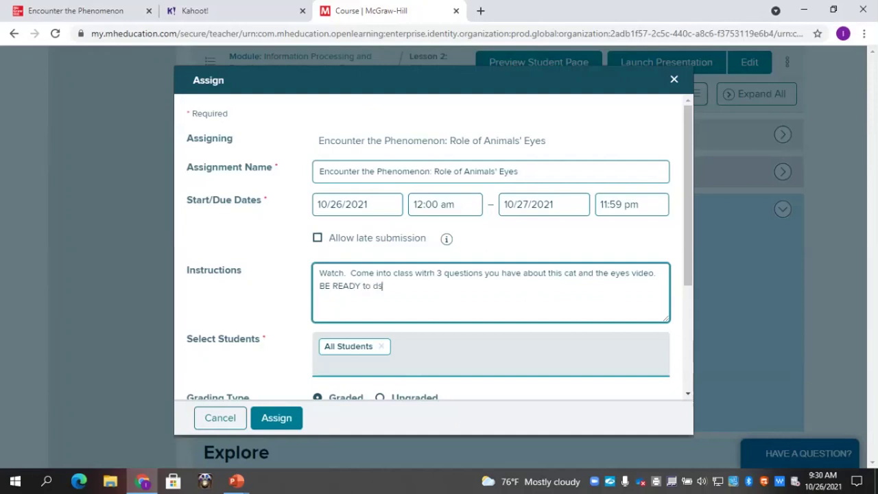
{"action": "key", "text": "BackSpace"}
{"action": "type", "text": "hare at the beginning of c"}
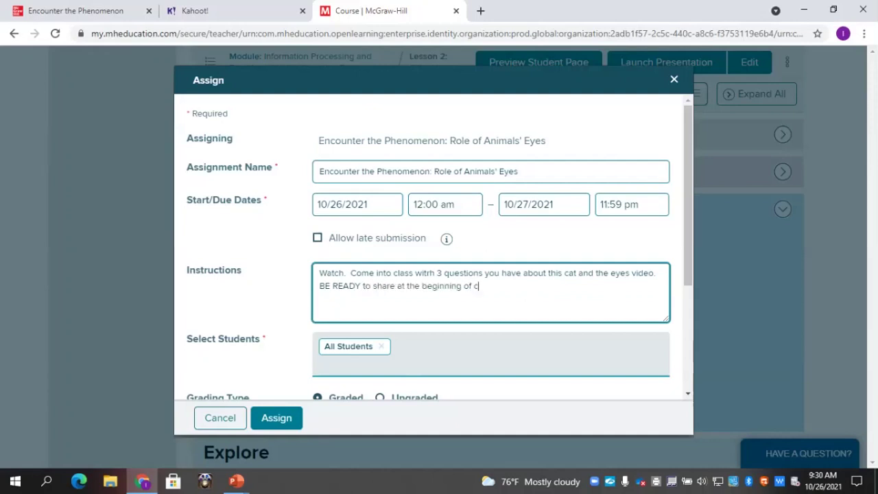
{"action": "type", "text": "lasss"}
Step: Set the points possible to 100, correct the last word of the instructions to "class", and submit the assignment
{"action": "left_click_drag", "start_coordinate": [688, 196], "coordinate": [688, 251]}
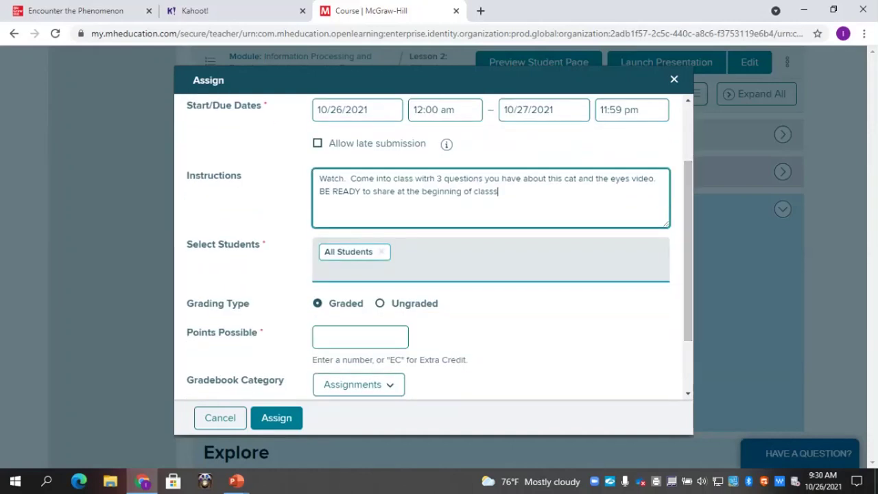
{"action": "left_click", "coordinate": [360, 337]}
{"action": "type", "text": "100"}
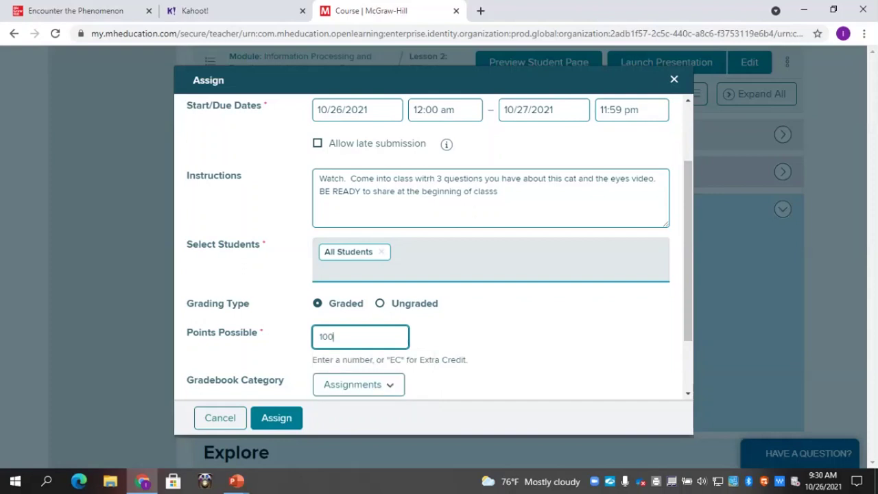
{"action": "left_click", "coordinate": [498, 192]}
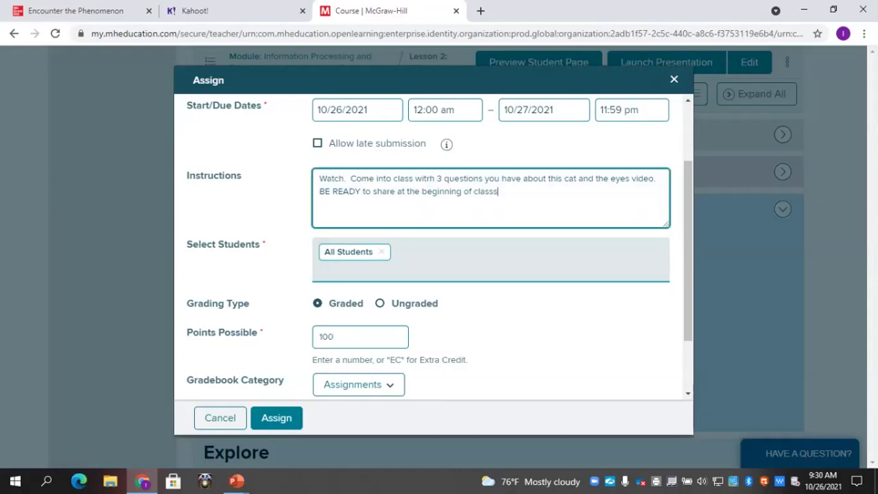
{"action": "key", "text": "BackSpace"}
{"action": "left_click", "coordinate": [277, 417]}
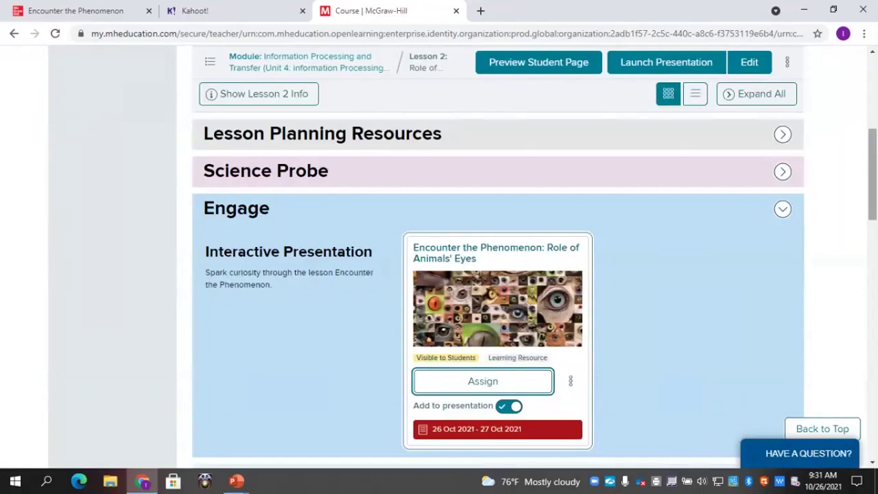
Step: Switch to the PowerPoint slide show and advance through the Lesson Phenomena slides to the Explore – Inquiry Activity slide
{"action": "scroll", "coordinate": [498, 274], "scroll_direction": "down", "scroll_amount": 1}
{"action": "key", "text": "alt+Tab"}
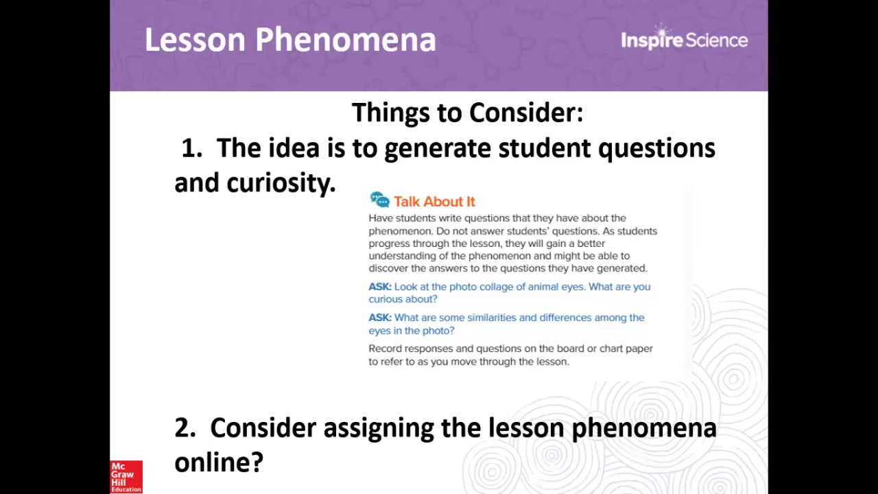
{"action": "key", "text": "Right"}
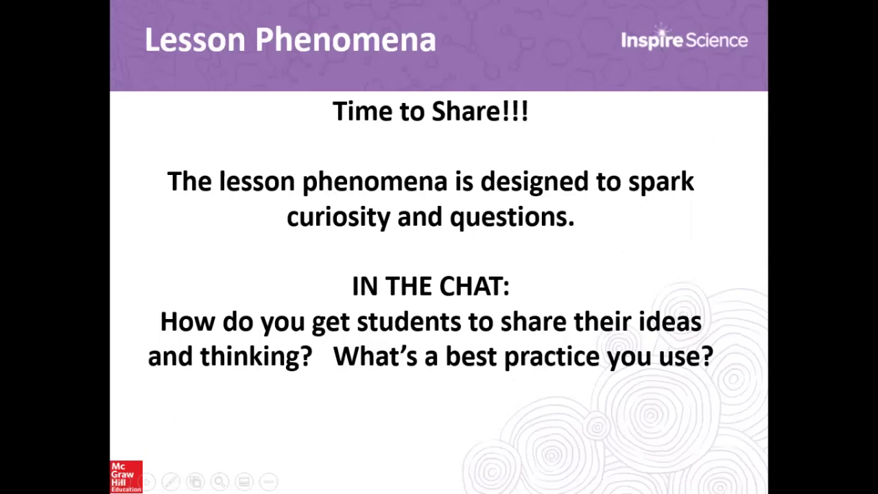
{"action": "key", "text": "Right"}
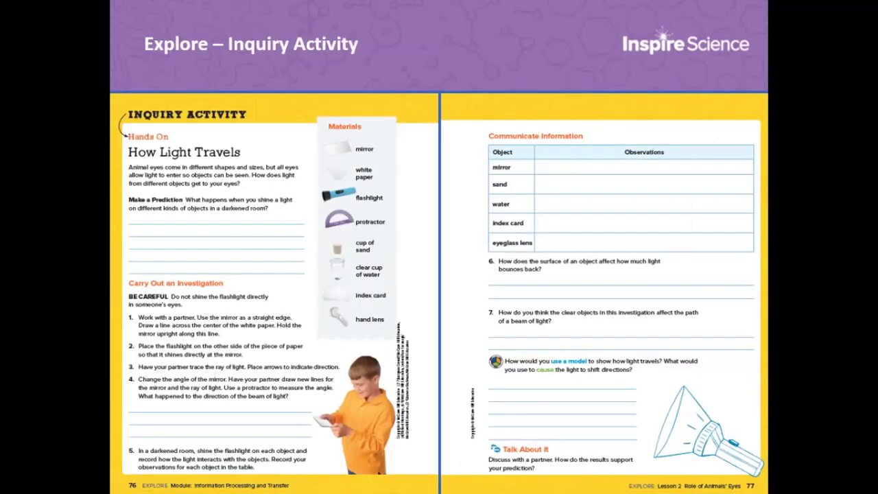
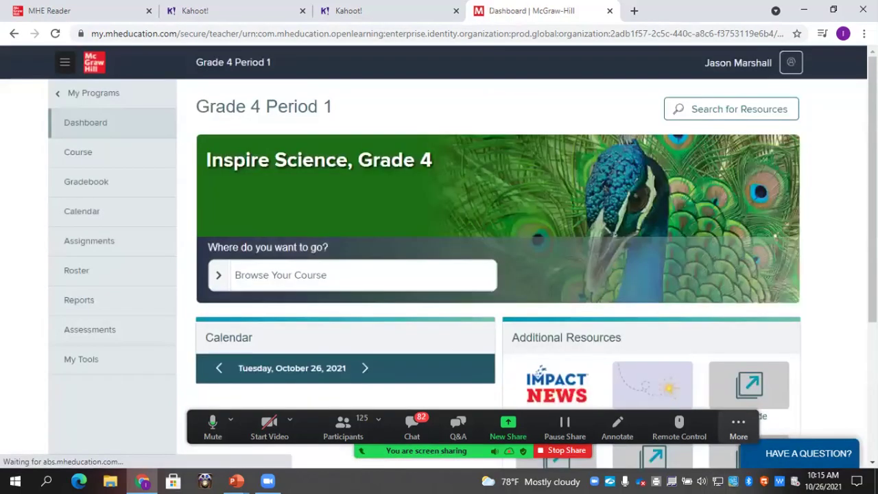
Step: Hide the floating meeting controls and open the Inspire Science, Grade 4 course page at Lesson 2
{"action": "left_click", "coordinate": [738, 427]}
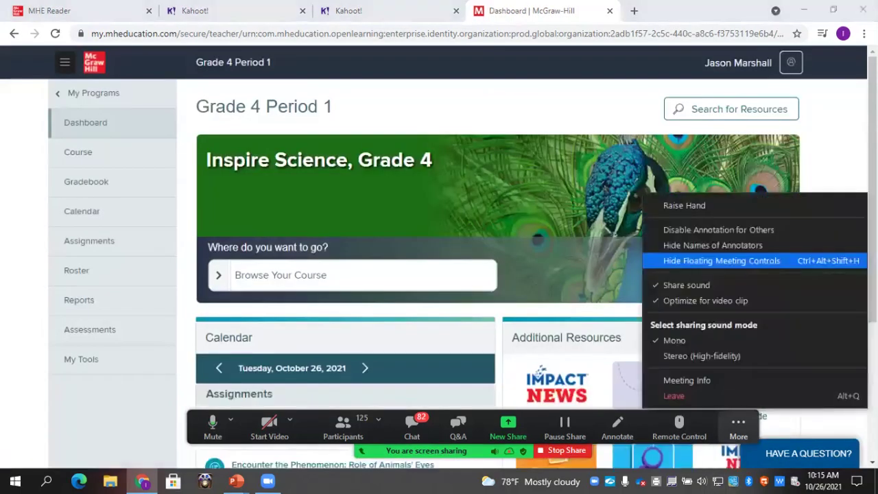
{"action": "left_click", "coordinate": [722, 261]}
{"action": "mouse_move", "coordinate": [873, 206]}
{"action": "left_mouse_down"}
{"action": "mouse_move", "coordinate": [873, 245]}
{"action": "mouse_move", "coordinate": [872, 206]}
{"action": "left_mouse_up"}
{"action": "left_click", "coordinate": [103, 151]}
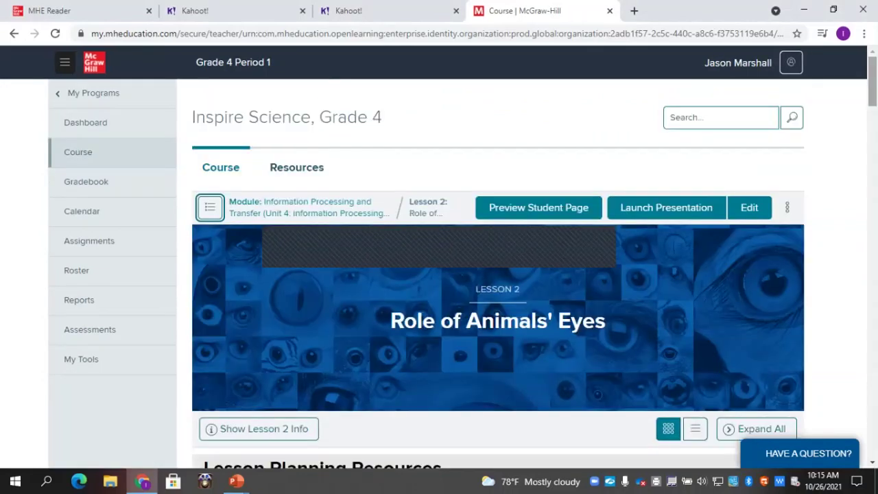
Step: Collapse the Lesson Planning Resources section of Lesson 2 and look over the Explore section's inquiry resources
{"action": "scroll", "coordinate": [103, 151], "scroll_direction": "down", "scroll_amount": 4}
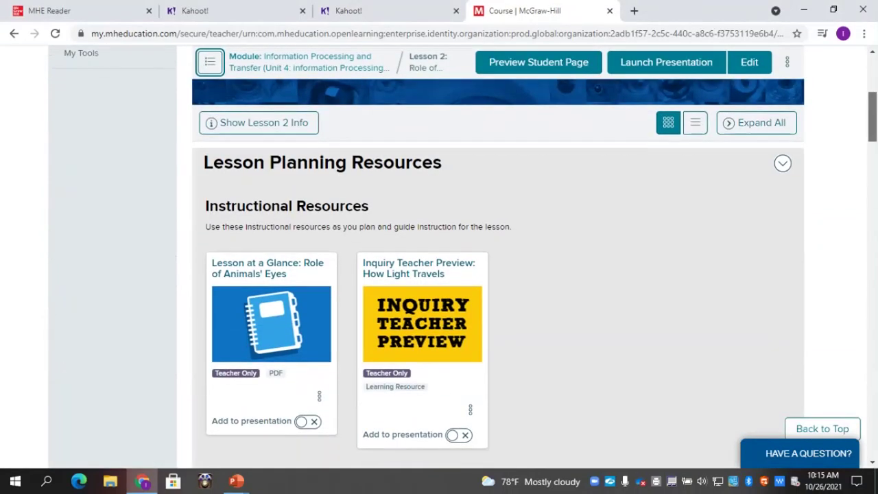
{"action": "scroll", "coordinate": [465, 256], "scroll_direction": "down", "scroll_amount": 1}
{"action": "left_click", "coordinate": [782, 109]}
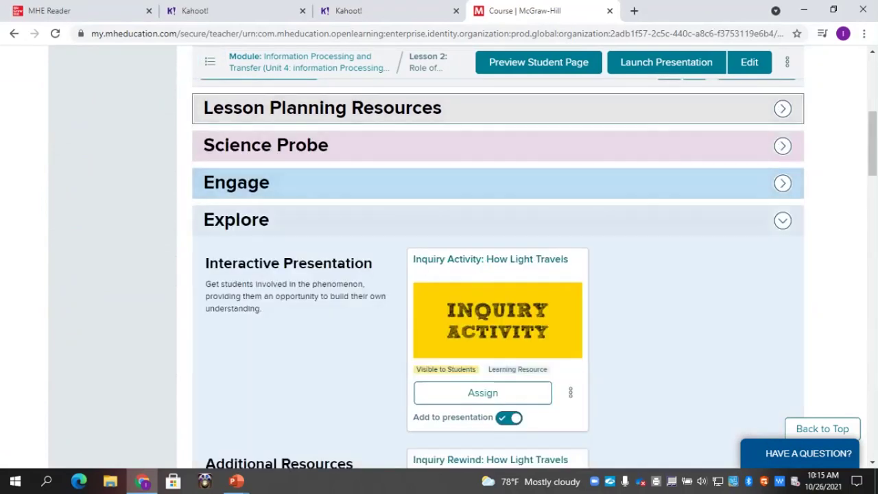
{"action": "scroll", "coordinate": [498, 275], "scroll_direction": "down", "scroll_amount": 2}
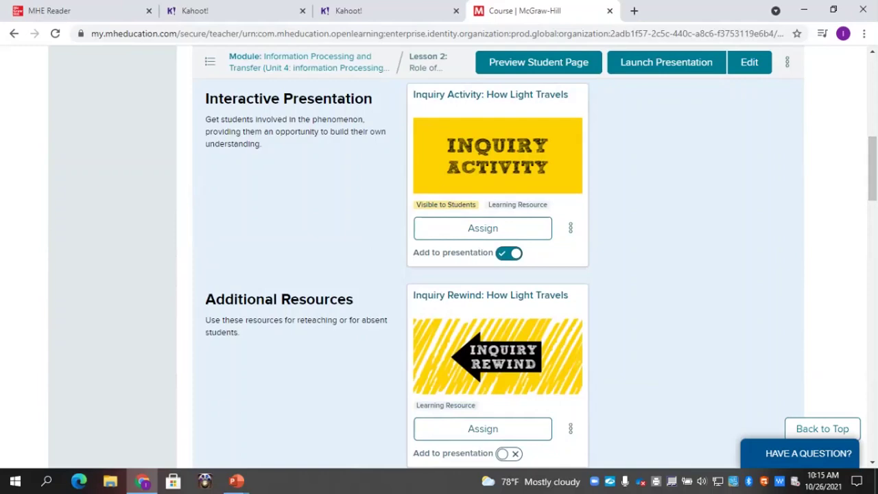
{"action": "scroll", "coordinate": [498, 275], "scroll_direction": "up", "scroll_amount": 4}
{"action": "scroll", "coordinate": [497, 275], "scroll_direction": "down", "scroll_amount": 1}
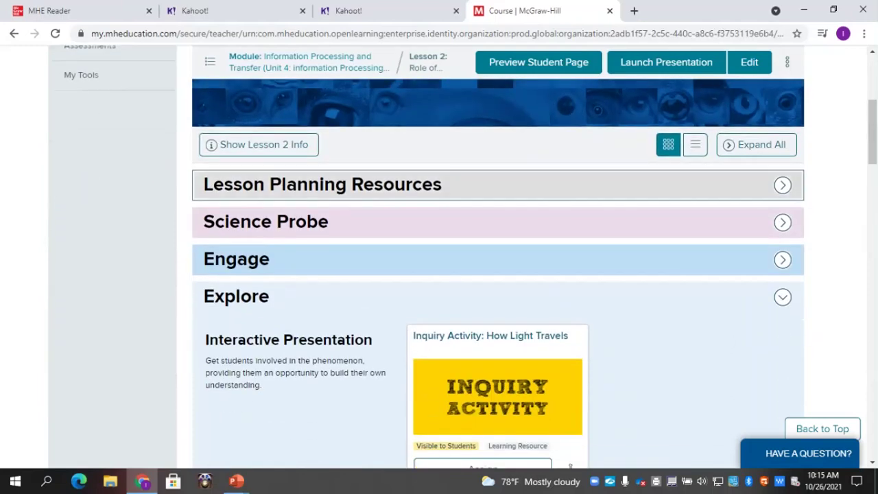
Step: Expand the Science Probe section to view its Animal Eyes resources, and collapse it again
{"action": "left_click", "coordinate": [783, 222]}
{"action": "left_click_drag", "start_coordinate": [872, 122], "coordinate": [872, 135]}
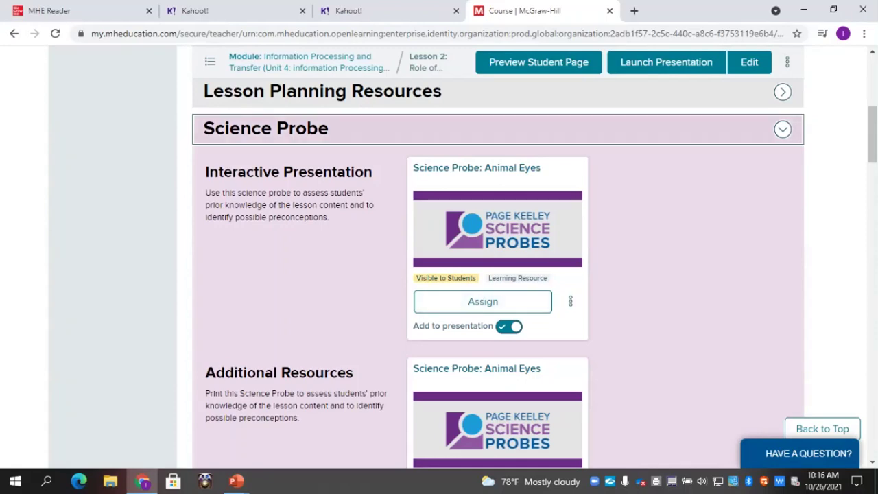
{"action": "left_click", "coordinate": [782, 129]}
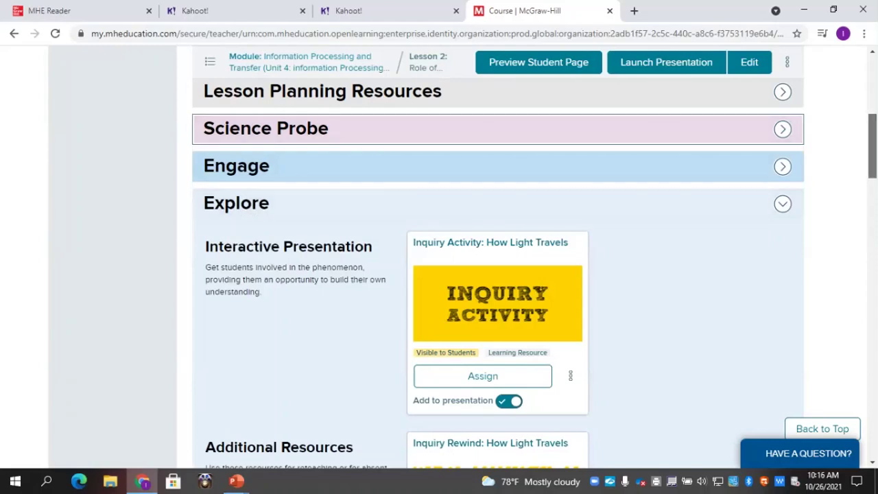
Step: Expand the Explain section of Lesson 2 and look through its interactive presentation resources
{"action": "scroll", "coordinate": [480, 274], "scroll_direction": "down", "scroll_amount": 4}
{"action": "scroll", "coordinate": [480, 274], "scroll_direction": "down", "scroll_amount": 4}
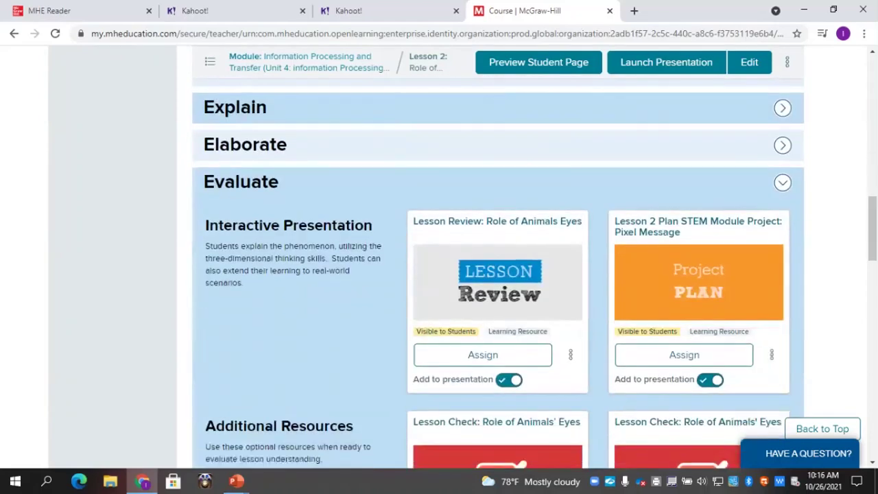
{"action": "left_click", "coordinate": [783, 108]}
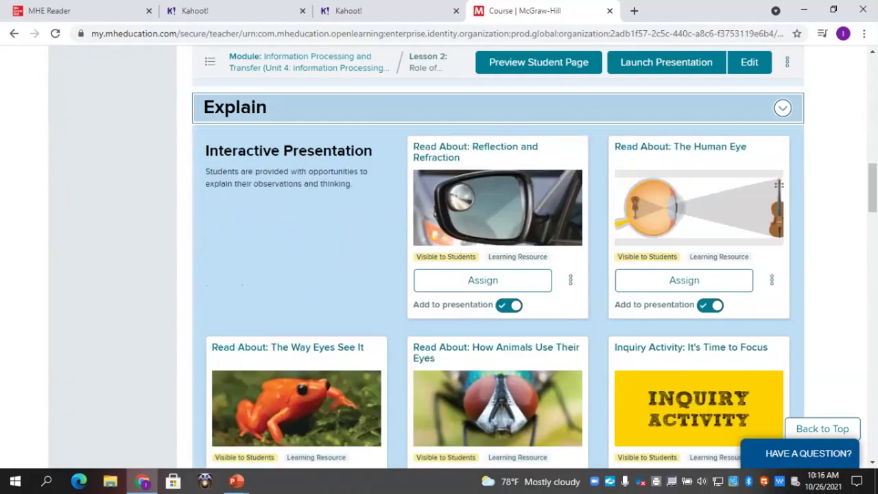
{"action": "scroll", "coordinate": [480, 275], "scroll_direction": "down", "scroll_amount": 1}
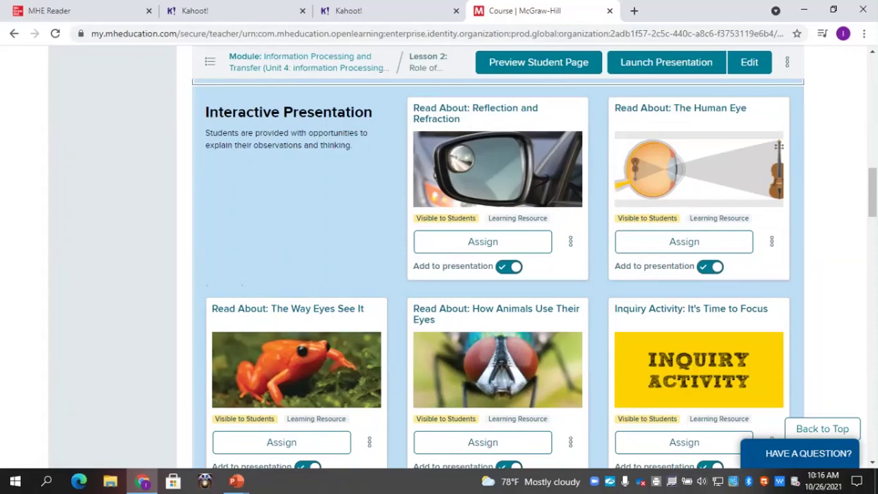
{"action": "scroll", "coordinate": [497, 274], "scroll_direction": "down", "scroll_amount": 4}
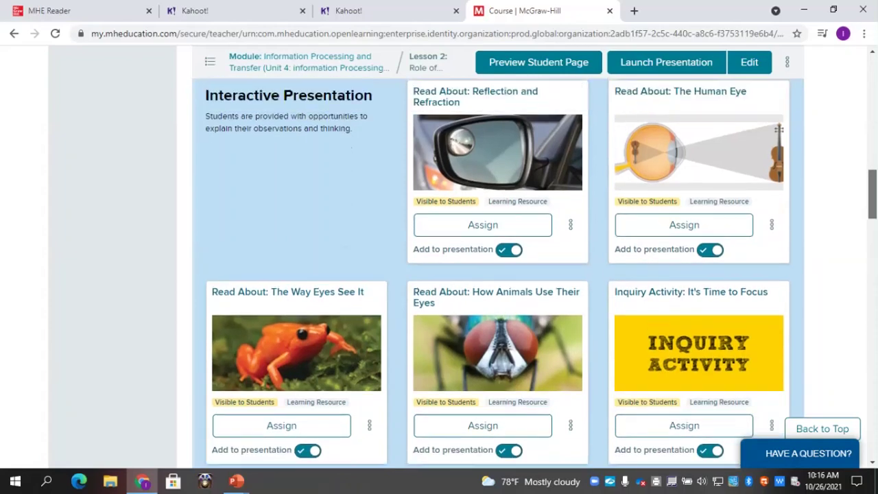
{"action": "scroll", "coordinate": [498, 275], "scroll_direction": "up", "scroll_amount": 5}
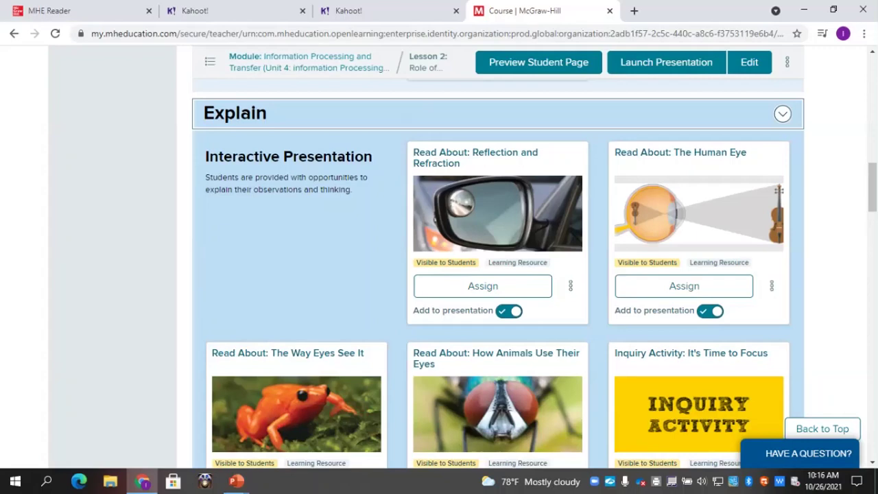
{"action": "scroll", "coordinate": [497, 274], "scroll_direction": "down", "scroll_amount": 1}
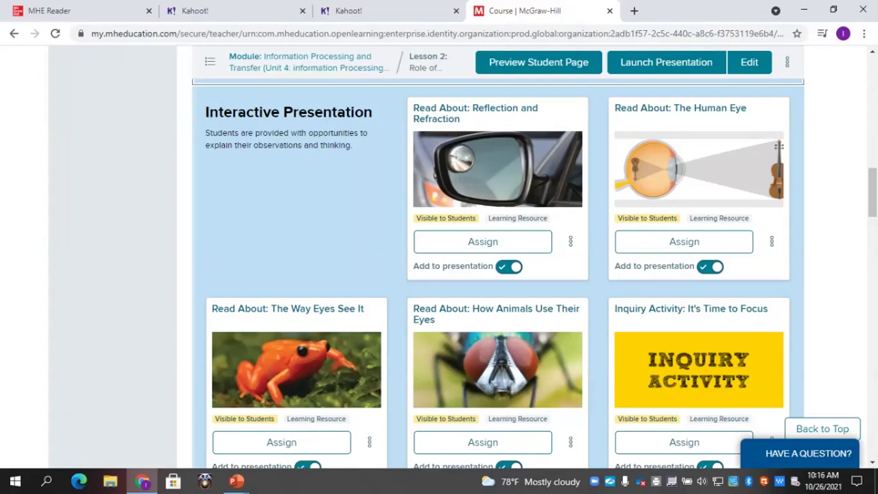
Step: Open the reading "Read About: How Animals Use Their Eyes" and go back to its first page to view the text
{"action": "left_click", "coordinate": [498, 370]}
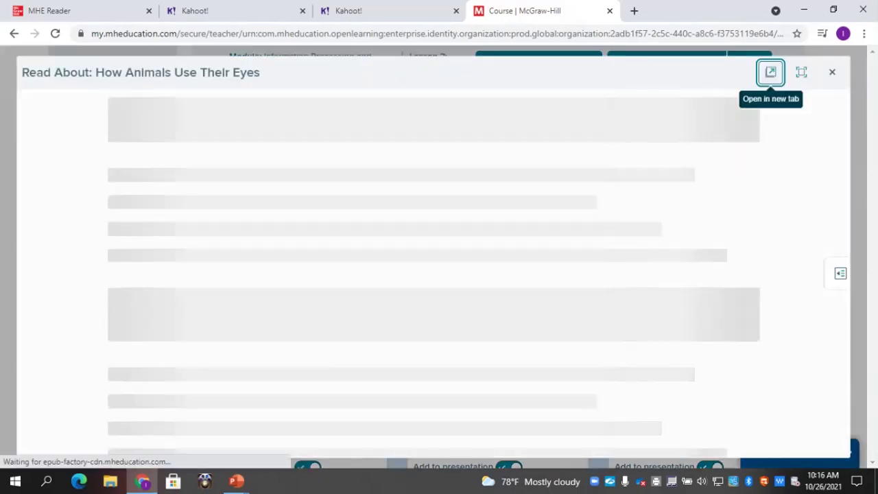
{"action": "left_click", "coordinate": [98, 106]}
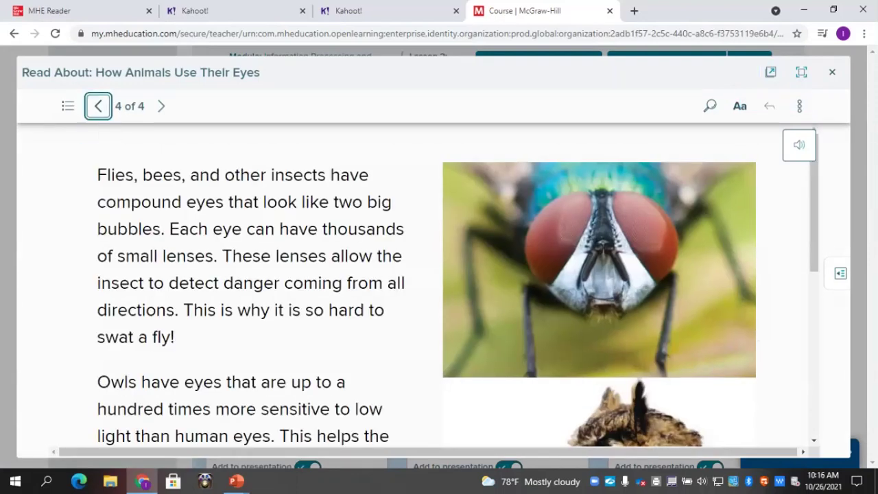
{"action": "left_click", "coordinate": [98, 106]}
{"action": "left_click", "coordinate": [98, 106]}
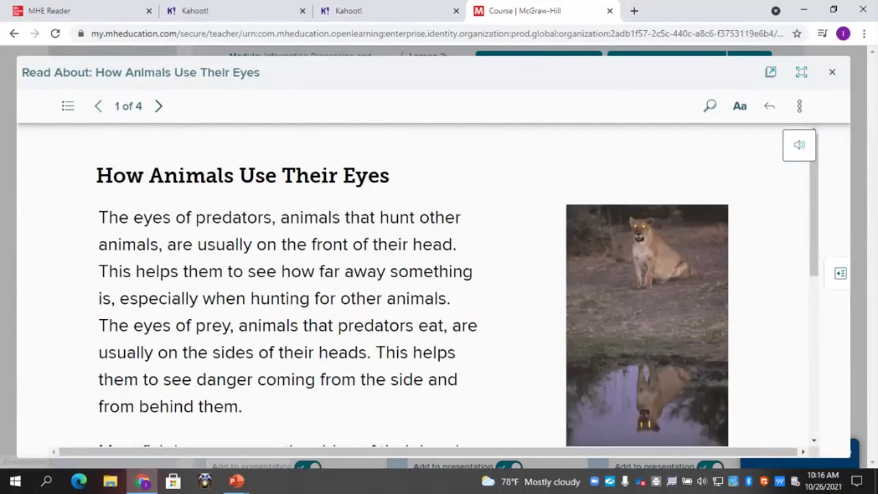
{"action": "scroll", "coordinate": [432, 288], "scroll_direction": "down", "scroll_amount": 5}
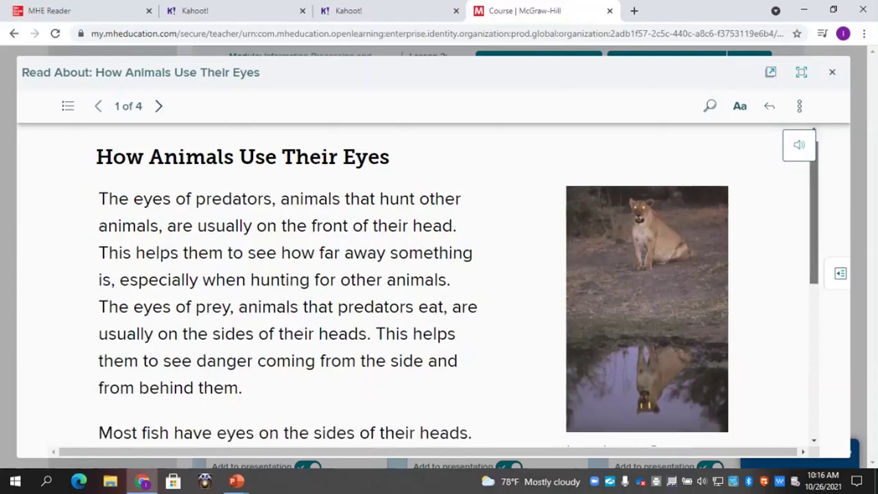
{"action": "scroll", "coordinate": [432, 288], "scroll_direction": "up", "scroll_amount": 5}
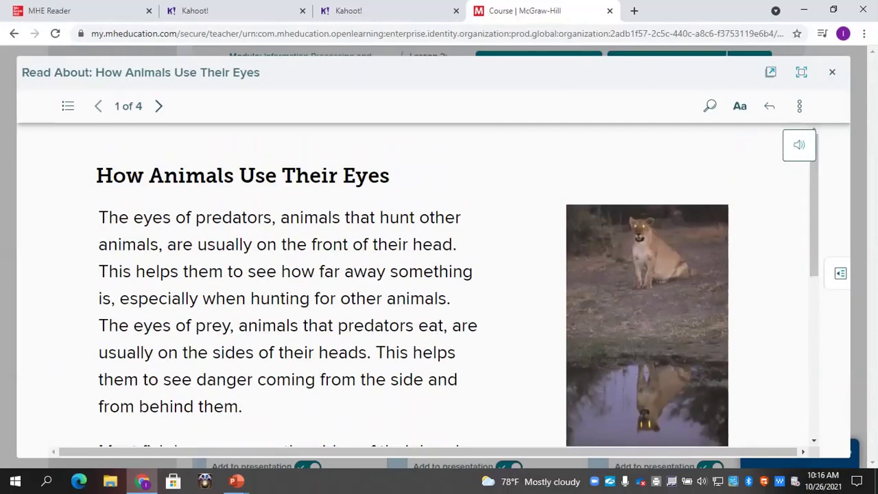
Step: Page forward through the reading's video, question and final page, and close the reading
{"action": "left_click", "coordinate": [160, 105]}
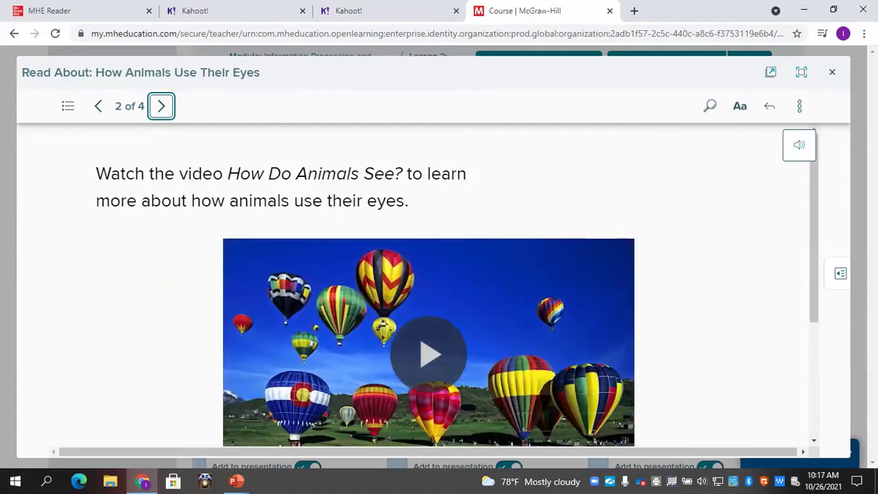
{"action": "mouse_move", "coordinate": [814, 229]}
{"action": "left_mouse_down"}
{"action": "mouse_move", "coordinate": [815, 263]}
{"action": "mouse_move", "coordinate": [814, 232]}
{"action": "left_mouse_up"}
{"action": "left_click", "coordinate": [161, 106]}
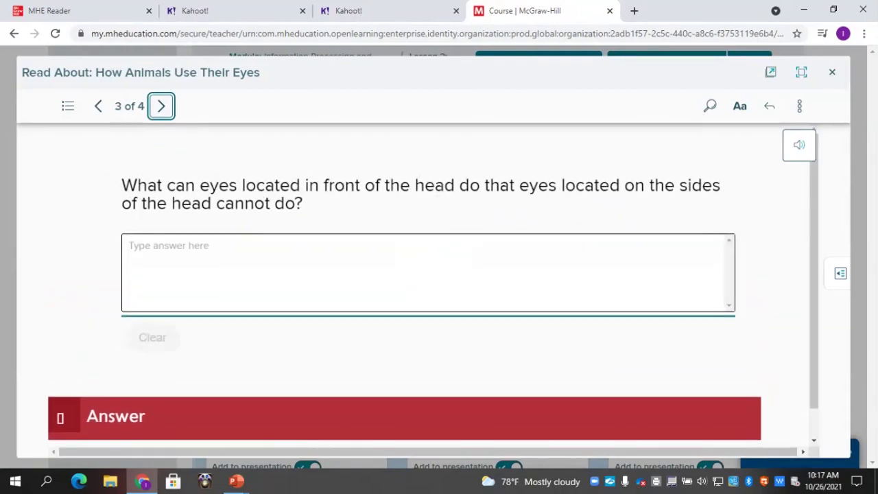
{"action": "left_click", "coordinate": [161, 106]}
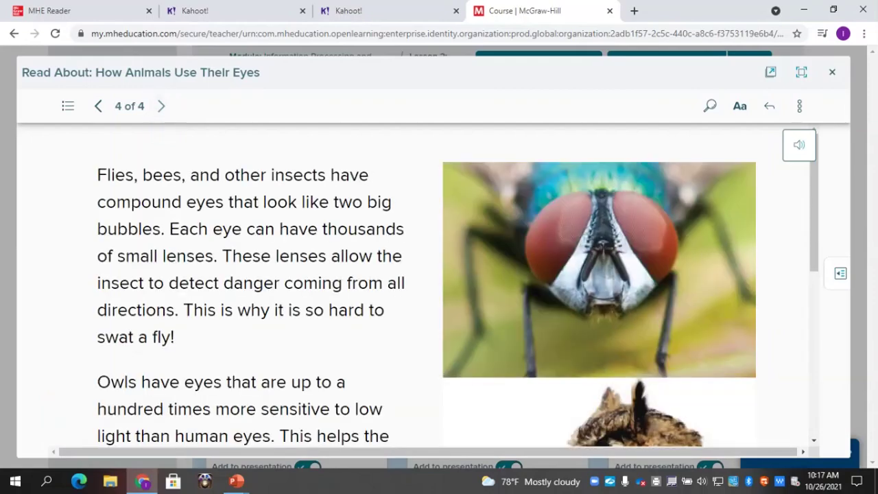
{"action": "mouse_move", "coordinate": [814, 199]}
{"action": "left_mouse_down"}
{"action": "mouse_move", "coordinate": [814, 353]}
{"action": "mouse_move", "coordinate": [814, 195]}
{"action": "left_mouse_up"}
{"action": "left_click", "coordinate": [832, 72]}
{"action": "left_click", "coordinate": [832, 72]}
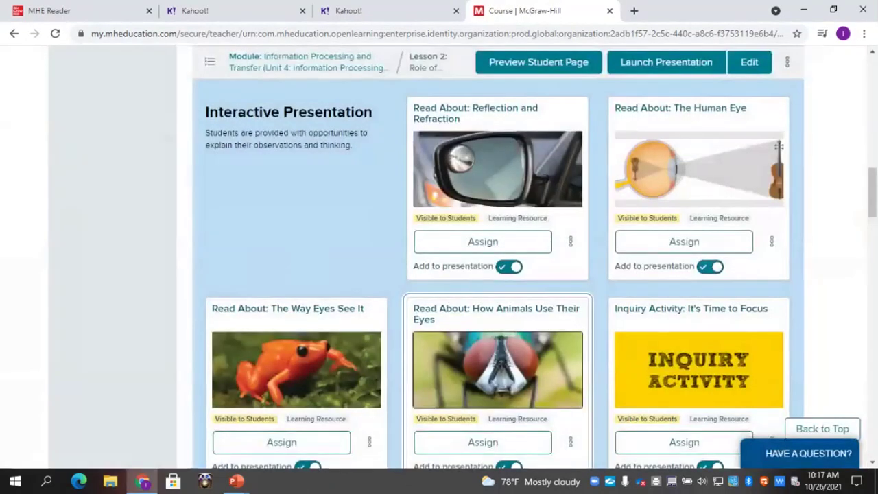
Step: Start assigning "Read About: How Animals Use Their Eyes" and set its due date to 10/29/2021
{"action": "scroll", "coordinate": [498, 309], "scroll_direction": "down", "scroll_amount": 2}
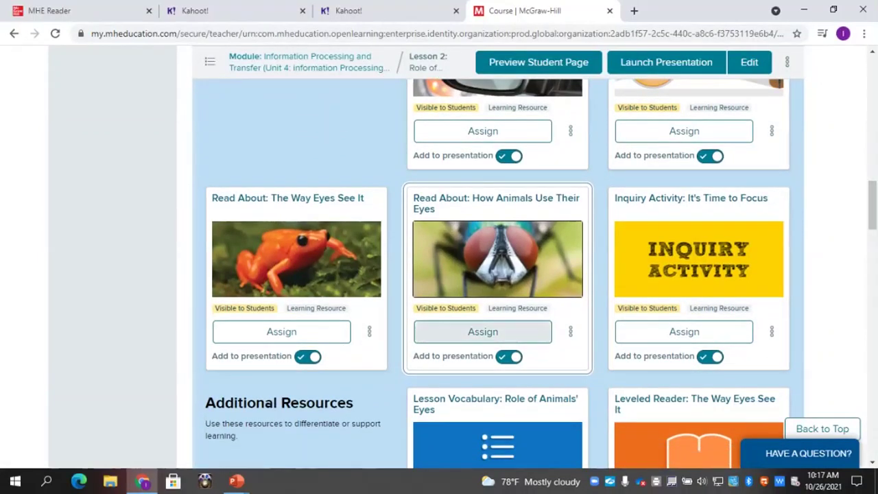
{"action": "left_click", "coordinate": [483, 331]}
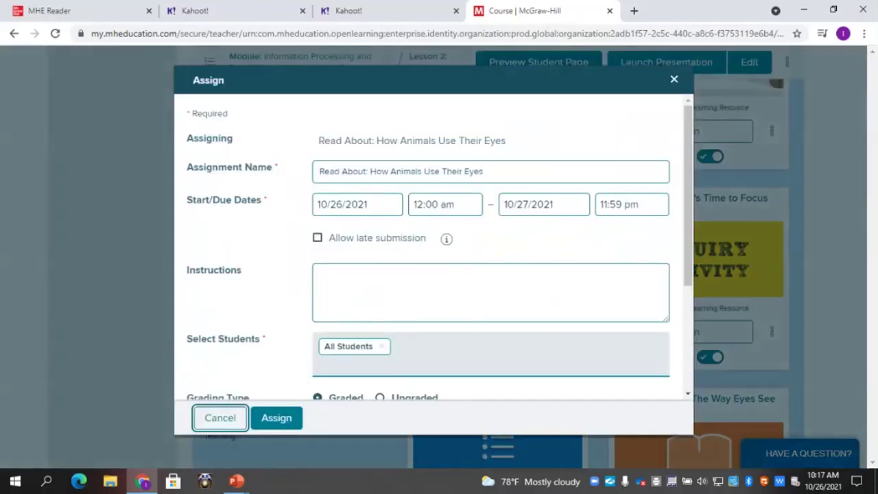
{"action": "left_click", "coordinate": [544, 204]}
{"action": "left_click", "coordinate": [542, 387]}
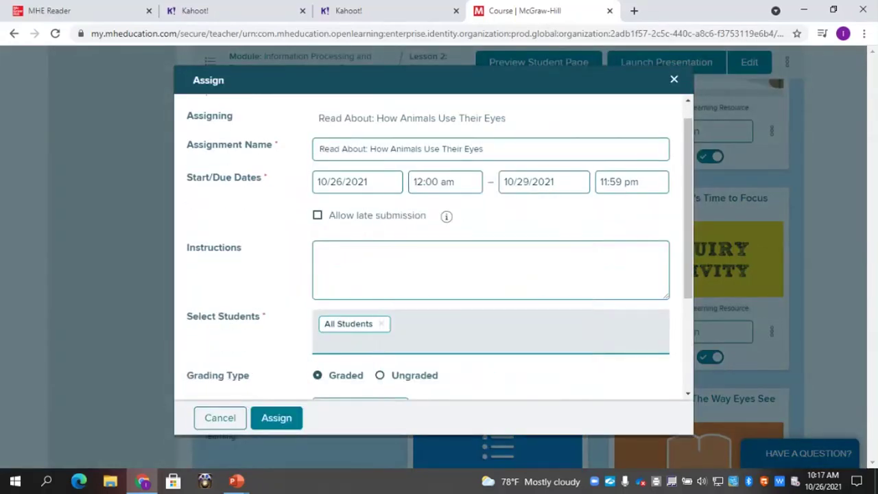
Step: Enter the assignment instructions "Read. Watch the video. Answer the question and submit back to me."
{"action": "left_click", "coordinate": [490, 270]}
{"action": "type", "text": "Read"}
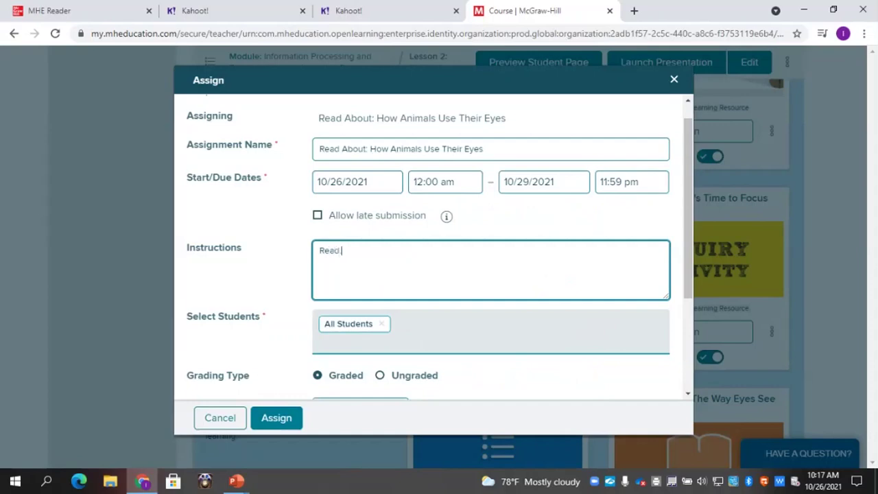
{"action": "type", "text": ".  Watch the video.  Answer t"}
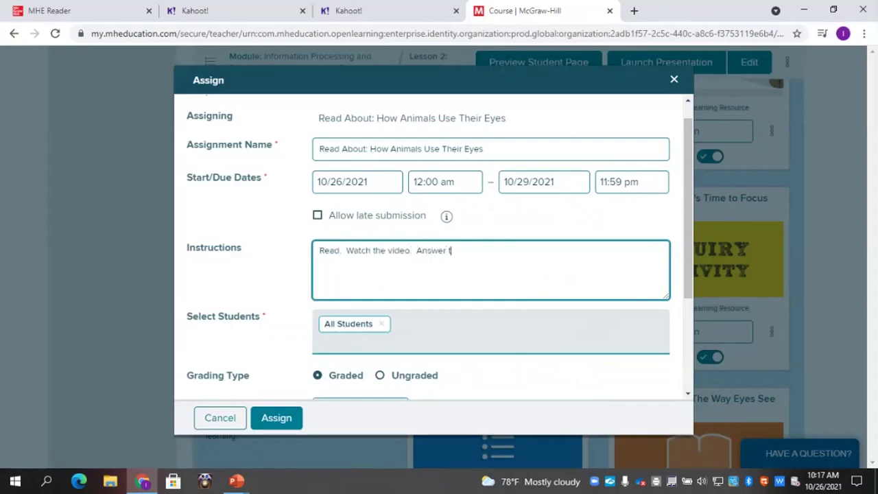
{"action": "type", "text": "he question and sub"}
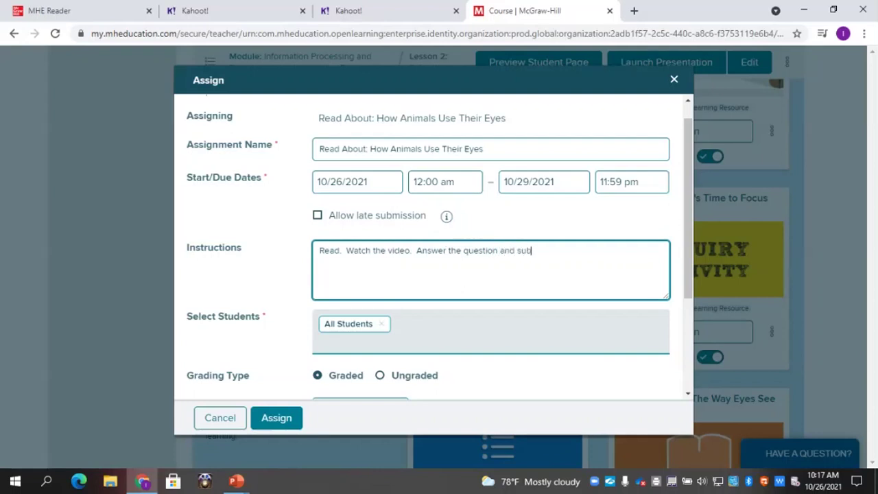
{"action": "type", "text": "mit back to me"}
Step: Set the points possible to 100 and submit the reading assignment
{"action": "left_click_drag", "start_coordinate": [688, 208], "coordinate": [688, 248]}
{"action": "left_click", "coordinate": [360, 342]}
{"action": "type", "text": "1"}
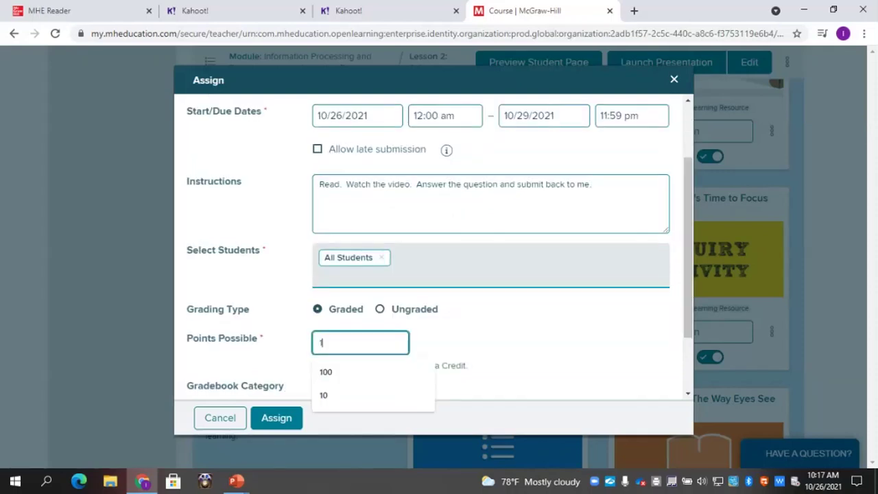
{"action": "type", "text": "00"}
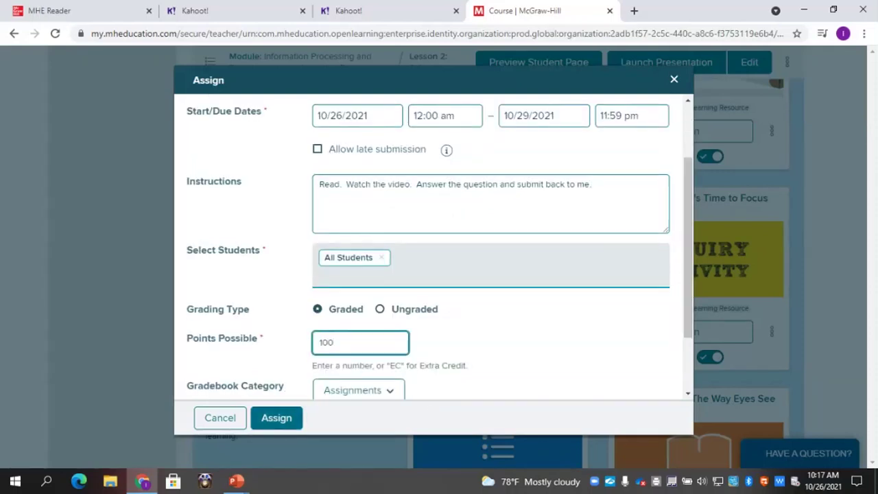
{"action": "key", "text": "Return"}
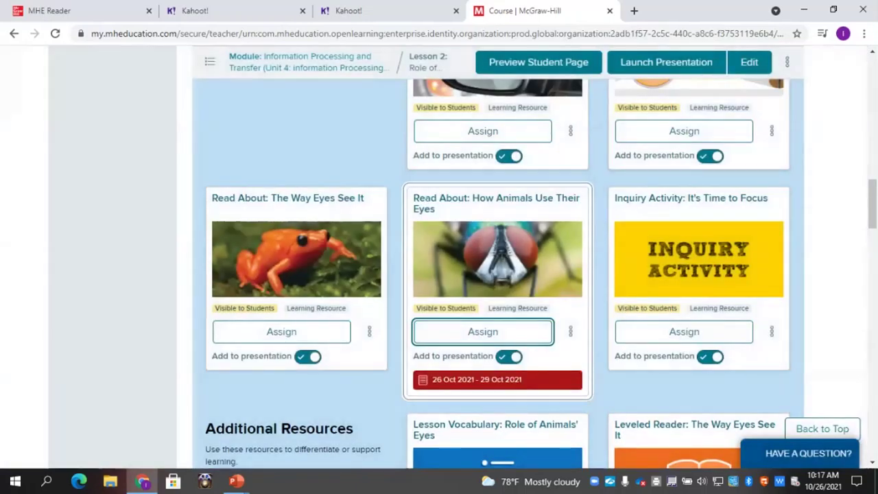
Step: Open a new Incognito browser window
{"action": "left_click", "coordinate": [864, 33]}
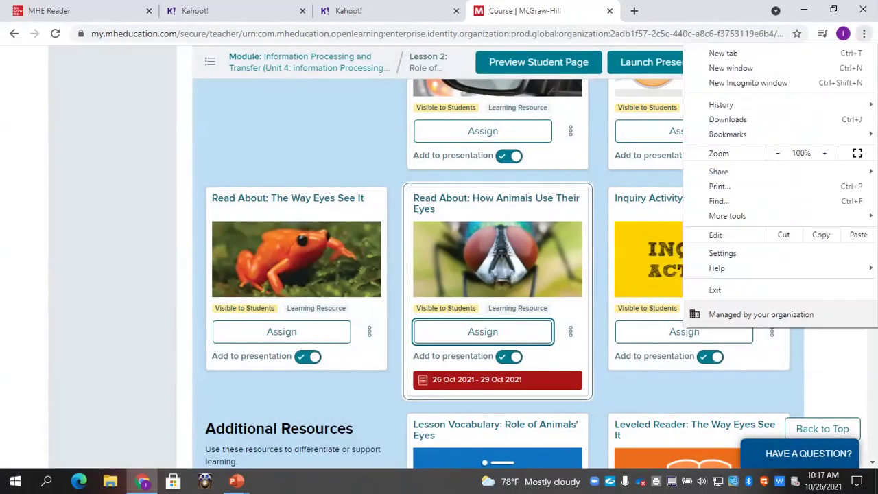
{"action": "left_click", "coordinate": [748, 82]}
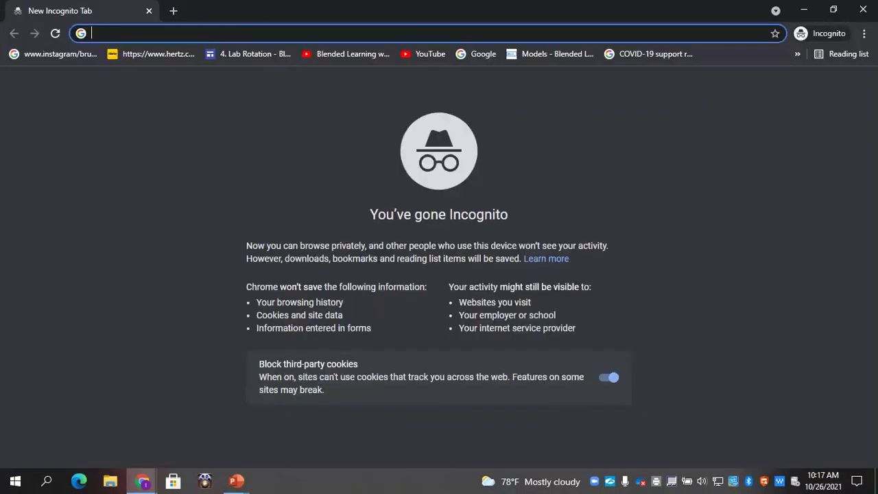
Step: Open the my.mheducation.com login page and sign in with the student's saved username and password
{"action": "type", "text": "m"}
{"action": "key", "text": "Return"}
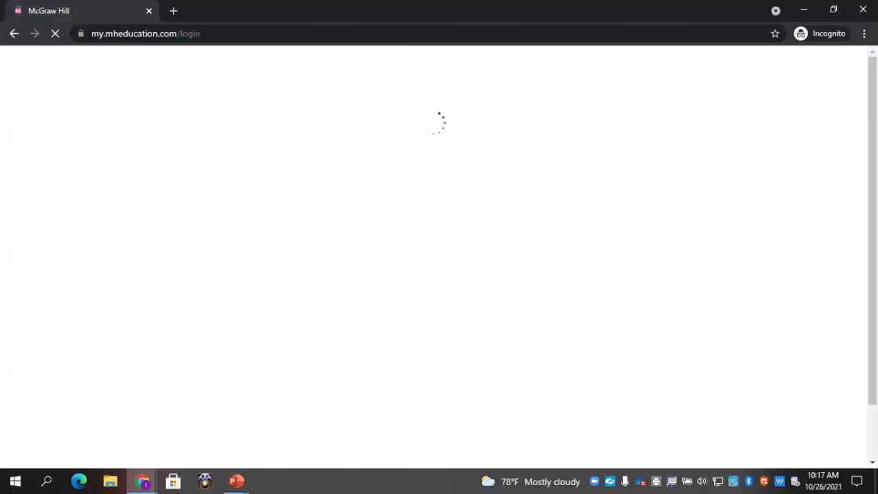
{"action": "type", "text": "jm"}
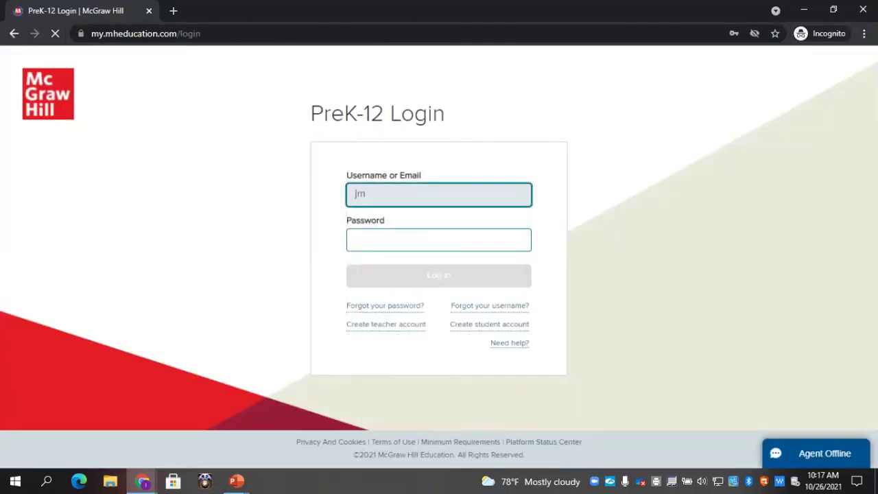
{"action": "key", "text": "BackSpace"}
{"action": "key", "text": "BackSpace"}
{"action": "type", "text": "jim"}
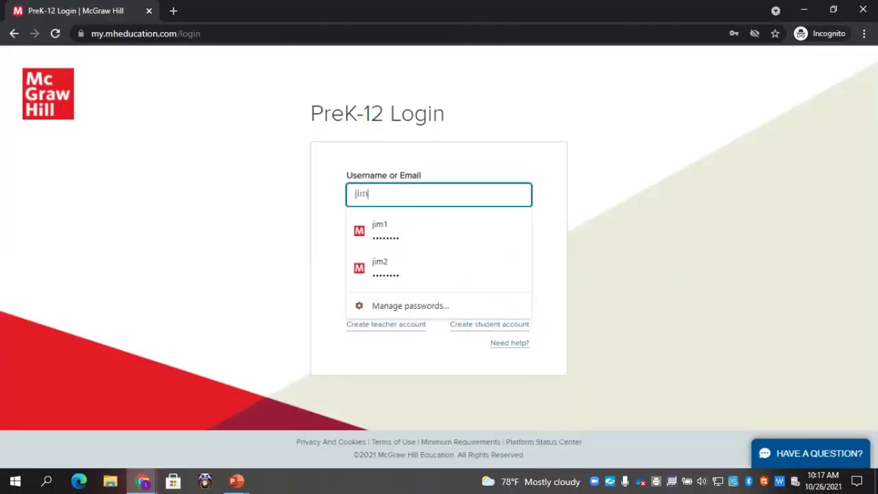
{"action": "key", "text": "Down"}
{"action": "key", "text": "Return"}
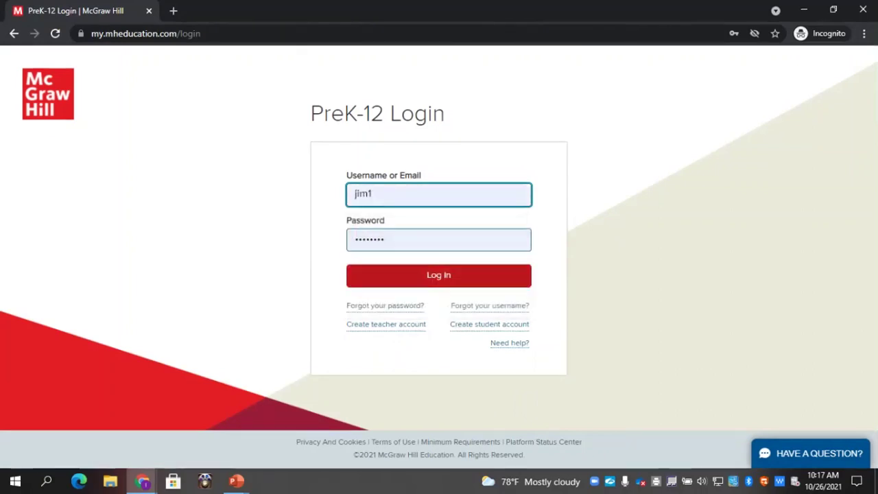
{"action": "key", "text": "Return"}
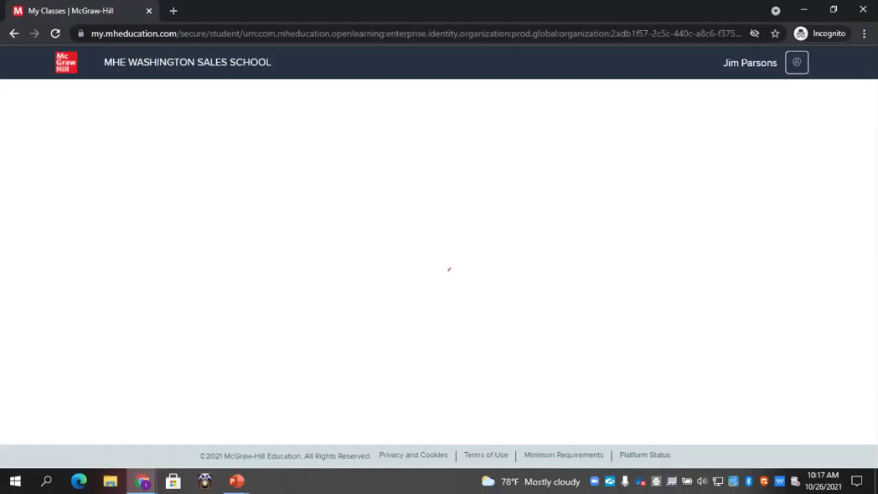
Step: Open the student's Grade 4 Period 1 class and start the To Do assignment "Read About: How Animals Use Their Eyes"
{"action": "left_click", "coordinate": [213, 246]}
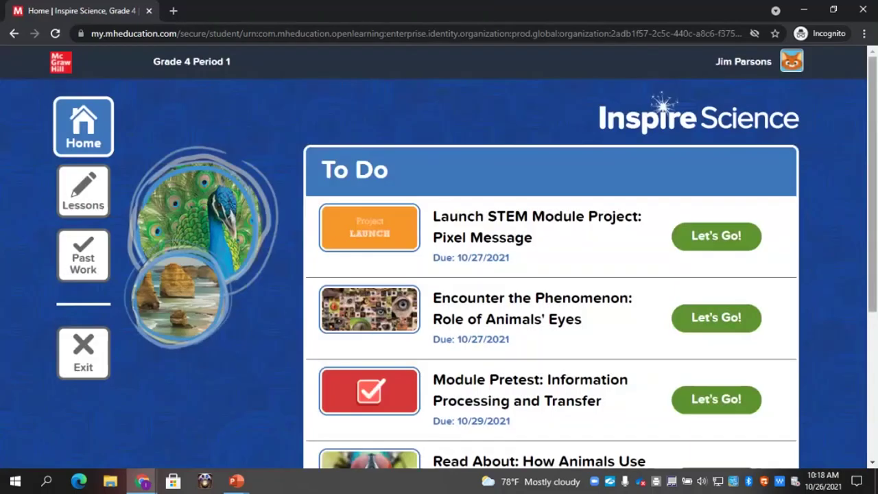
{"action": "scroll", "coordinate": [439, 257], "scroll_direction": "down", "scroll_amount": 1}
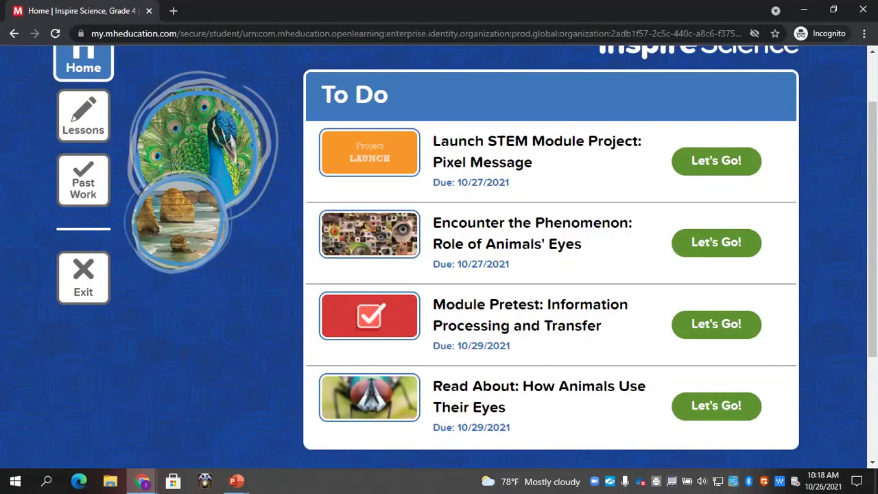
{"action": "left_click", "coordinate": [716, 405]}
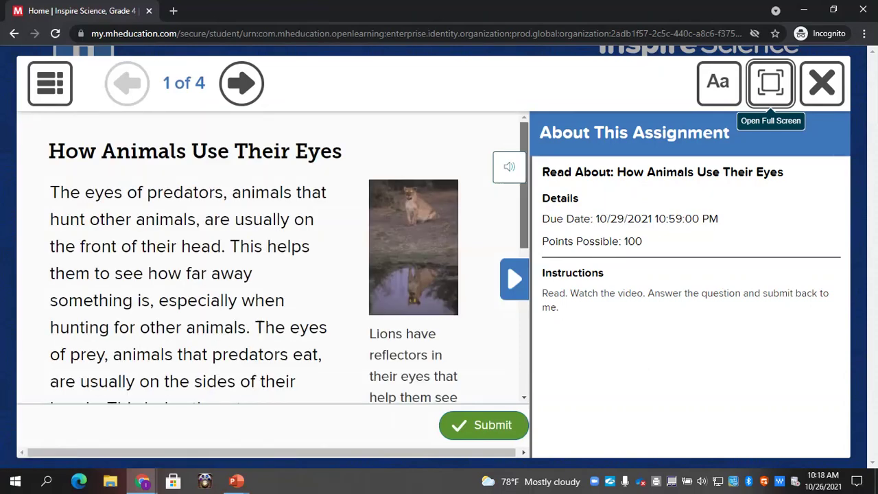
Step: Advance to page 2 of the reading and briefly play the video "How Do Animals See?" before pausing it
{"action": "mouse_move", "coordinate": [524, 185]}
{"action": "left_mouse_down"}
{"action": "mouse_move", "coordinate": [524, 330]}
{"action": "mouse_move", "coordinate": [524, 185]}
{"action": "left_mouse_up"}
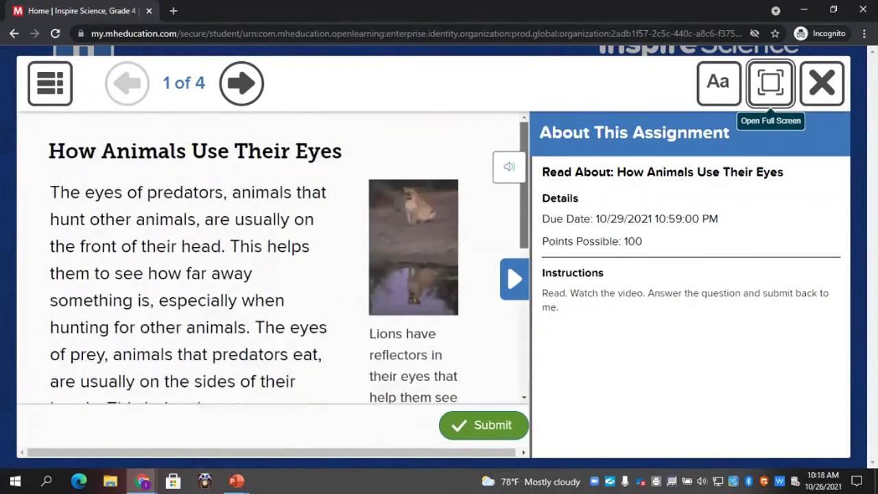
{"action": "left_click", "coordinate": [241, 83]}
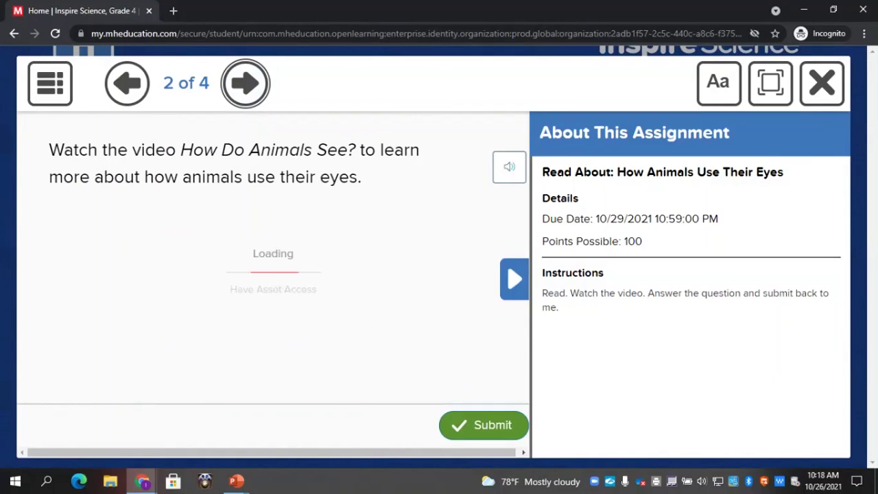
{"action": "left_click", "coordinate": [273, 327]}
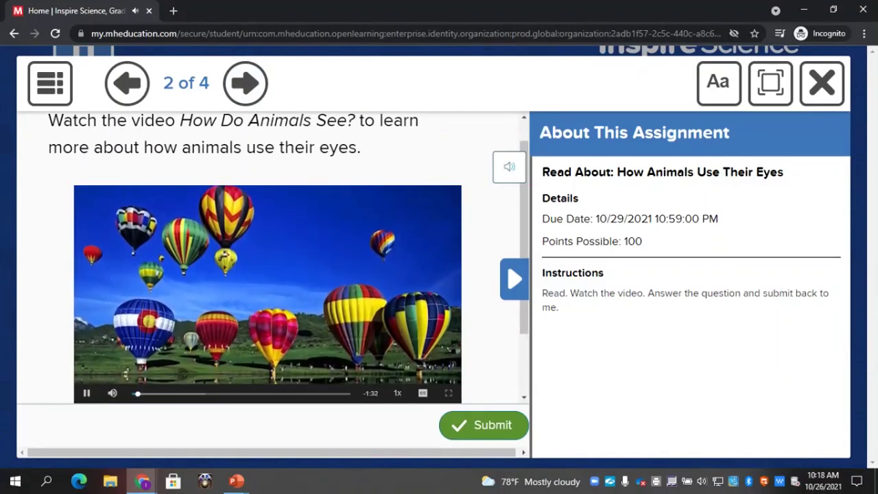
{"action": "left_click", "coordinate": [87, 393]}
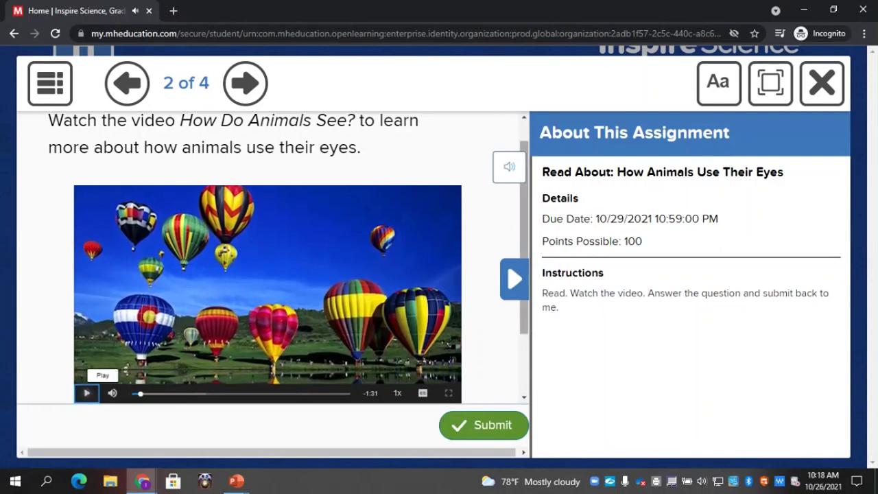
Step: Look at the written-response question on page 3 and return to page 1 to review the reading passage
{"action": "left_click", "coordinate": [245, 83]}
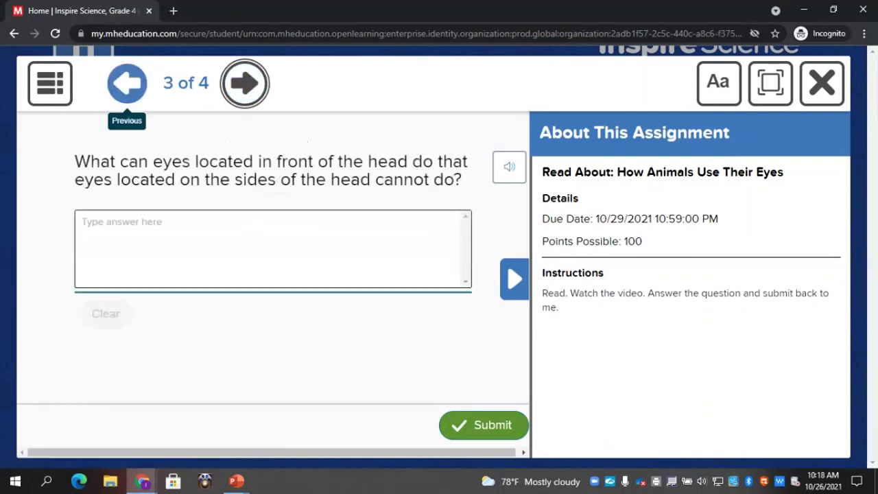
{"action": "left_click", "coordinate": [127, 83]}
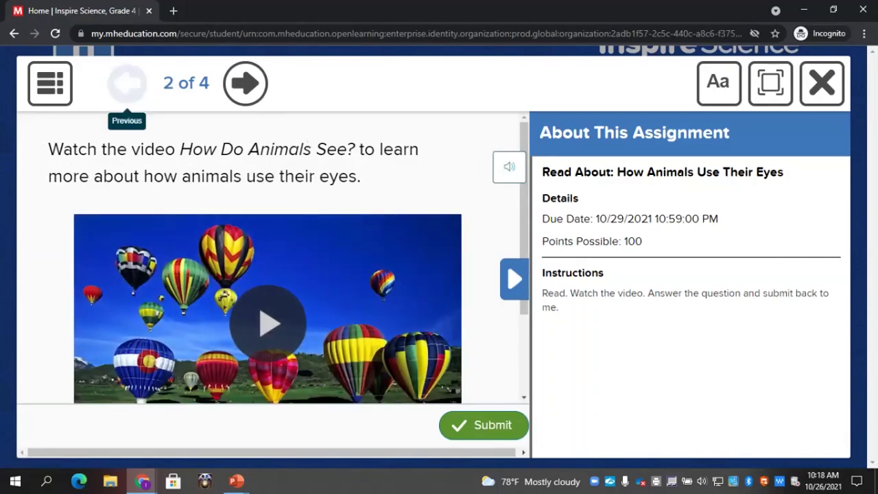
{"action": "left_click", "coordinate": [126, 83]}
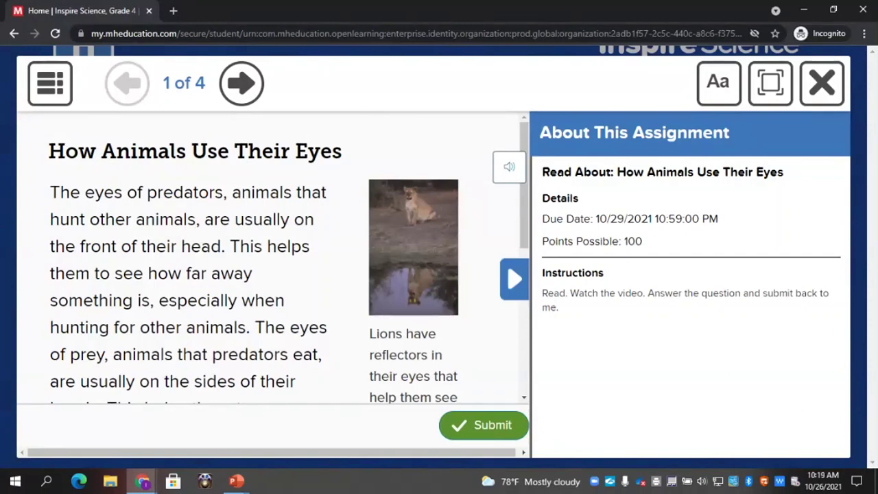
{"action": "left_click_drag", "start_coordinate": [524, 185], "coordinate": [524, 241]}
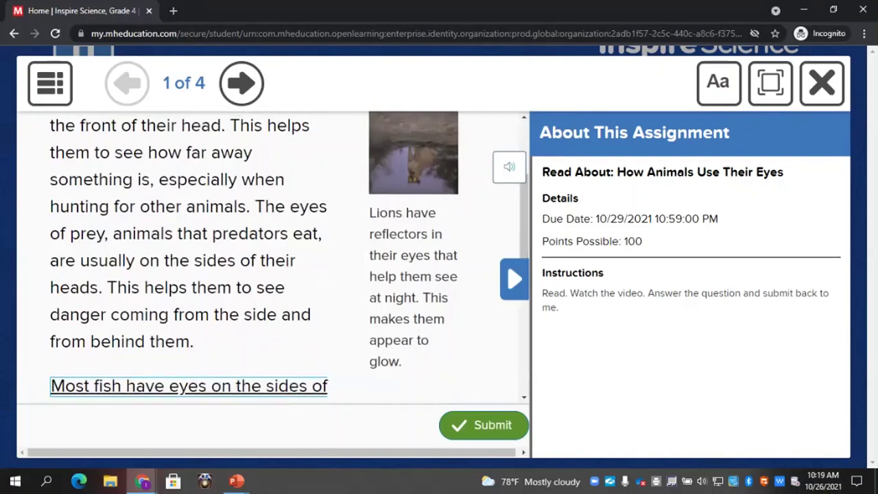